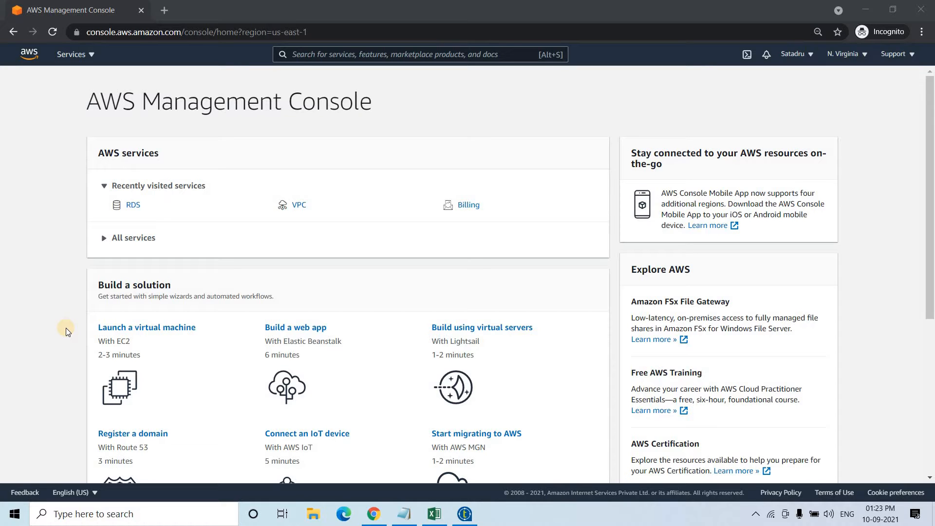
Open the RDS service and start creating a new database.
{"action": "left_click", "coordinate": [291, 56]}
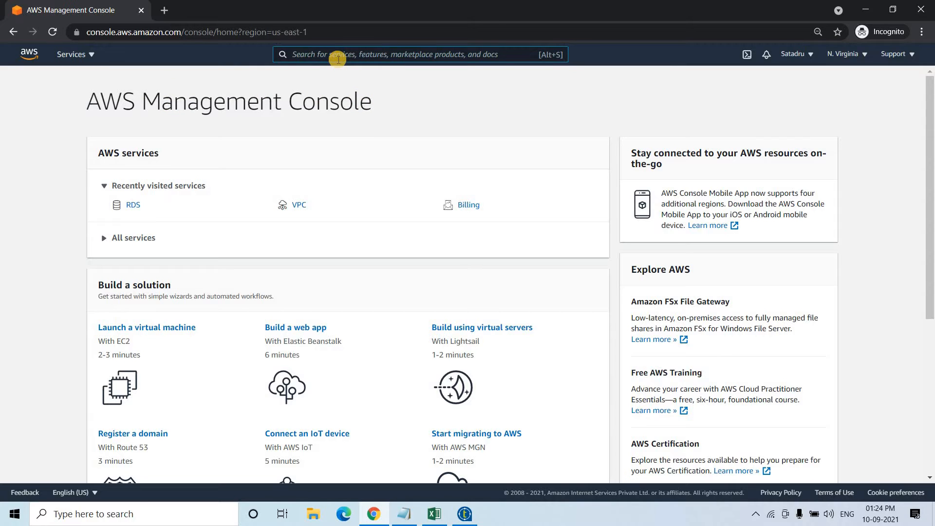
{"action": "type", "text": "RDS"}
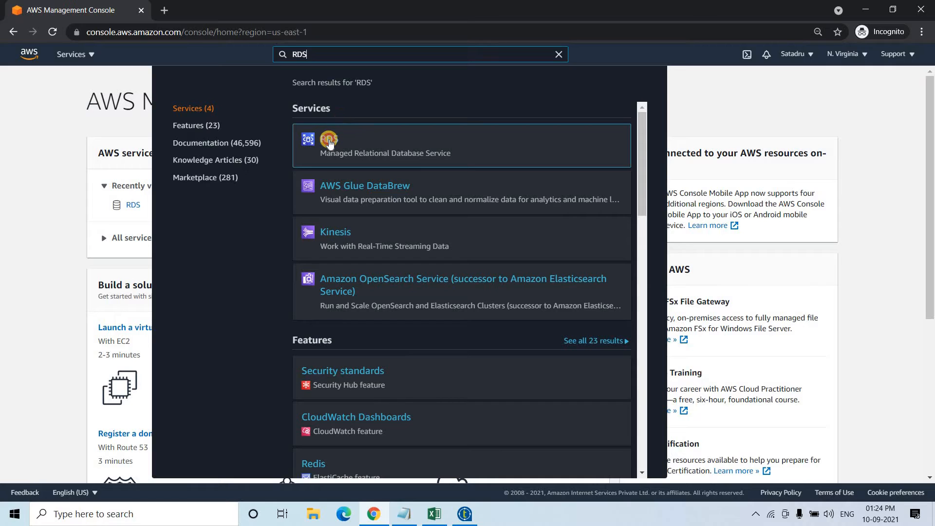
{"action": "left_click", "coordinate": [329, 143]}
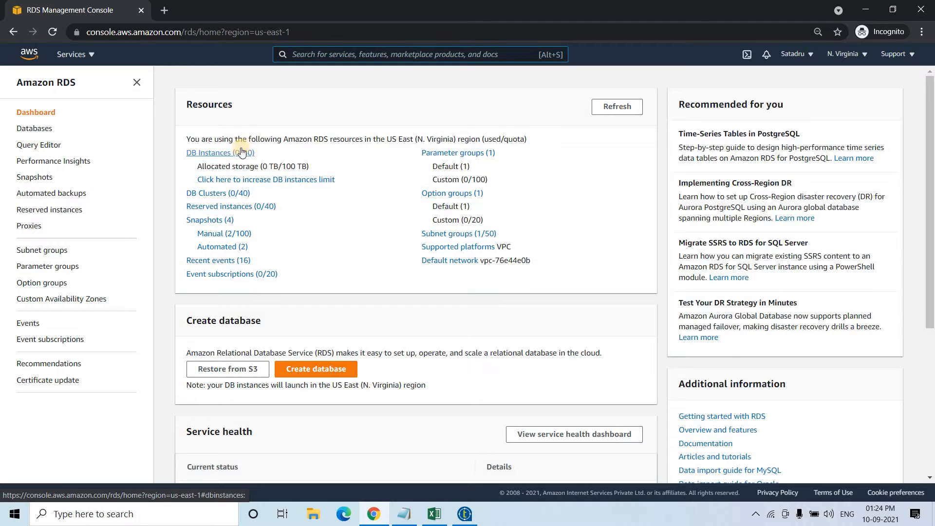
{"action": "left_click", "coordinate": [326, 373]}
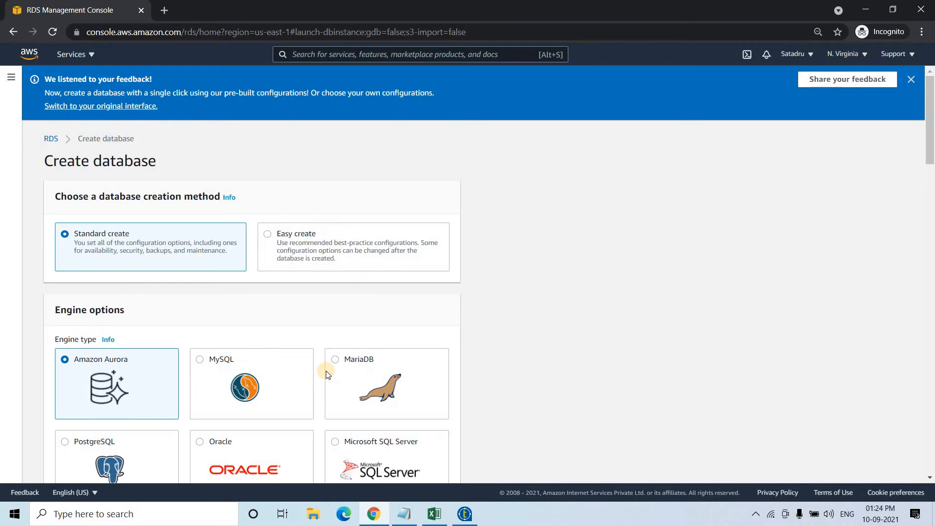
Choose Oracle as the engine type and Dev/Test as the template for the new database.
{"action": "scroll", "coordinate": [229, 333], "scroll_direction": "down", "scroll_amount": 2}
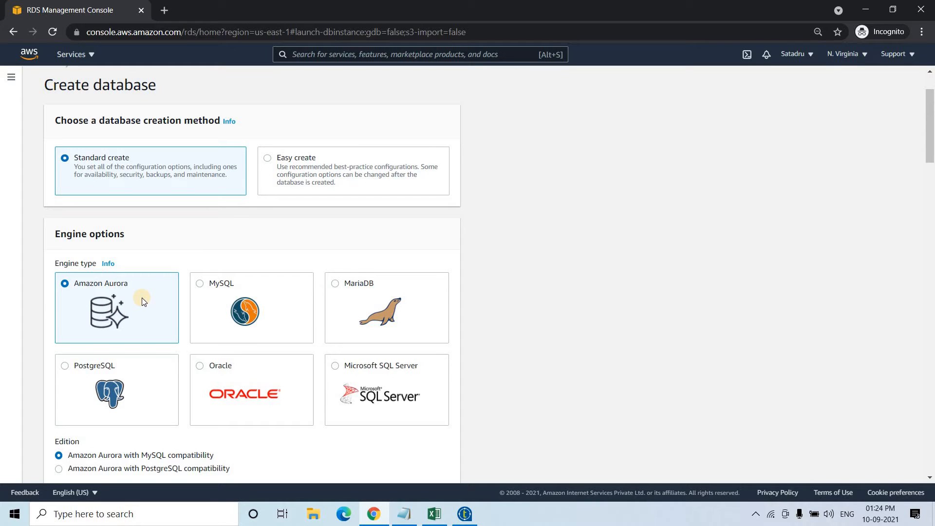
{"action": "left_click", "coordinate": [234, 382]}
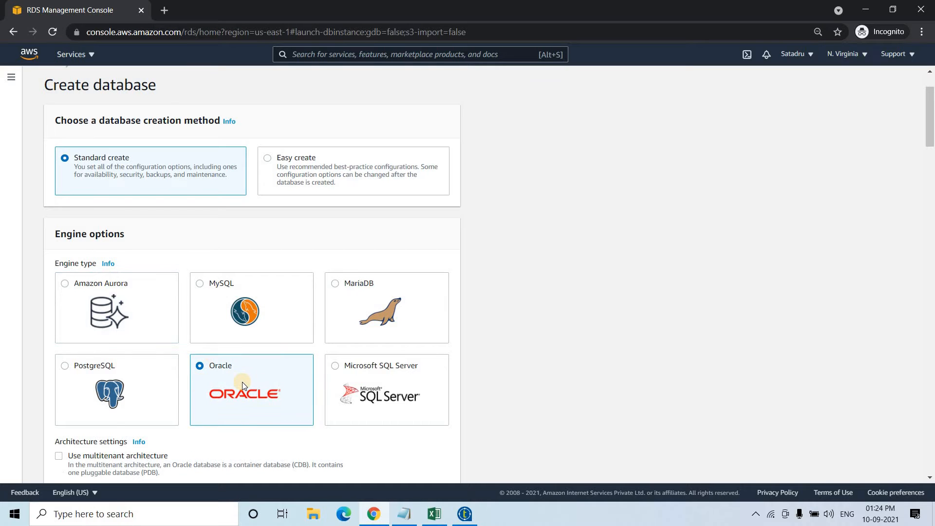
{"action": "scroll", "coordinate": [242, 382], "scroll_direction": "down", "scroll_amount": 1}
{"action": "scroll", "coordinate": [241, 382], "scroll_direction": "down", "scroll_amount": 2}
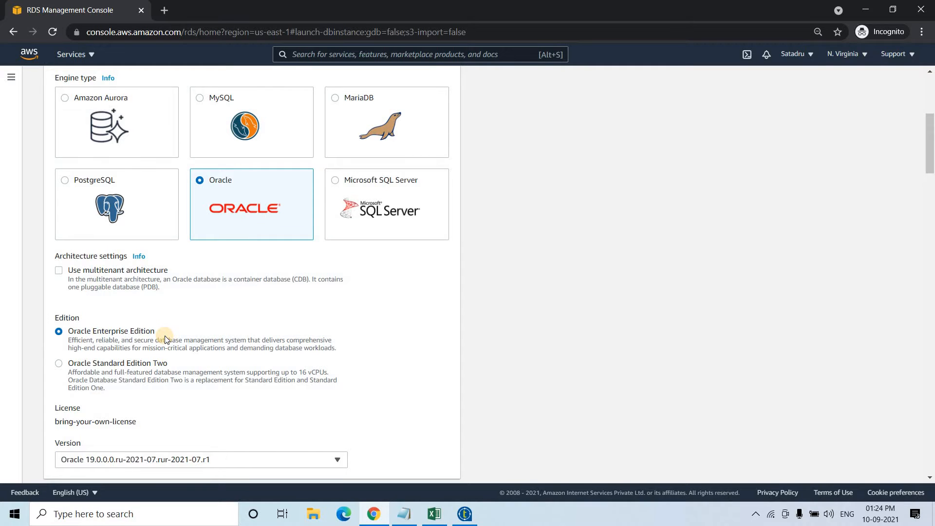
{"action": "scroll", "coordinate": [165, 339], "scroll_direction": "down", "scroll_amount": 2}
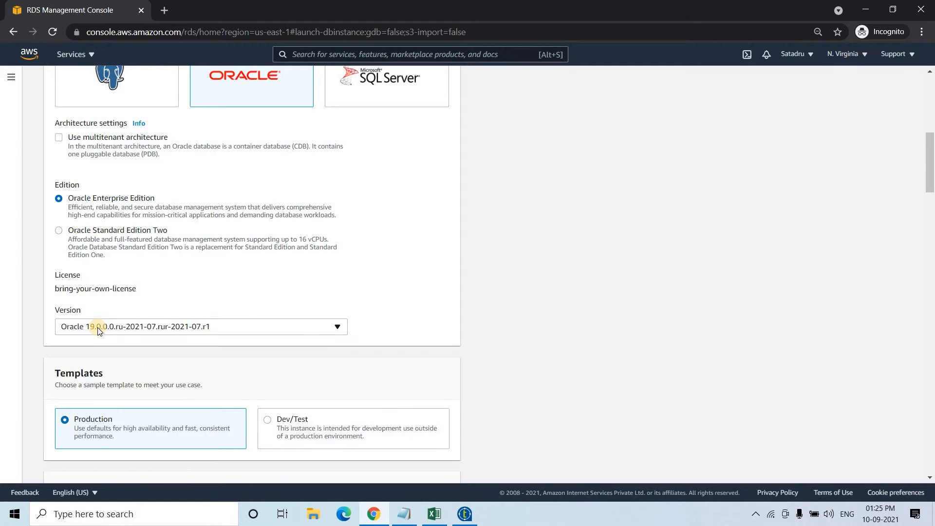
{"action": "scroll", "coordinate": [98, 327], "scroll_direction": "down", "scroll_amount": 2}
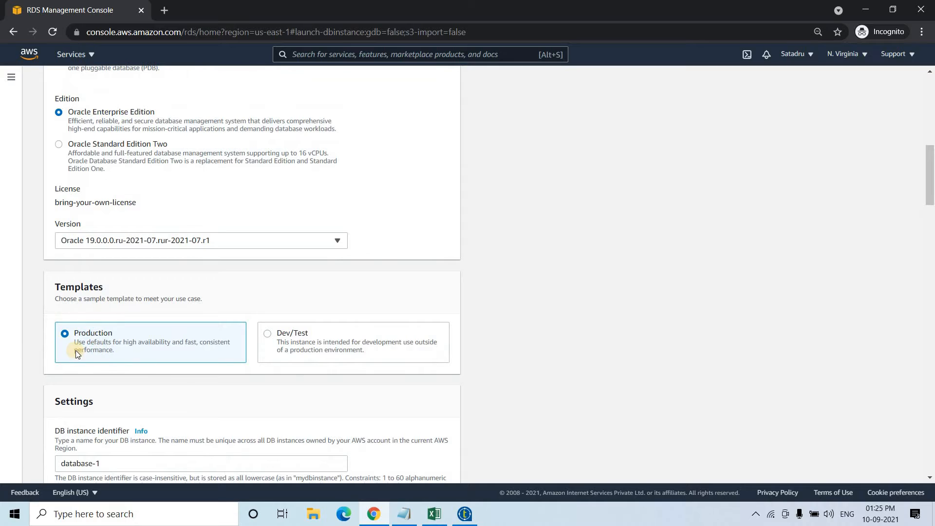
{"action": "left_click", "coordinate": [369, 345]}
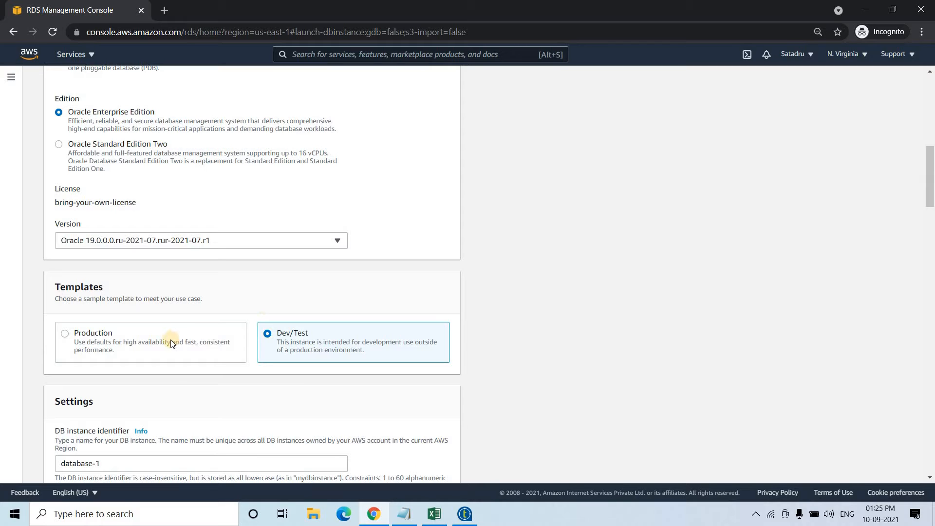
Enter and confirm the master password in the database's credentials settings.
{"action": "scroll", "coordinate": [148, 277], "scroll_direction": "down", "scroll_amount": 4}
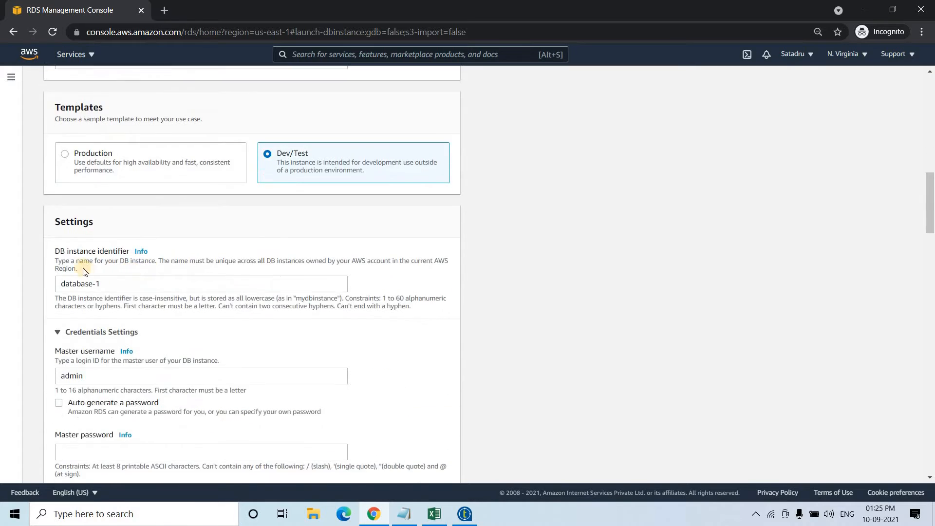
{"action": "triple_click", "coordinate": [123, 282]}
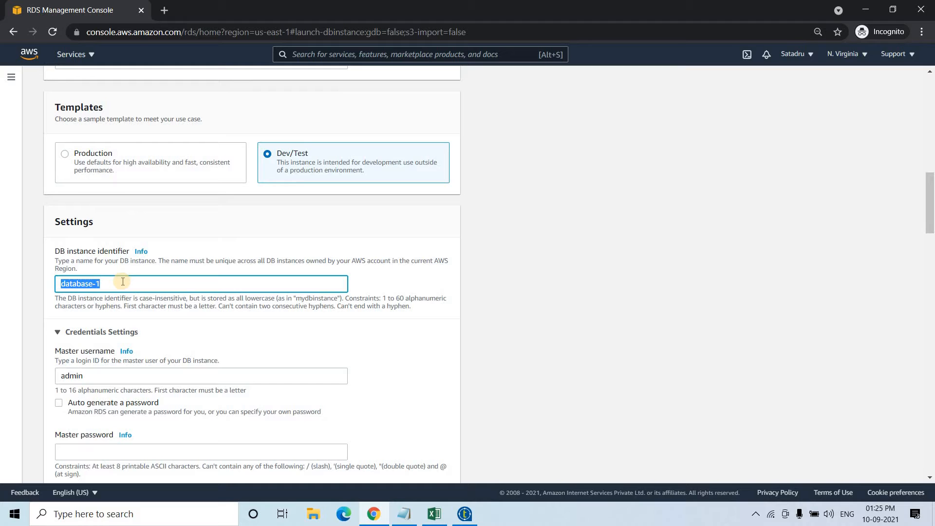
{"action": "left_click", "coordinate": [123, 281]}
{"action": "scroll", "coordinate": [122, 278], "scroll_direction": "down", "scroll_amount": 2}
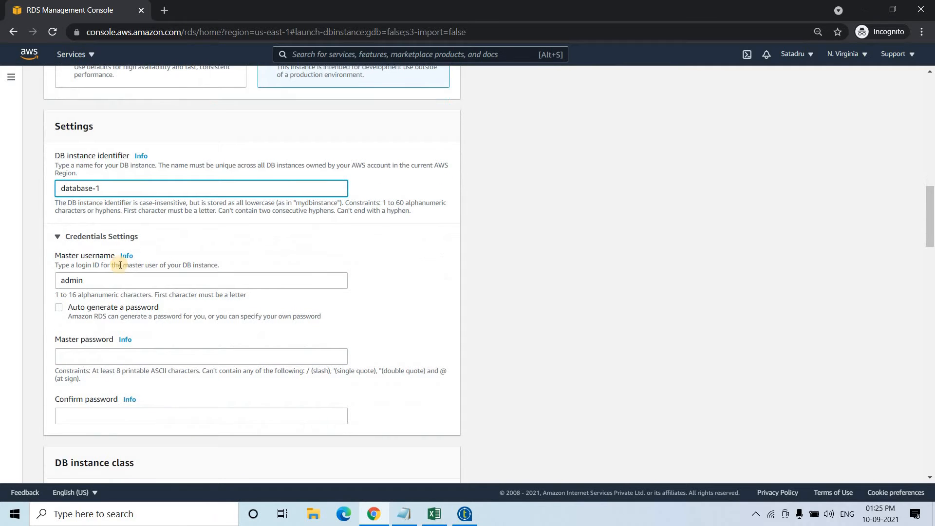
{"action": "triple_click", "coordinate": [146, 280]}
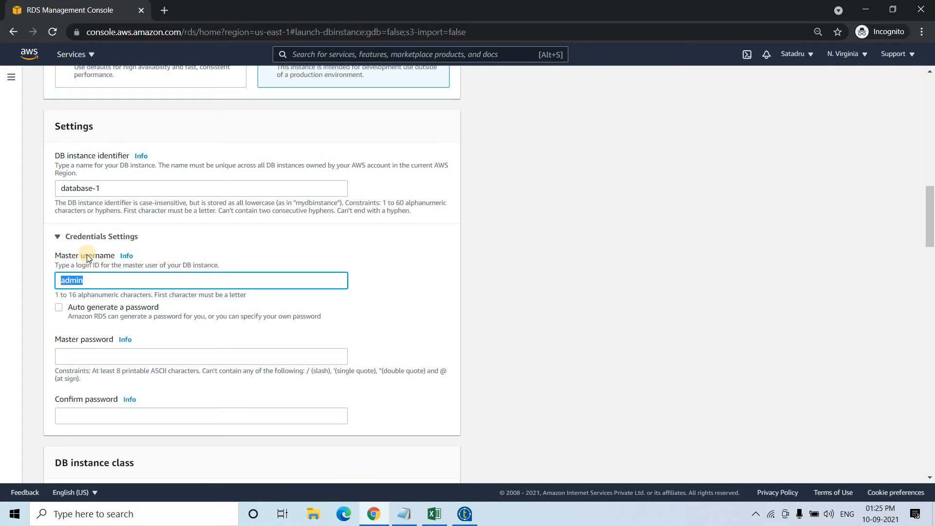
{"action": "left_click", "coordinate": [86, 282]}
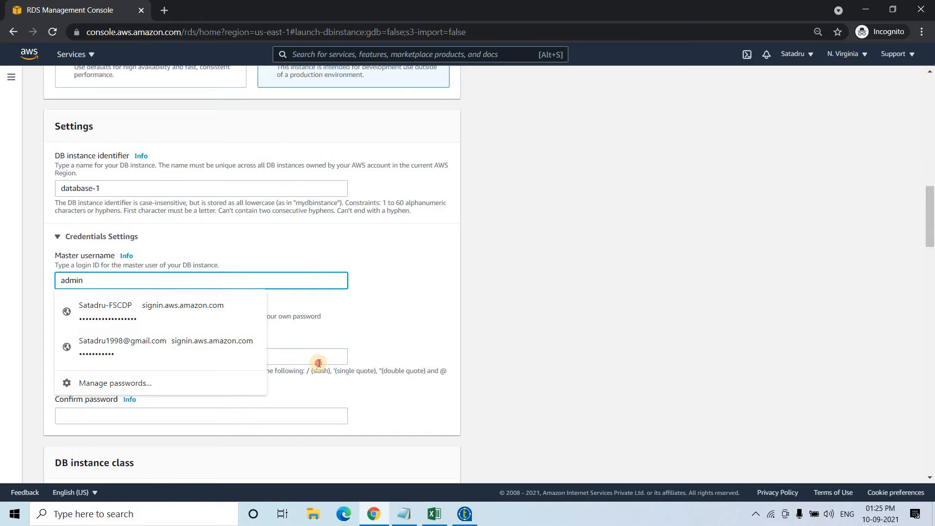
{"action": "left_click", "coordinate": [194, 357]}
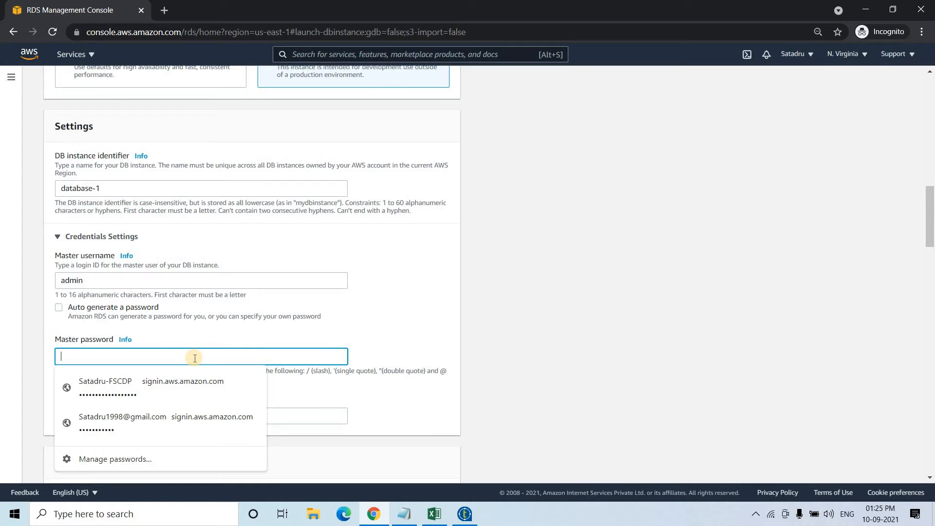
{"action": "type", "text": "********"}
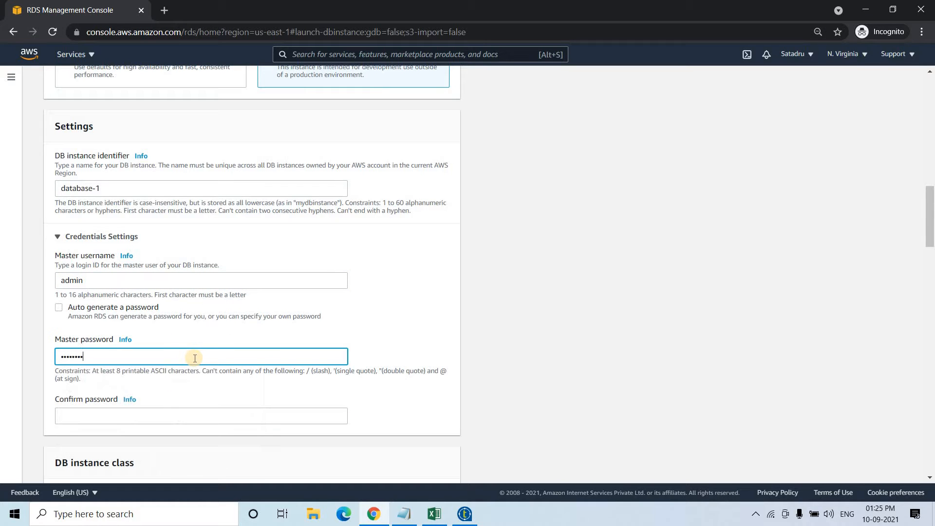
{"action": "type", "text": "****"}
{"action": "scroll", "coordinate": [140, 354], "scroll_direction": "down", "scroll_amount": 3}
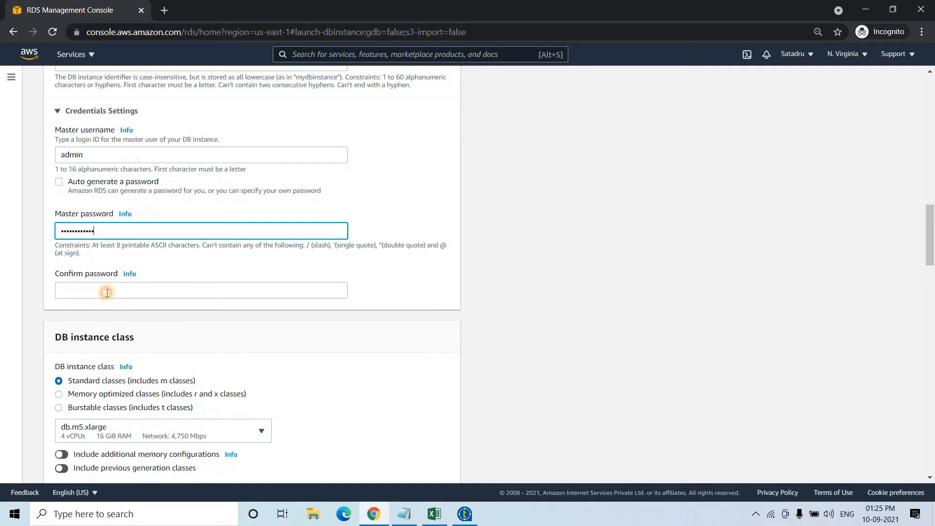
{"action": "left_click", "coordinate": [107, 293]}
{"action": "type", "text": "***"}
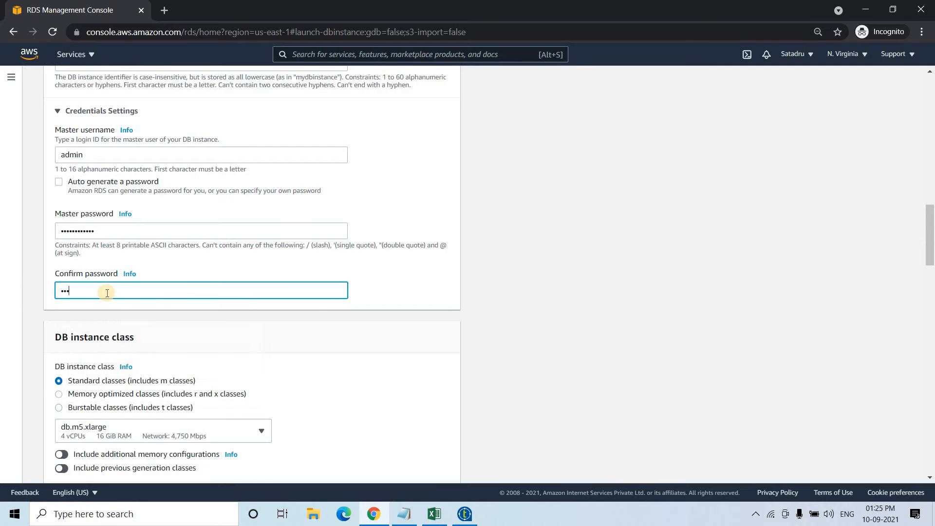
{"action": "type", "text": "*********"}
Select Burstable classes (includes t classes) for the DB instance class and disable storage autoscaling.
{"action": "scroll", "coordinate": [247, 306], "scroll_direction": "down", "scroll_amount": 2}
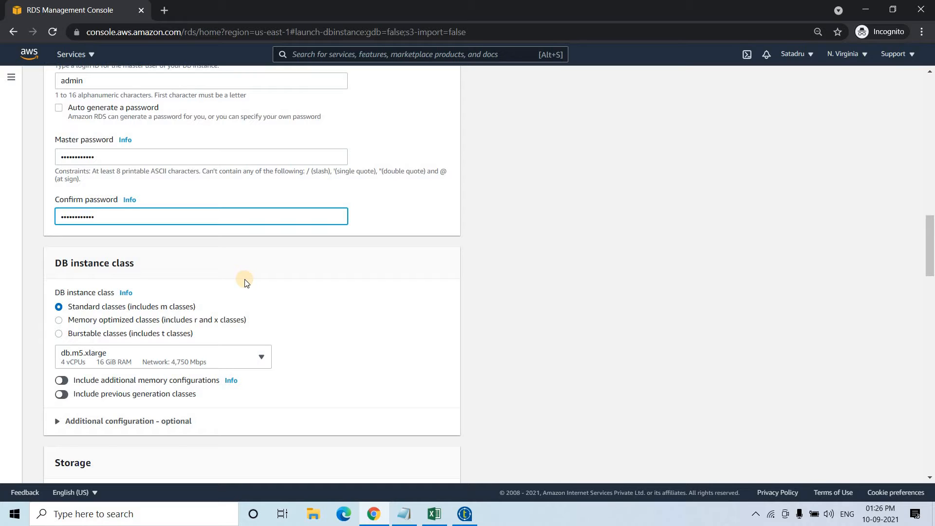
{"action": "left_click", "coordinate": [59, 333]}
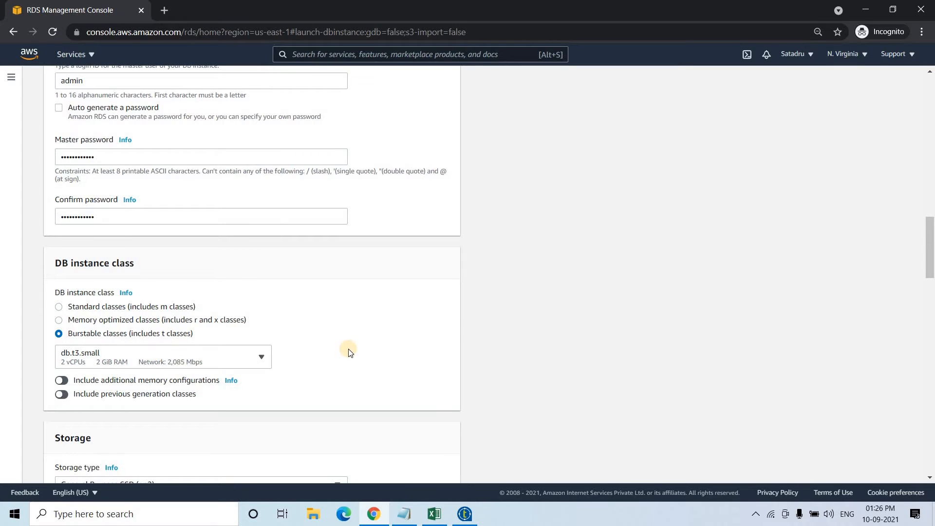
{"action": "scroll", "coordinate": [115, 330], "scroll_direction": "down", "scroll_amount": 4}
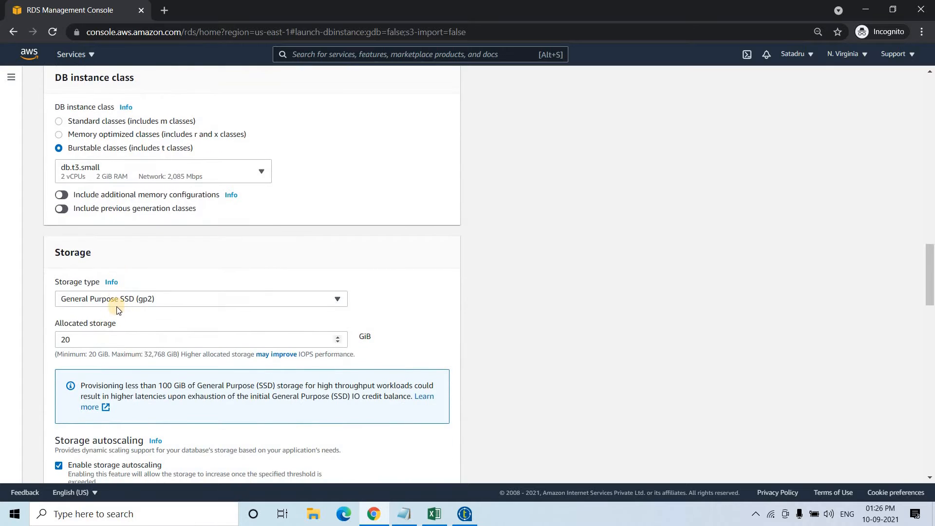
{"action": "scroll", "coordinate": [116, 307], "scroll_direction": "down", "scroll_amount": 6}
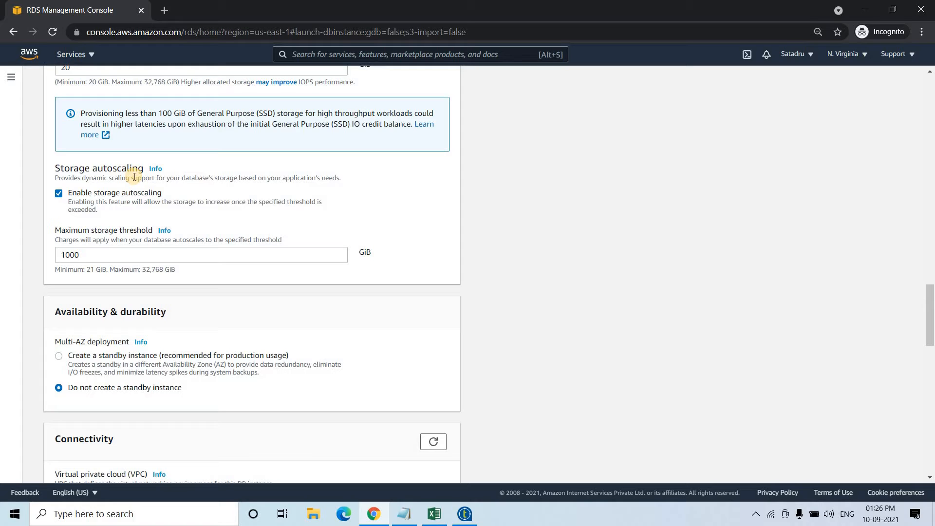
{"action": "left_click", "coordinate": [58, 193]}
{"action": "scroll", "coordinate": [124, 230], "scroll_direction": "down", "scroll_amount": 2}
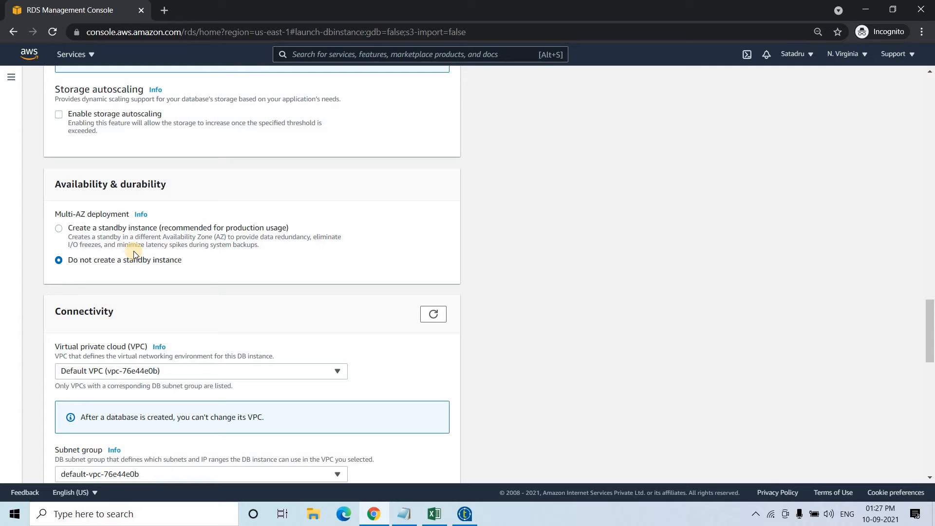
{"action": "left_click", "coordinate": [58, 229]}
{"action": "left_click", "coordinate": [59, 261]}
Open the VPC service in a separate browser tab, keeping the database creation form open.
{"action": "scroll", "coordinate": [189, 280], "scroll_direction": "down", "scroll_amount": 2}
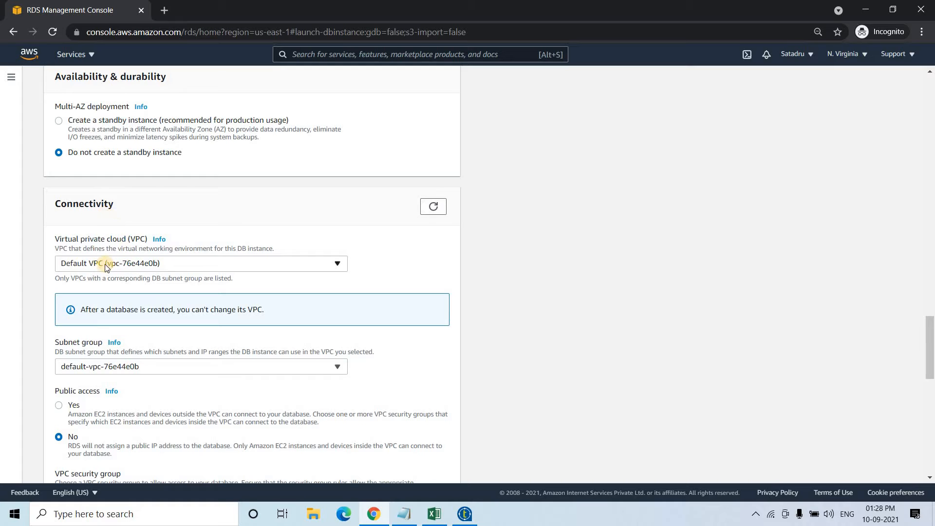
{"action": "right_click", "coordinate": [30, 54]}
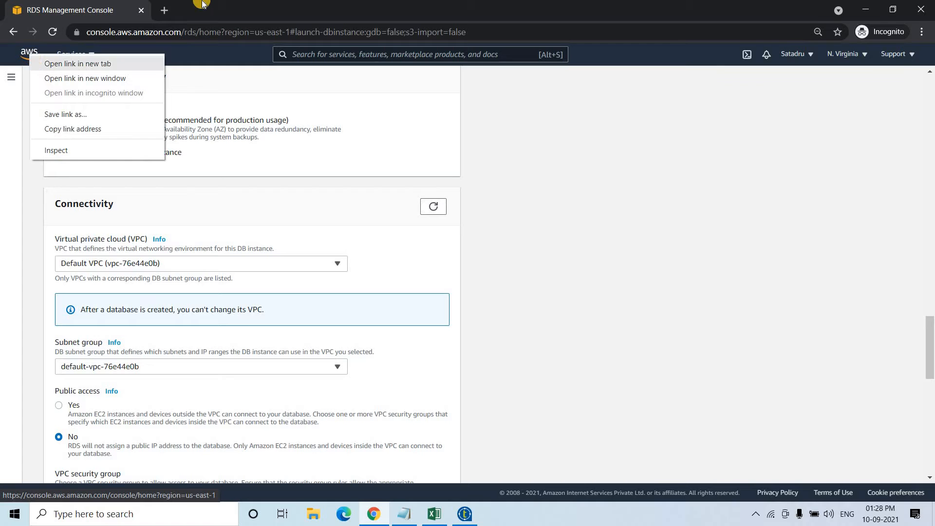
{"action": "left_click", "coordinate": [58, 62]}
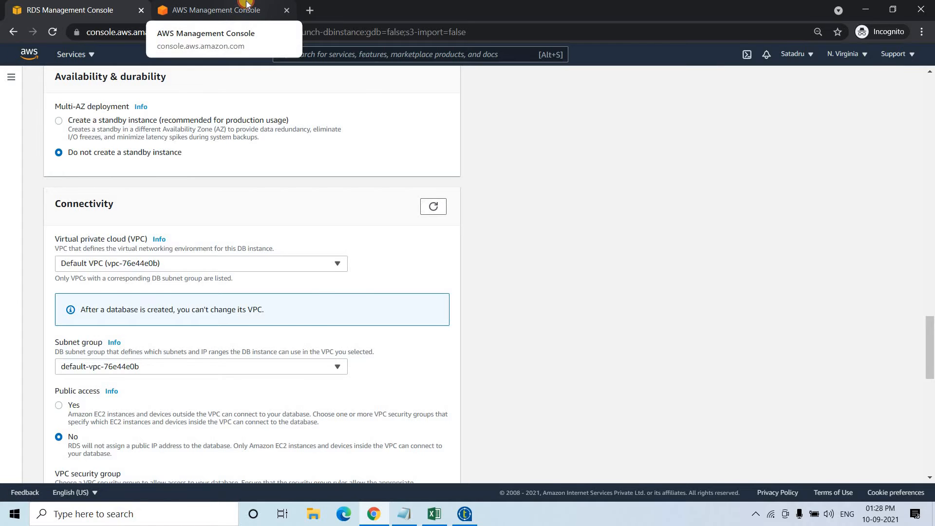
{"action": "left_click", "coordinate": [243, 7]}
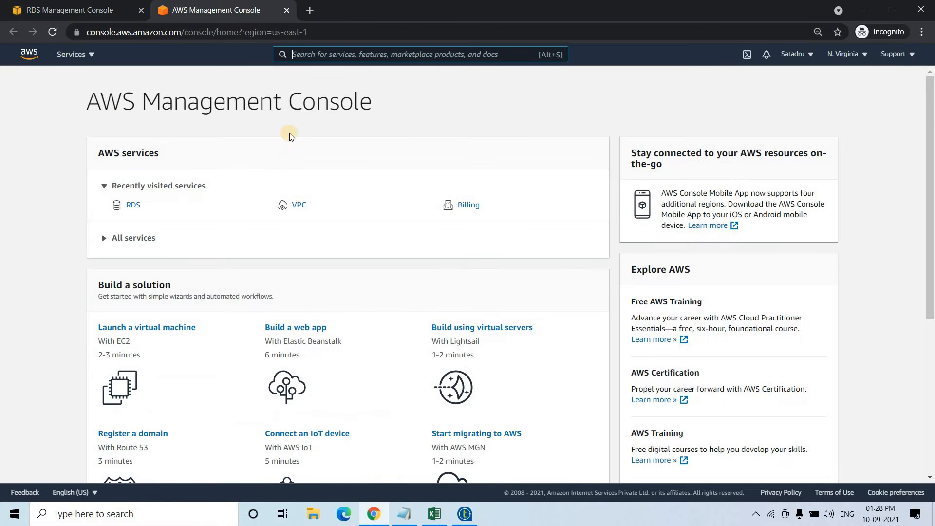
{"action": "left_click", "coordinate": [301, 205]}
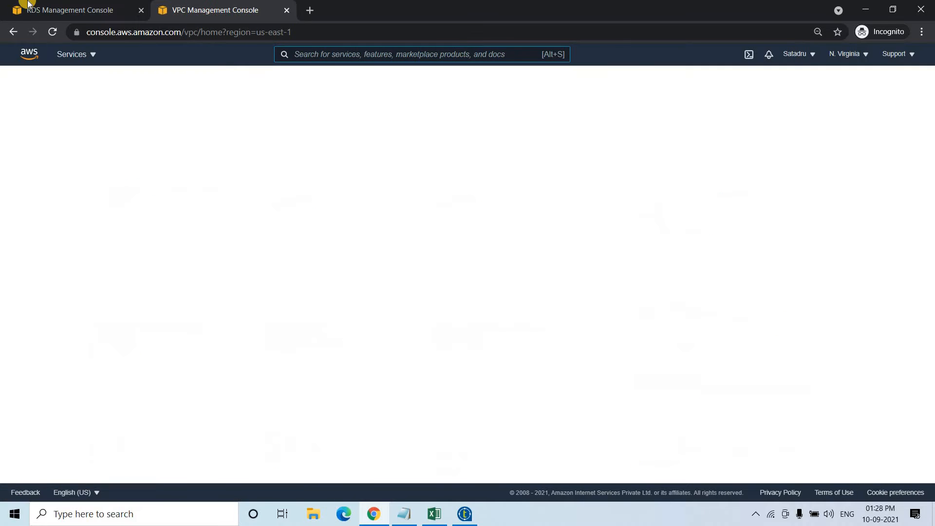
{"action": "left_click", "coordinate": [27, 10]}
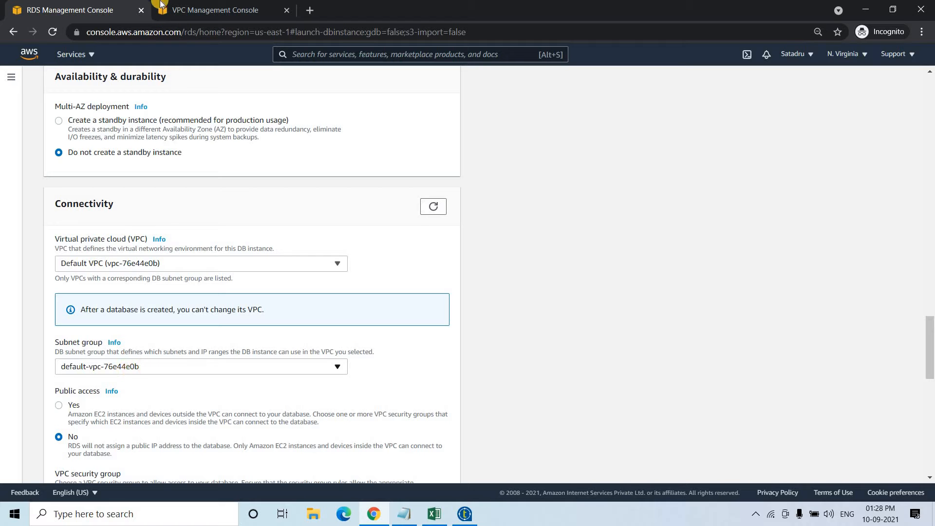
{"action": "left_click", "coordinate": [179, 5]}
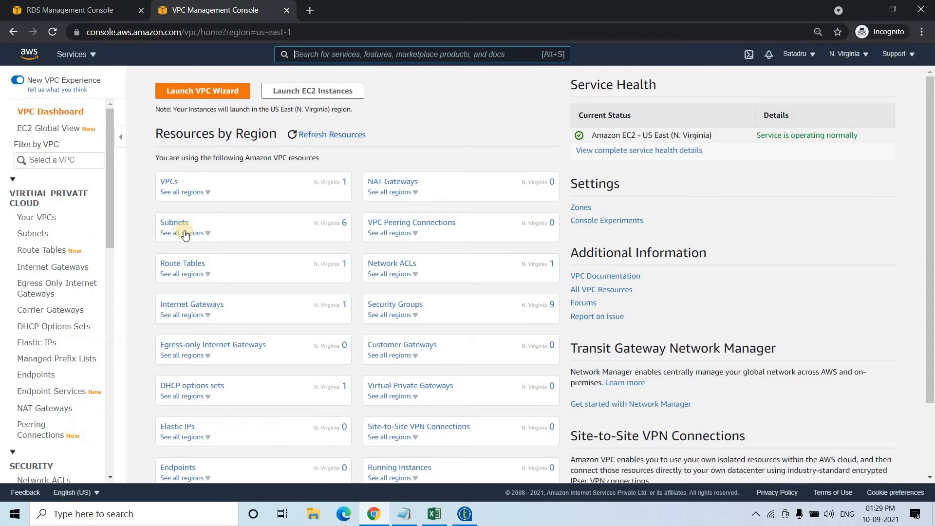
Open the default VPC security group's inbound rules for editing.
{"action": "scroll", "coordinate": [68, 331], "scroll_direction": "down", "scroll_amount": 4}
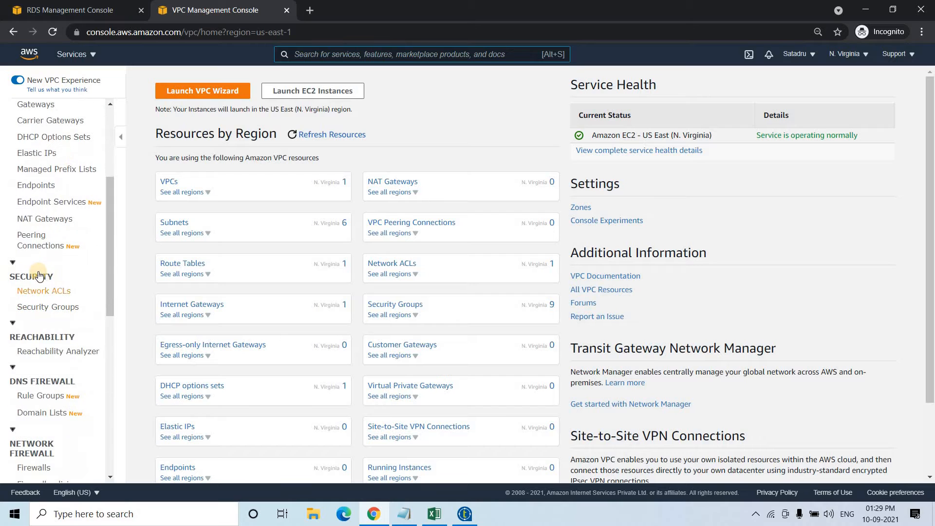
{"action": "left_click", "coordinate": [64, 310]}
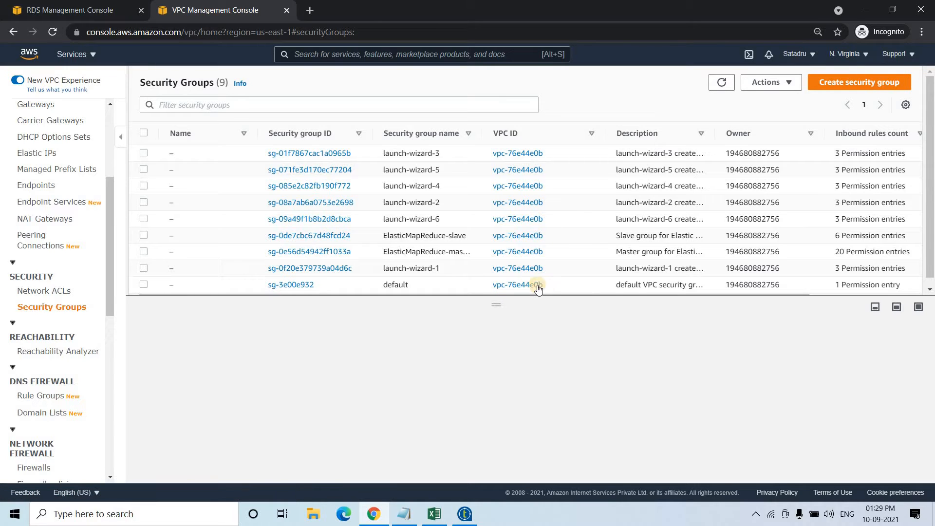
{"action": "left_click", "coordinate": [286, 286]}
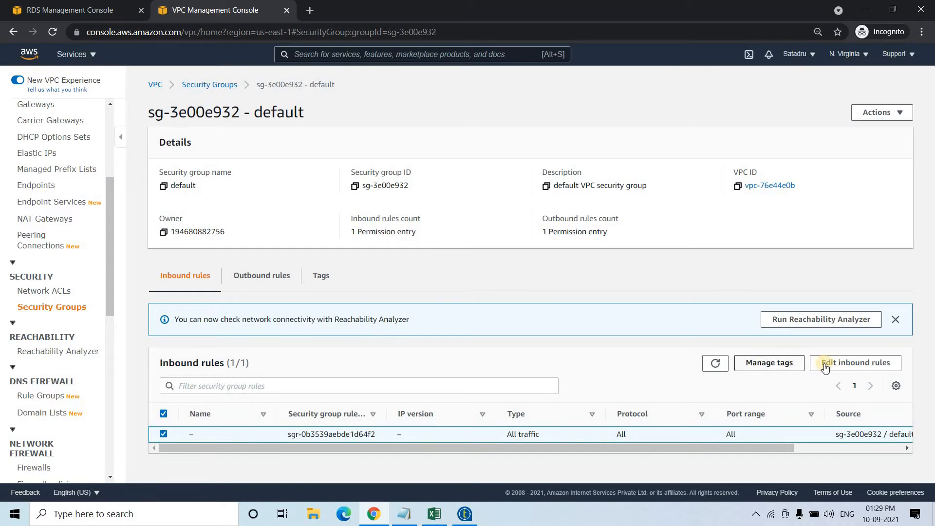
{"action": "left_click", "coordinate": [831, 367]}
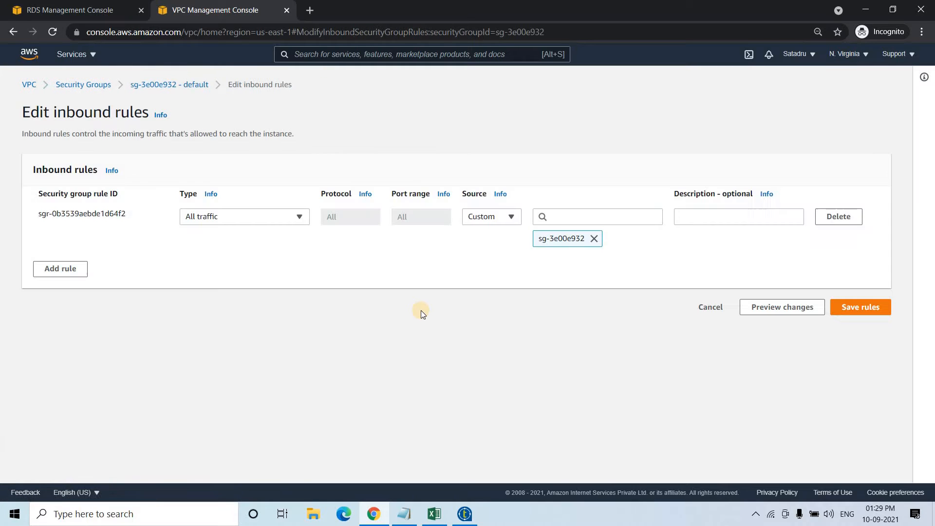
Add a Custom TCP inbound rule for port 1521 with 0.0.0.0/0 as its source.
{"action": "left_click", "coordinate": [68, 270]}
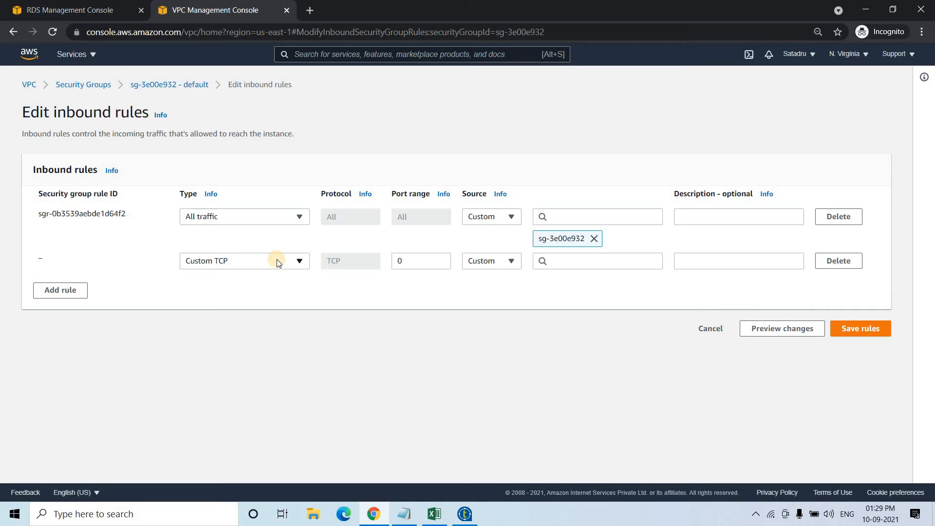
{"action": "left_click", "coordinate": [277, 261]}
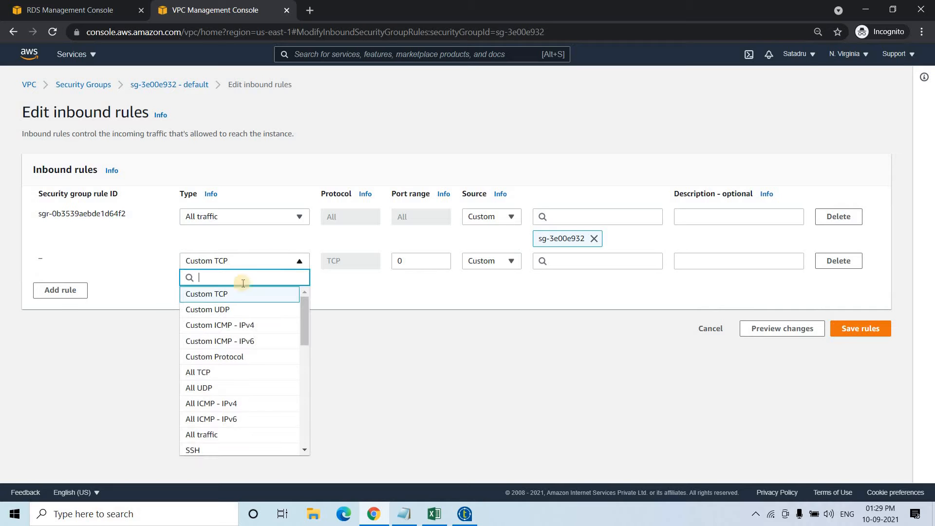
{"action": "left_click", "coordinate": [219, 298]}
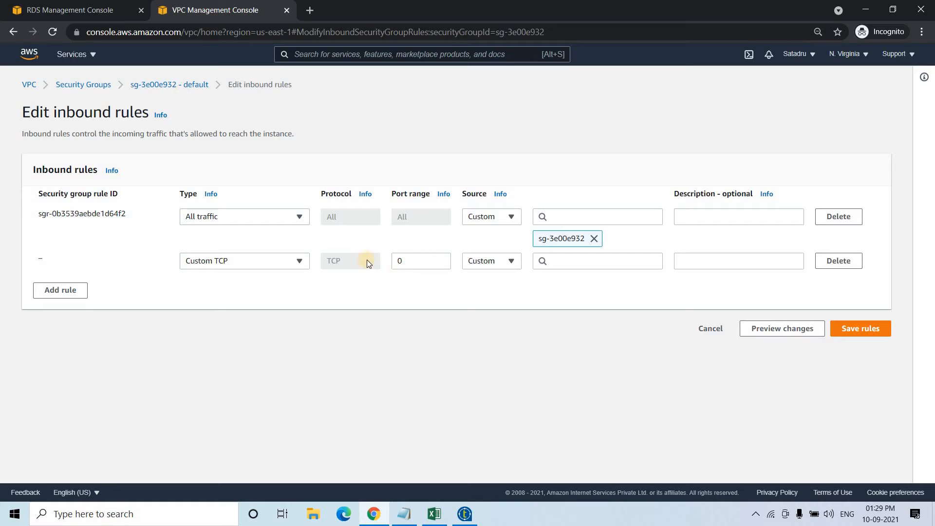
{"action": "double_click", "coordinate": [409, 261]}
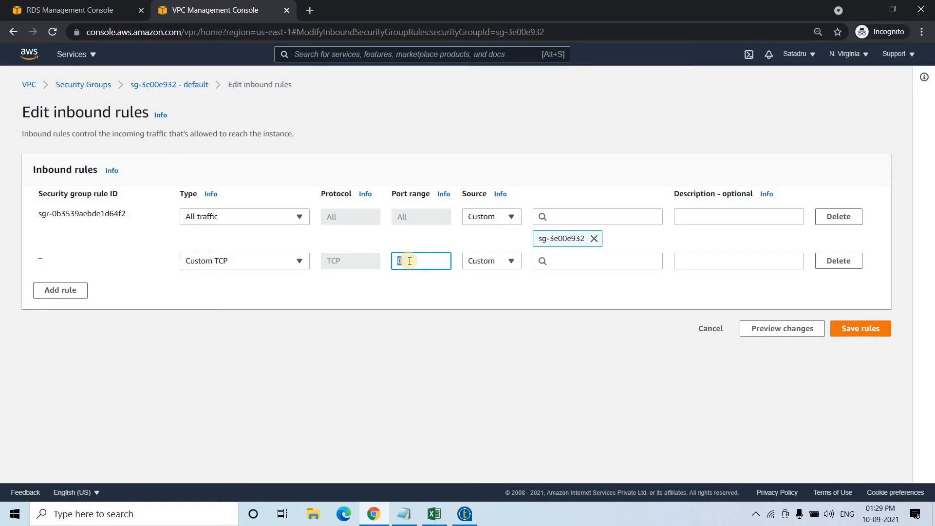
{"action": "key", "text": "BackSpace"}
{"action": "type", "text": "1521"}
{"action": "left_click", "coordinate": [587, 261]}
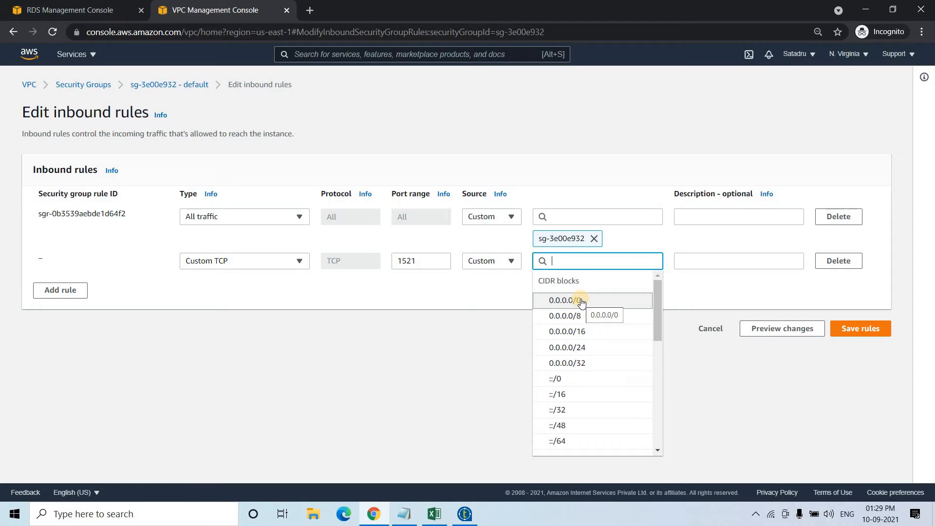
{"action": "left_click", "coordinate": [581, 301]}
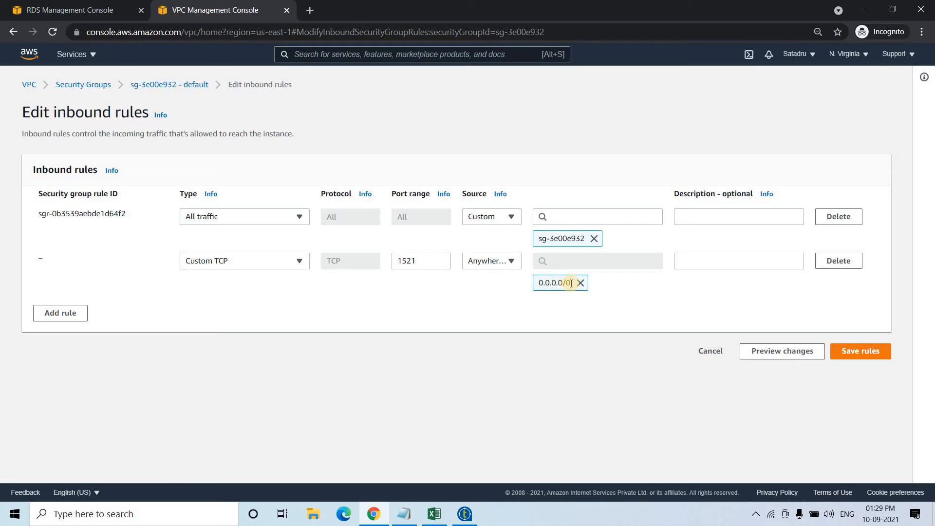
Reset the port 1521 rule's source to Custom and select the 0.0.0.0/0 CIDR block again.
{"action": "left_click", "coordinate": [502, 266]}
{"action": "left_click", "coordinate": [501, 276]}
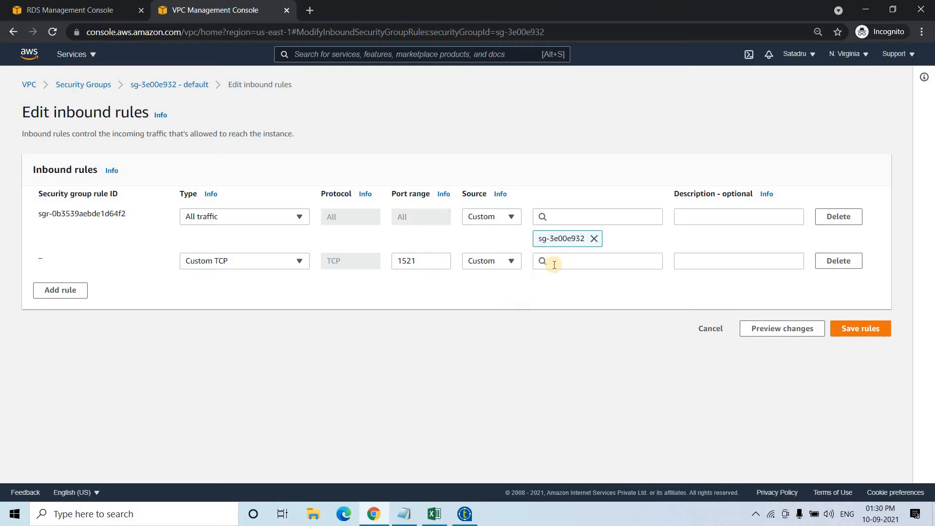
{"action": "left_click", "coordinate": [555, 264]}
{"action": "left_click", "coordinate": [573, 299]}
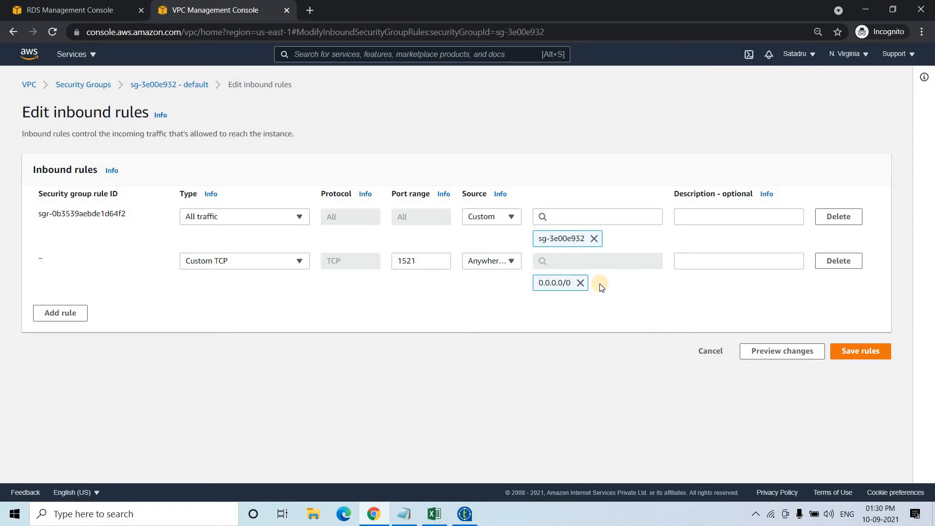
{"action": "left_click", "coordinate": [510, 262]}
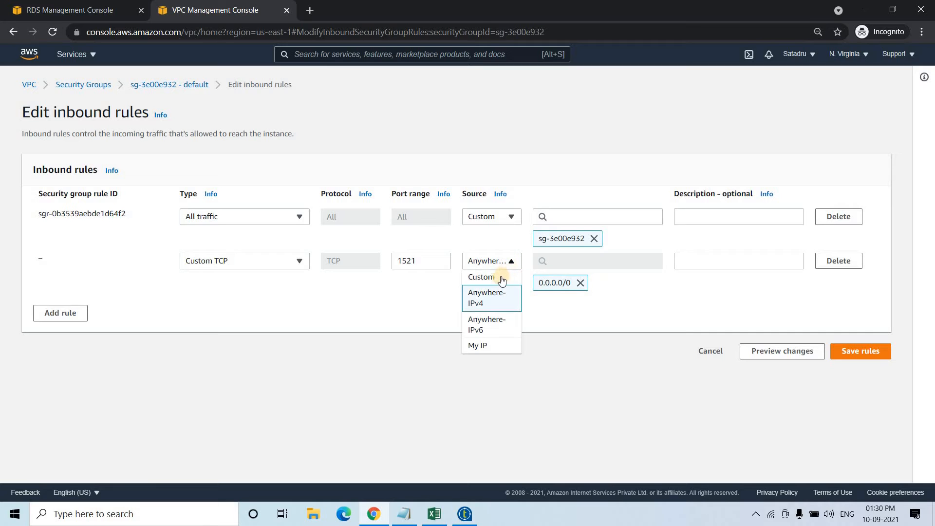
{"action": "left_click", "coordinate": [290, 263]}
{"action": "left_click", "coordinate": [290, 263]}
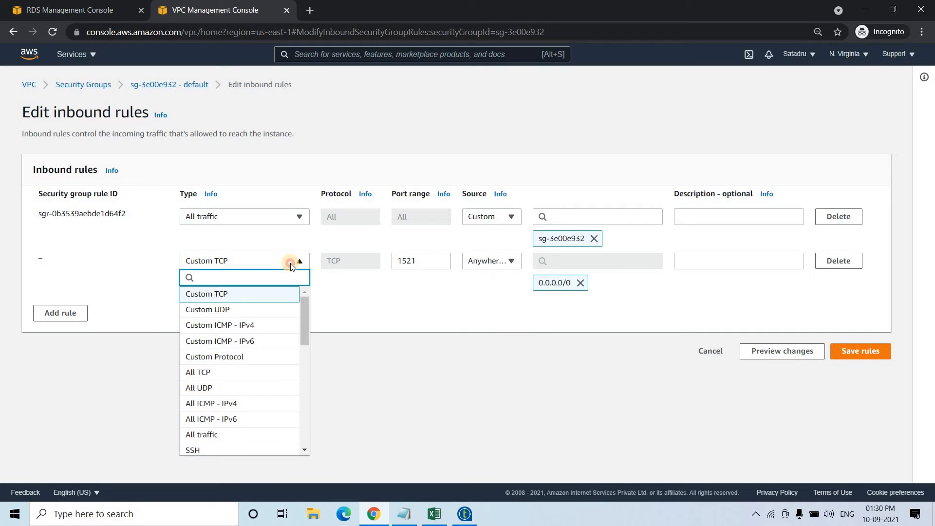
{"action": "left_click", "coordinate": [472, 262]}
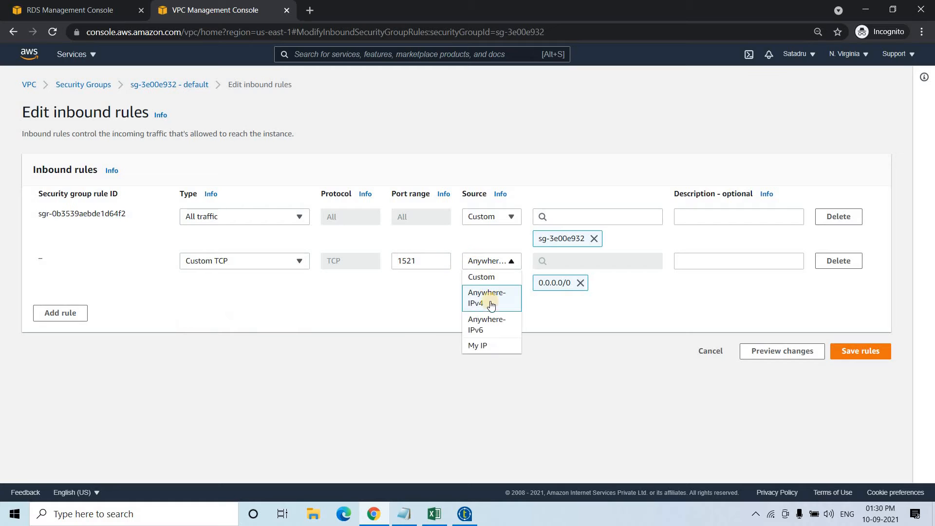
{"action": "left_click", "coordinate": [613, 276]}
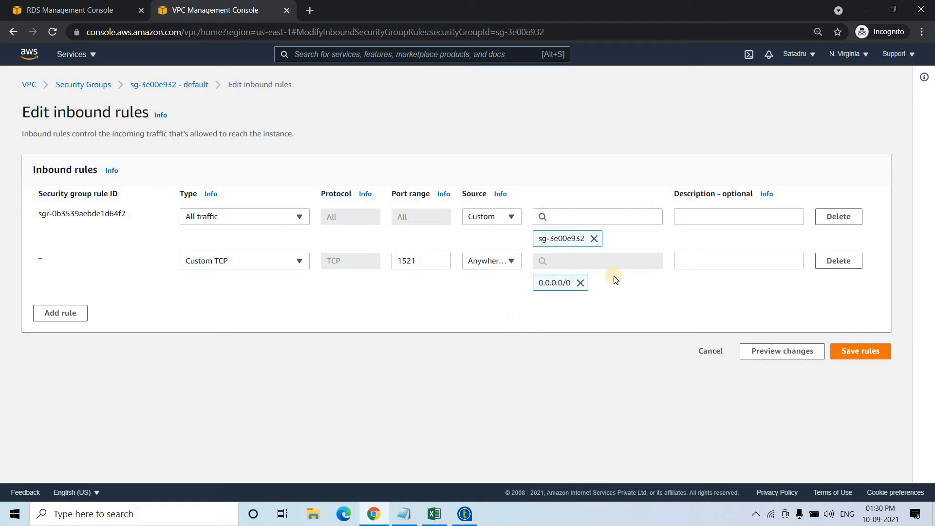
Save the inbound rules and review the default security group's rule list.
{"action": "left_click", "coordinate": [857, 351]}
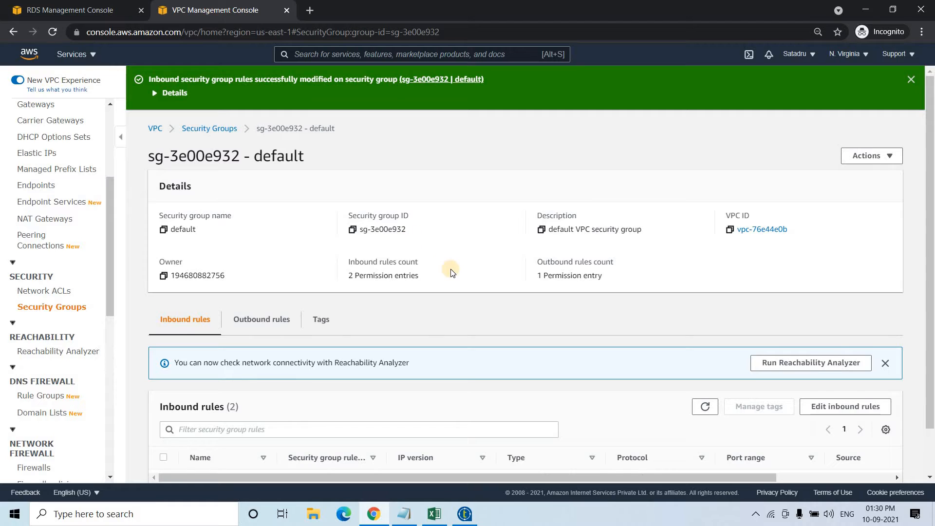
{"action": "scroll", "coordinate": [451, 270], "scroll_direction": "down", "scroll_amount": 2}
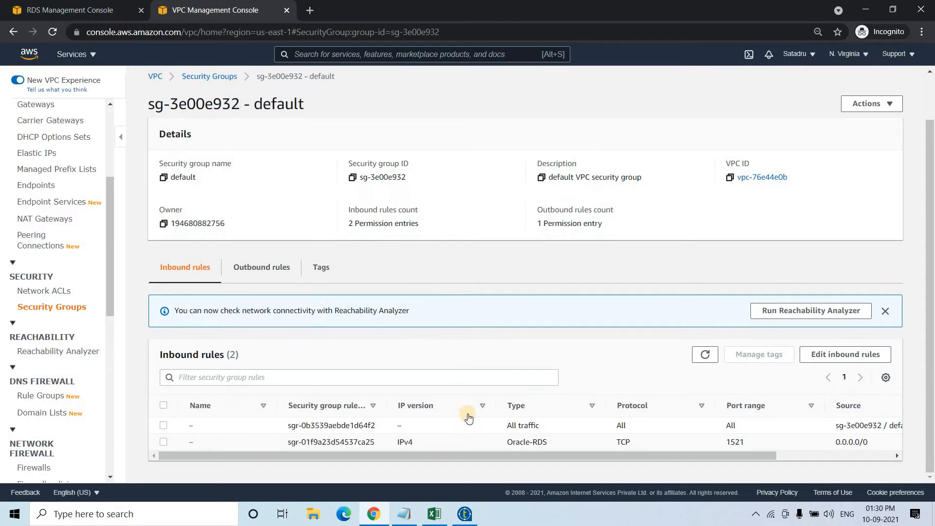
{"action": "scroll", "coordinate": [563, 443], "scroll_direction": "right", "scroll_amount": 2}
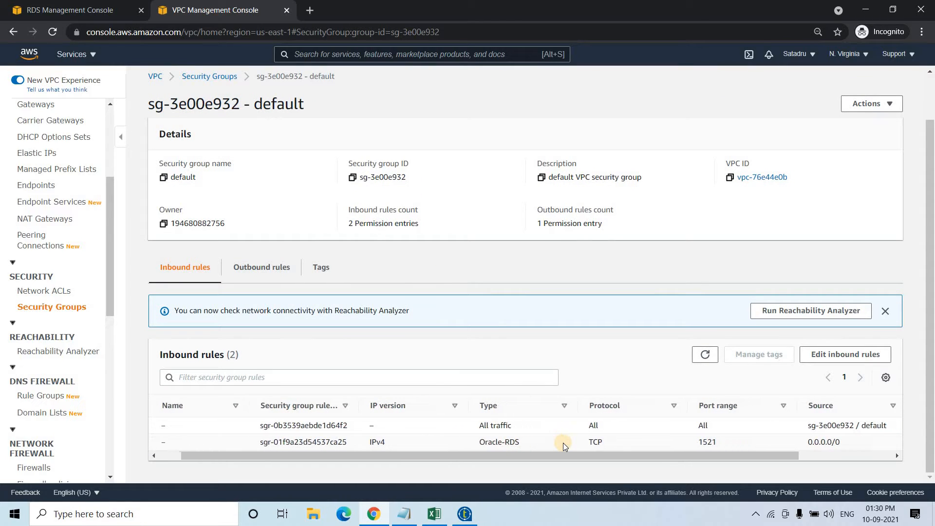
{"action": "scroll", "coordinate": [563, 442], "scroll_direction": "right", "scroll_amount": 1}
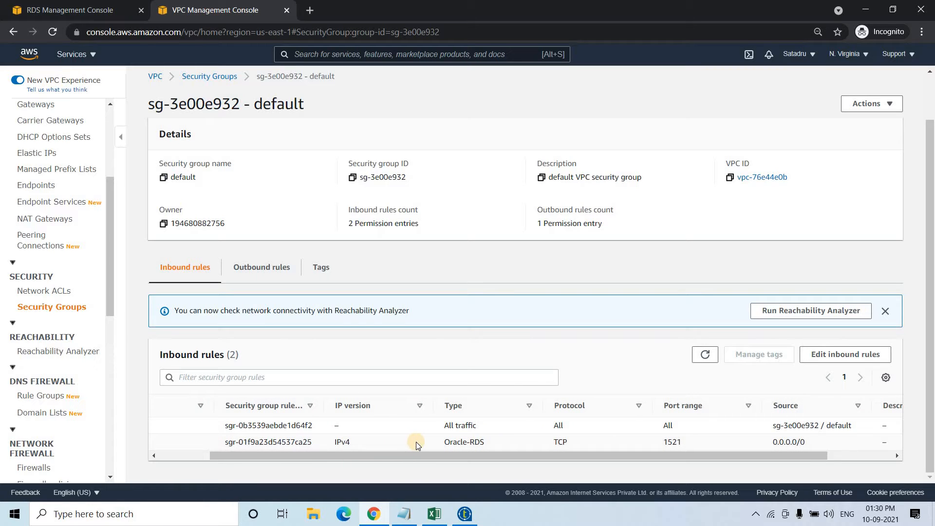
Add another Custom TCP inbound rule for port 1521 with source Anywhere-IPv6 and save the rules.
{"action": "left_click", "coordinate": [859, 356]}
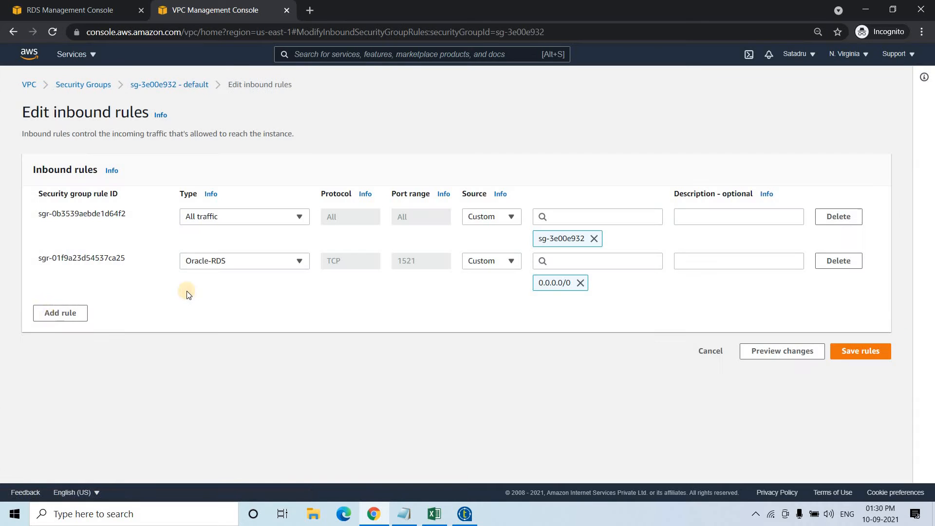
{"action": "left_click", "coordinate": [50, 317]}
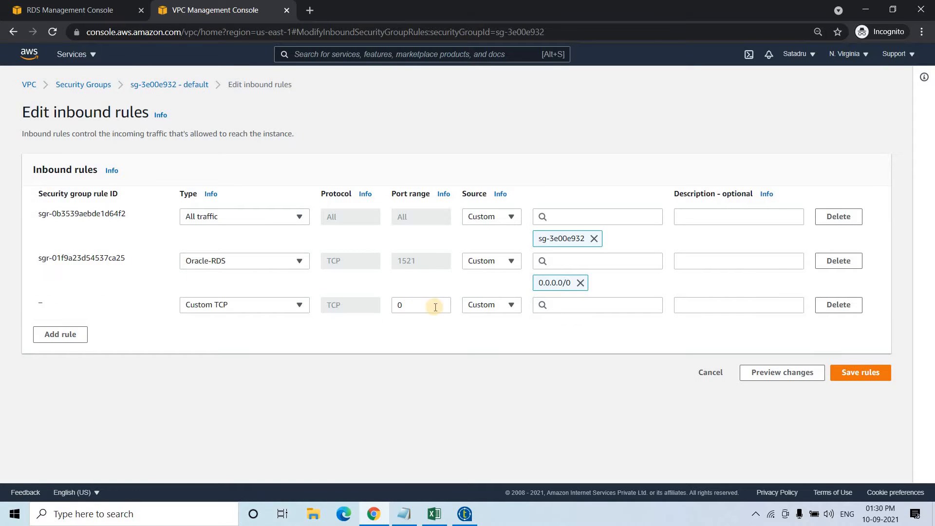
{"action": "left_click", "coordinate": [435, 307]}
{"action": "double_click", "coordinate": [435, 307]}
{"action": "type", "text": "1521"}
{"action": "left_click", "coordinate": [504, 306]}
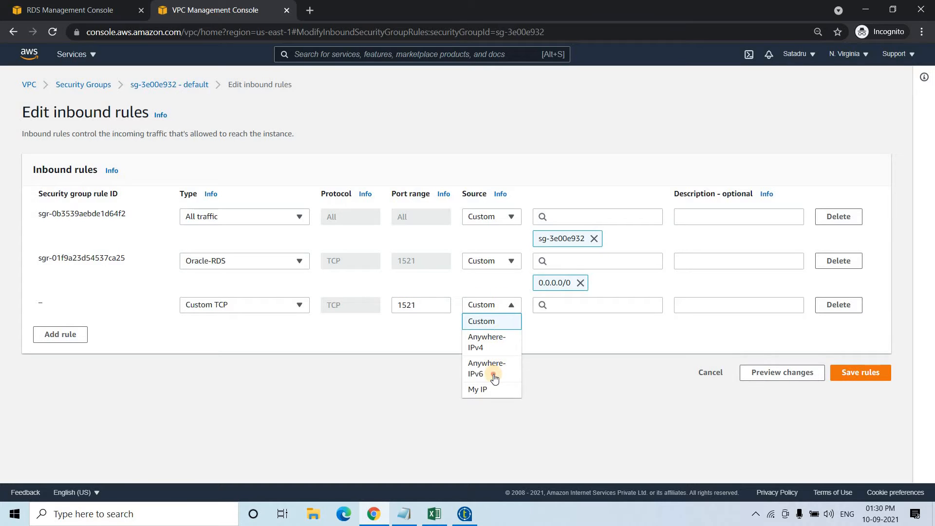
{"action": "left_click", "coordinate": [494, 371]}
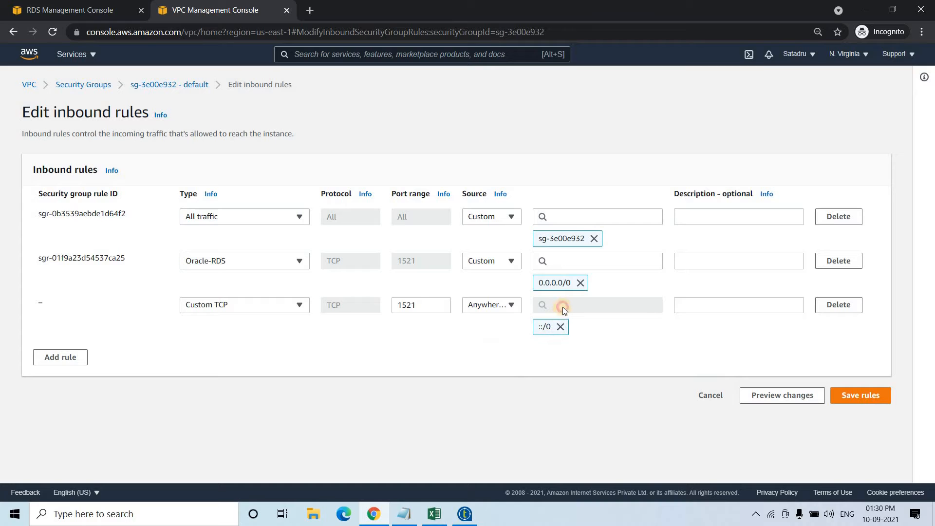
{"action": "left_click", "coordinate": [869, 396]}
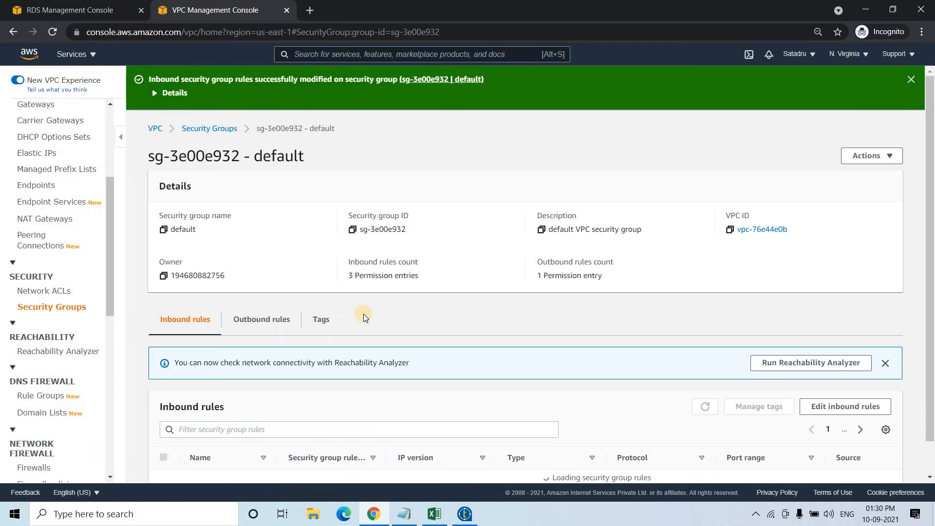
{"action": "scroll", "coordinate": [392, 336], "scroll_direction": "down", "scroll_amount": 2}
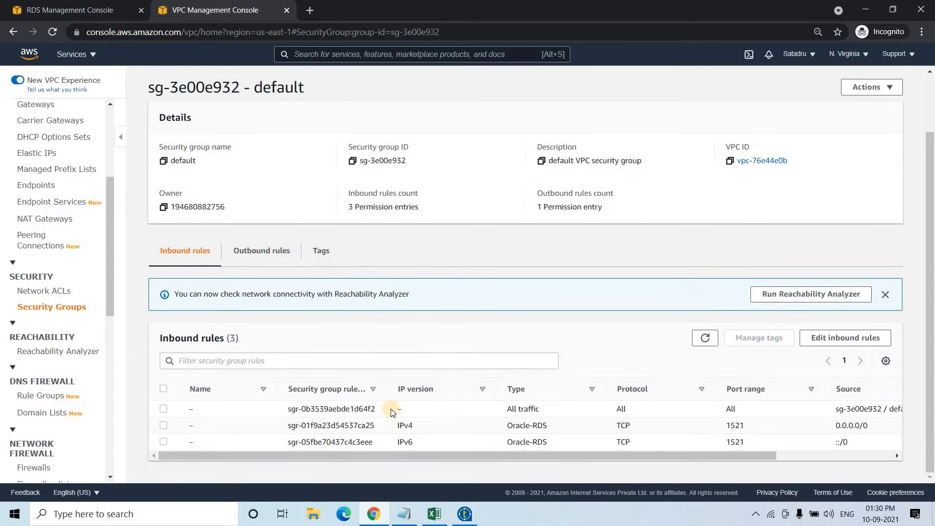
Return to the RDS database creation form and set public access to Yes in the connectivity settings.
{"action": "left_click", "coordinate": [137, 5]}
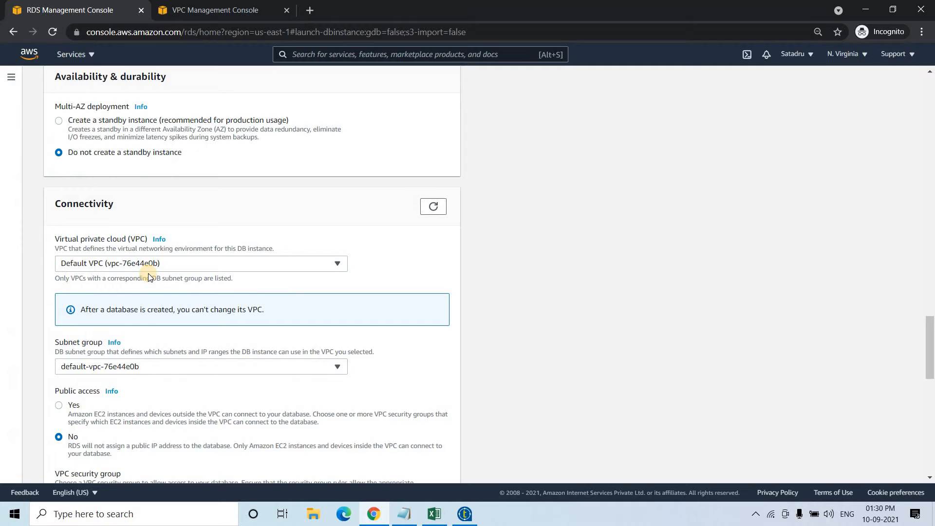
{"action": "scroll", "coordinate": [149, 277], "scroll_direction": "down", "scroll_amount": 2}
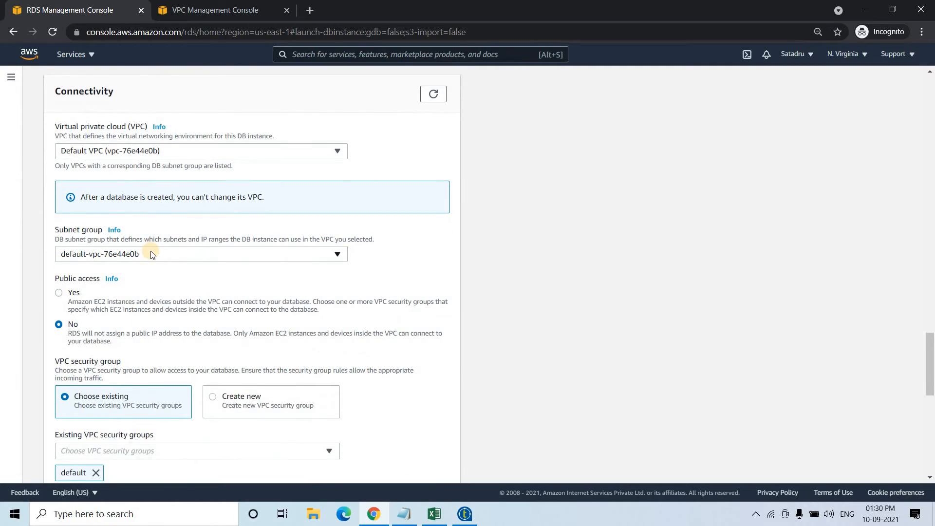
{"action": "scroll", "coordinate": [151, 254], "scroll_direction": "down", "scroll_amount": 2}
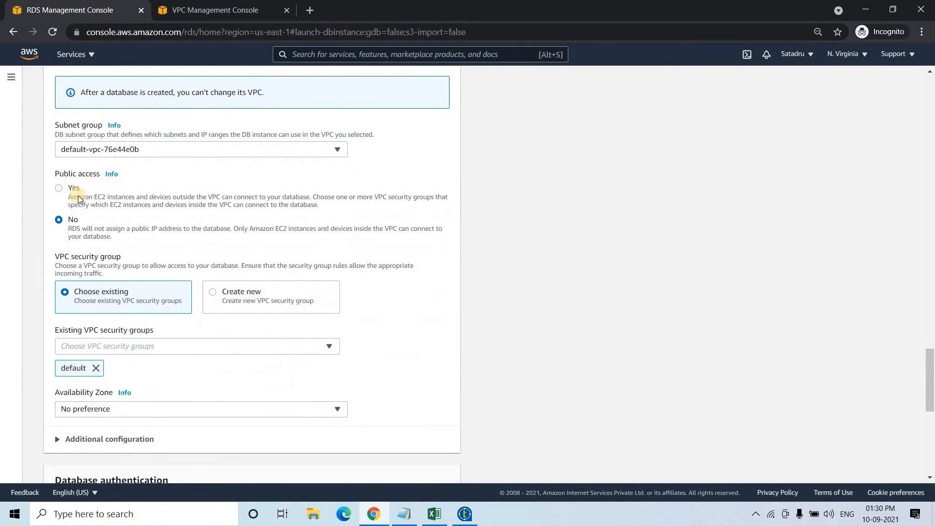
{"action": "left_click", "coordinate": [59, 188]}
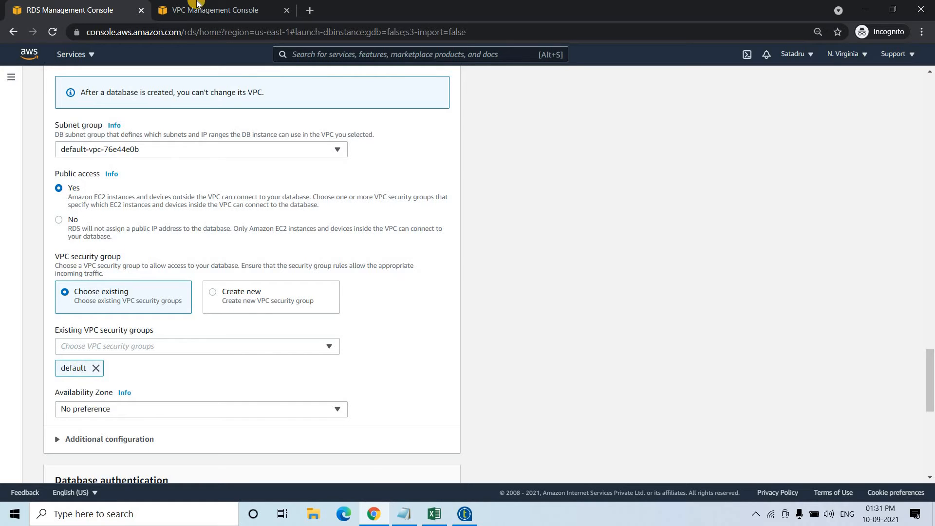
Check the edited security group's name in the VPC console and return to the database creation form.
{"action": "left_click", "coordinate": [196, 7]}
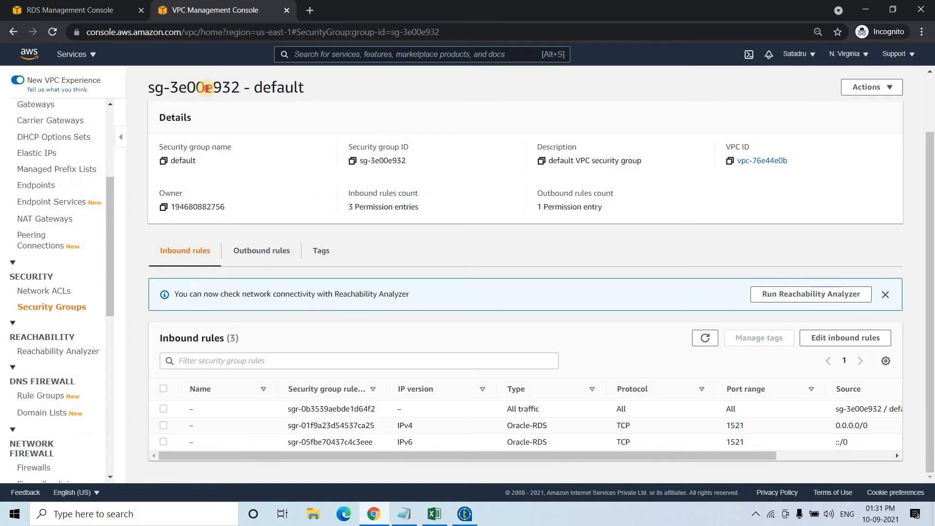
{"action": "triple_click", "coordinate": [200, 88]}
{"action": "double_click", "coordinate": [200, 88]}
{"action": "triple_click", "coordinate": [256, 88]}
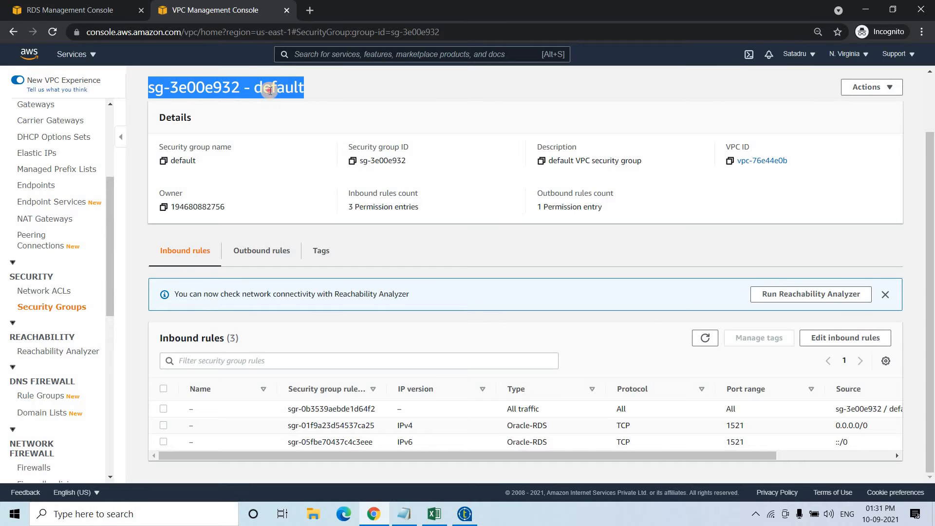
{"action": "left_click", "coordinate": [79, 6]}
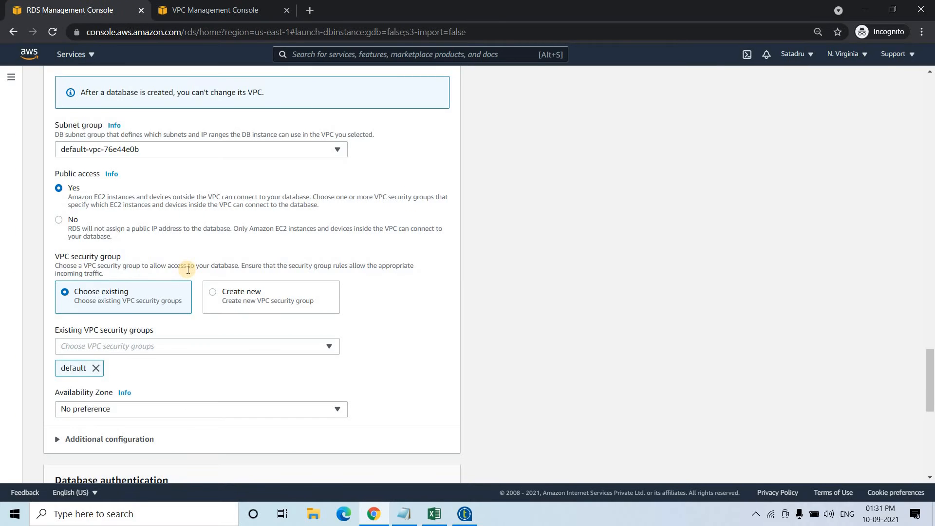
Look through the Availability Zone options and choose No preference.
{"action": "scroll", "coordinate": [188, 269], "scroll_direction": "down", "scroll_amount": 4}
{"action": "left_click", "coordinate": [110, 195]}
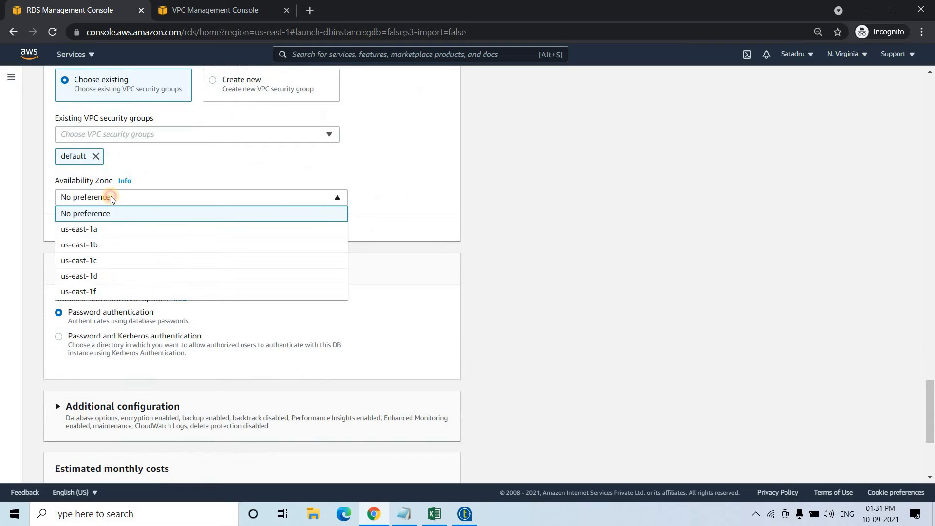
{"action": "left_click", "coordinate": [110, 196]}
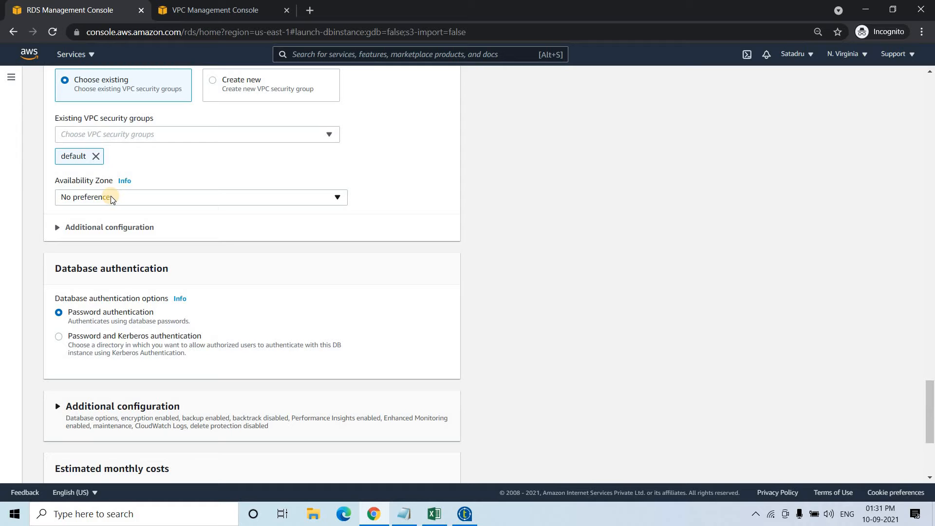
{"action": "left_click", "coordinate": [111, 198]}
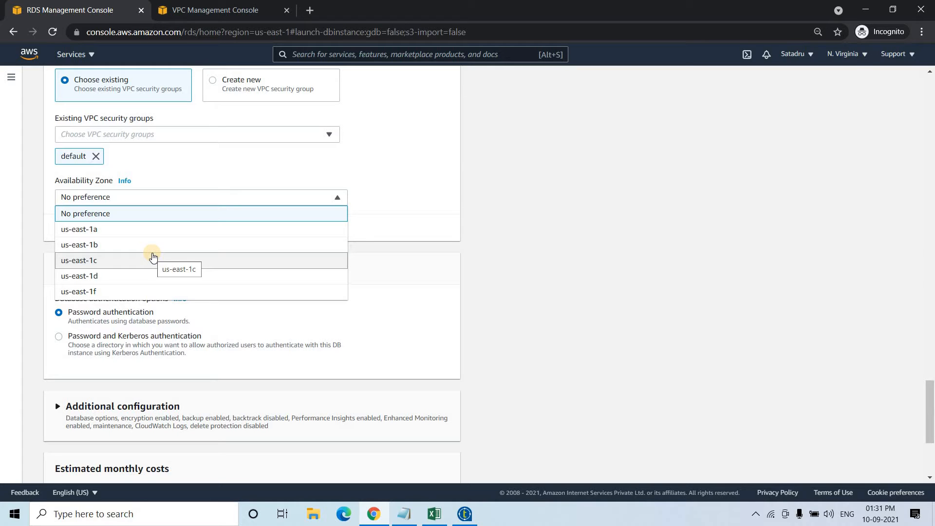
{"action": "left_click", "coordinate": [101, 214]}
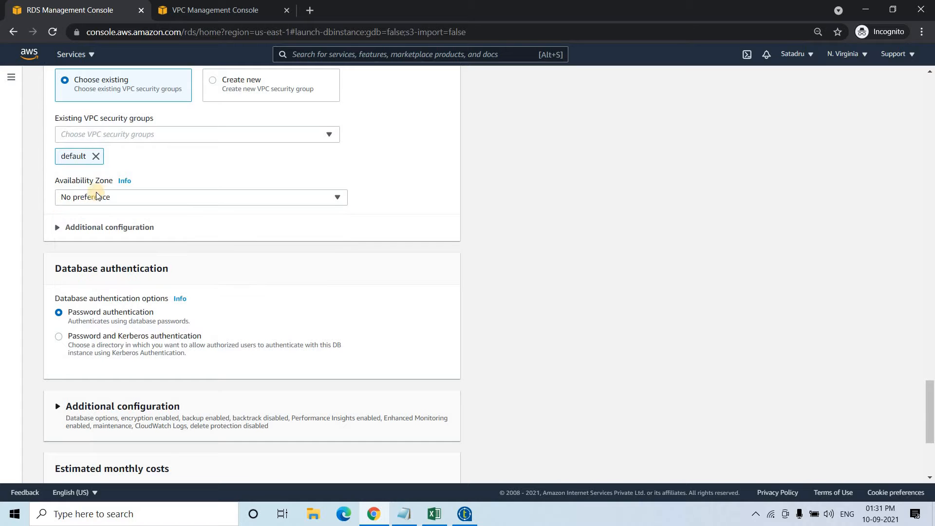
Expand the connectivity section's additional configuration and check the database port.
{"action": "left_click", "coordinate": [82, 227]}
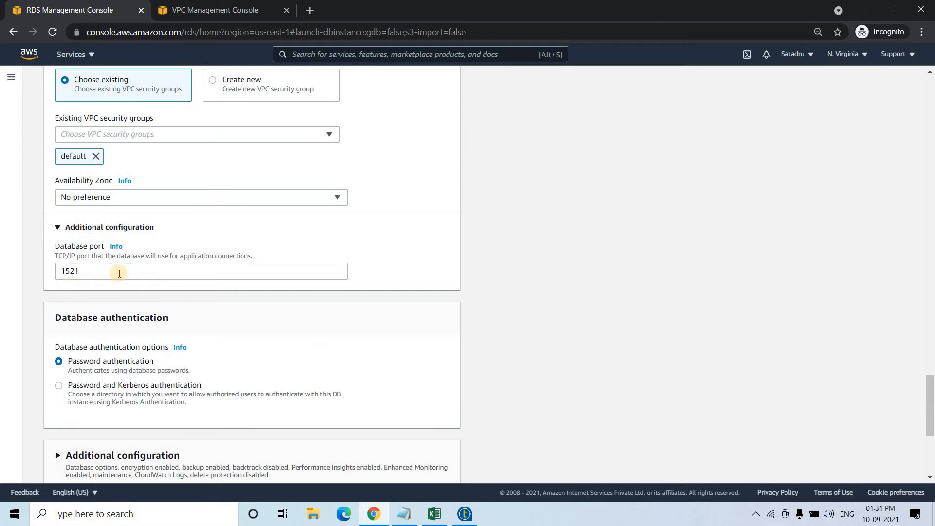
{"action": "left_click", "coordinate": [87, 271]}
{"action": "double_click", "coordinate": [88, 271]}
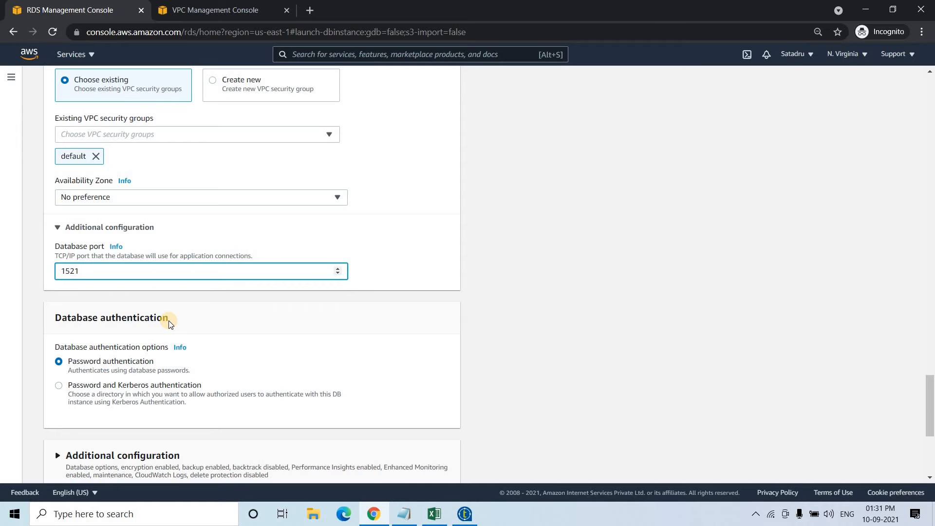
Keep password authentication and the default additional configuration, and create the database.
{"action": "scroll", "coordinate": [168, 320], "scroll_direction": "down", "scroll_amount": 2}
{"action": "scroll", "coordinate": [147, 196], "scroll_direction": "down", "scroll_amount": 1}
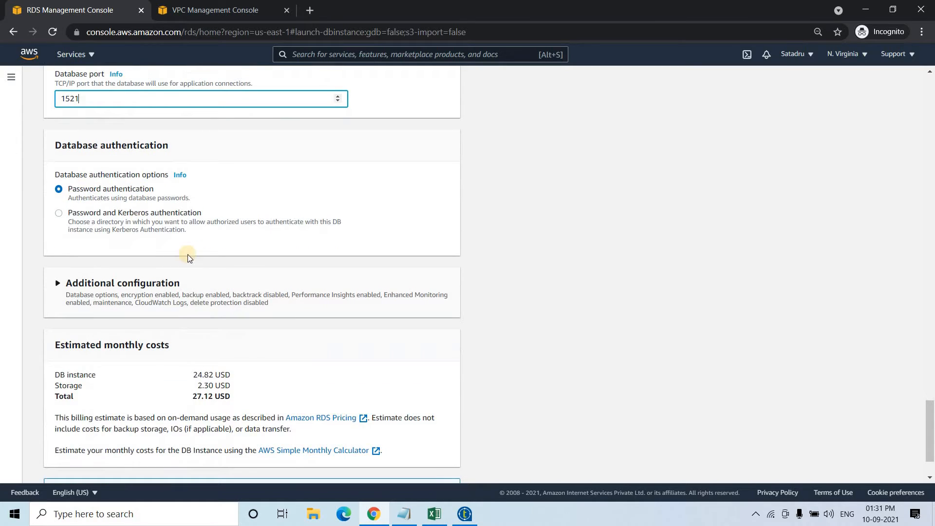
{"action": "scroll", "coordinate": [188, 254], "scroll_direction": "down", "scroll_amount": 2}
{"action": "left_click", "coordinate": [419, 472]}
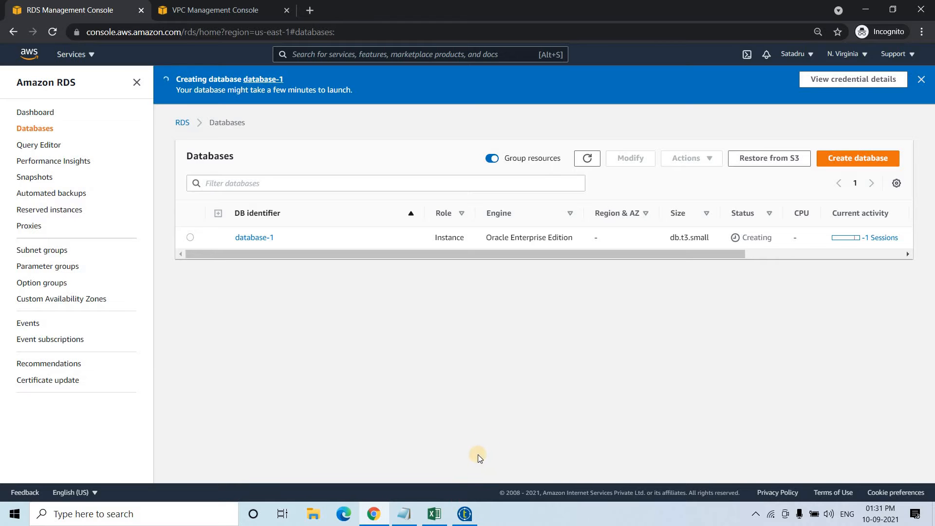
Switch to the Virginica sheet in Excel and look through its column headers and data rows.
{"action": "left_click", "coordinate": [465, 511]}
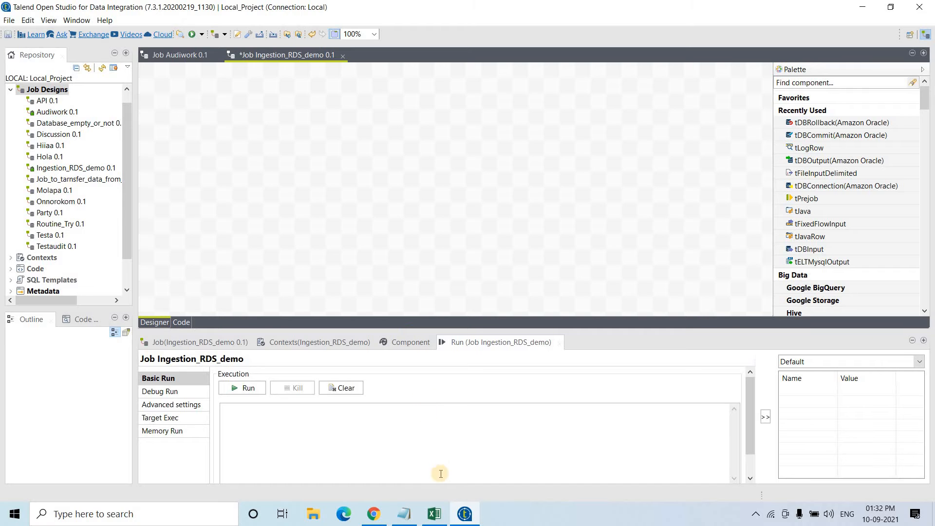
{"action": "key", "text": "alt+Tab"}
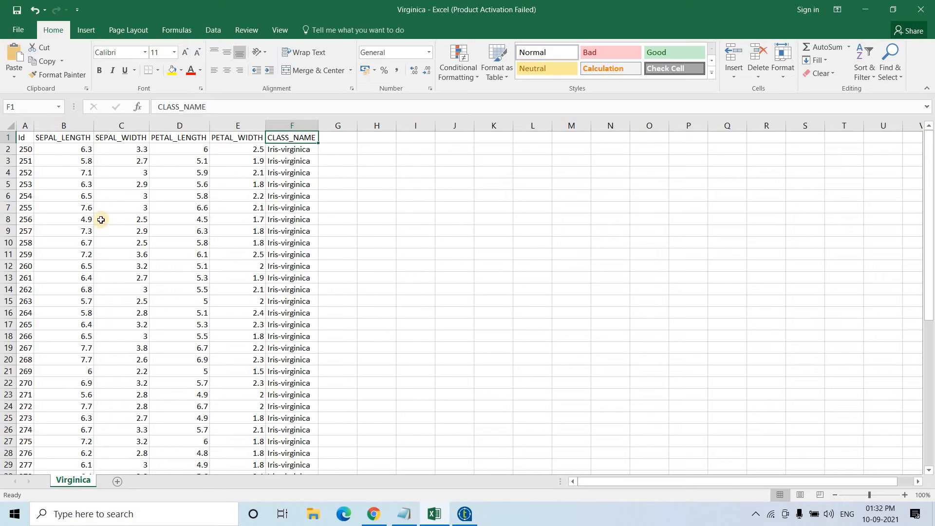
{"action": "left_click", "coordinate": [298, 217]}
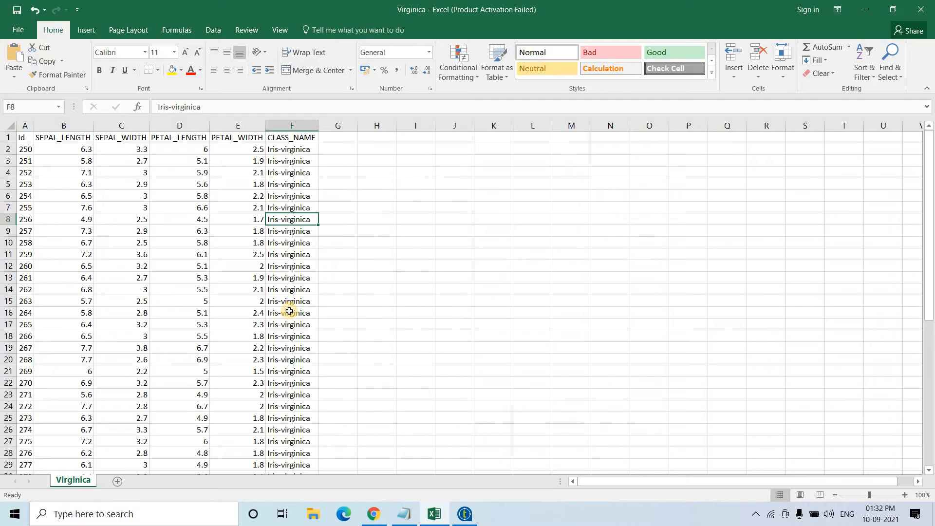
{"action": "scroll", "coordinate": [289, 311], "scroll_direction": "down", "scroll_amount": 14}
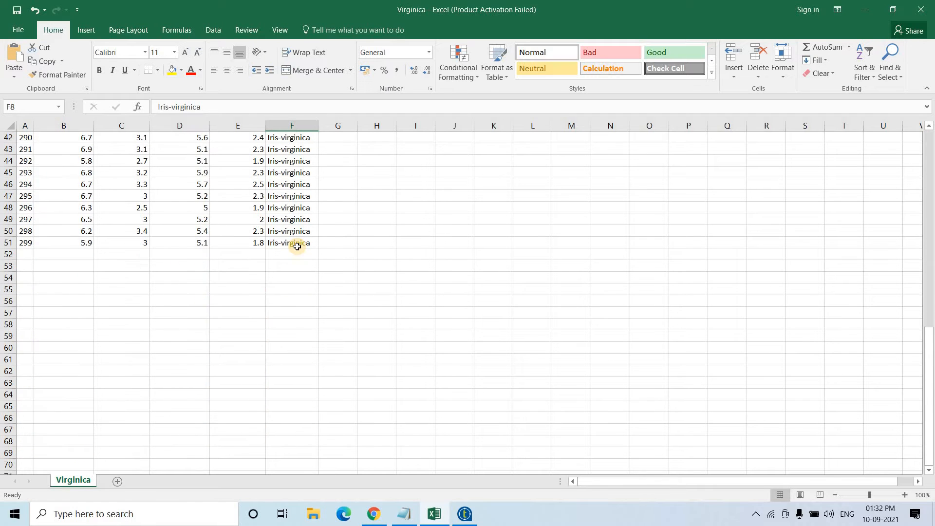
{"action": "left_click", "coordinate": [298, 247]}
{"action": "scroll", "coordinate": [297, 247], "scroll_direction": "up", "scroll_amount": 14}
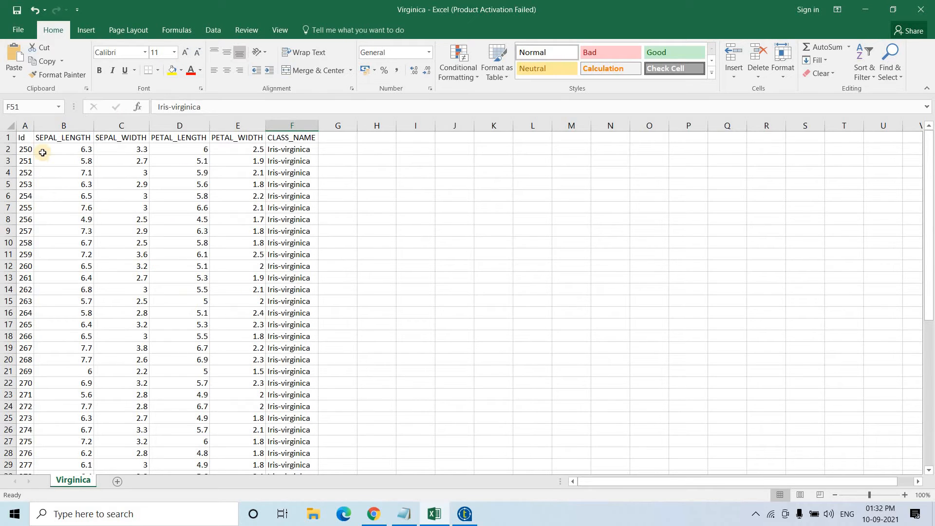
{"action": "left_click", "coordinate": [27, 139]}
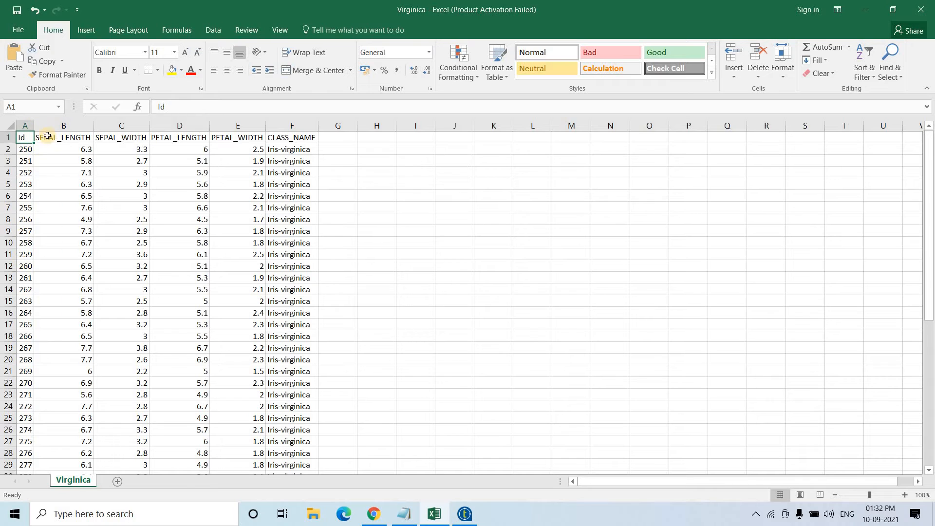
{"action": "key", "text": "Right"}
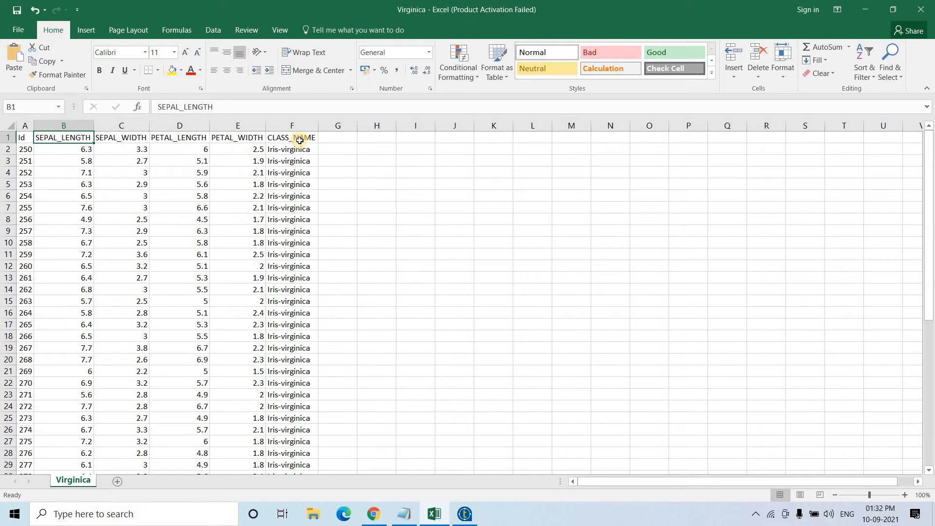
{"action": "left_click", "coordinate": [304, 265]}
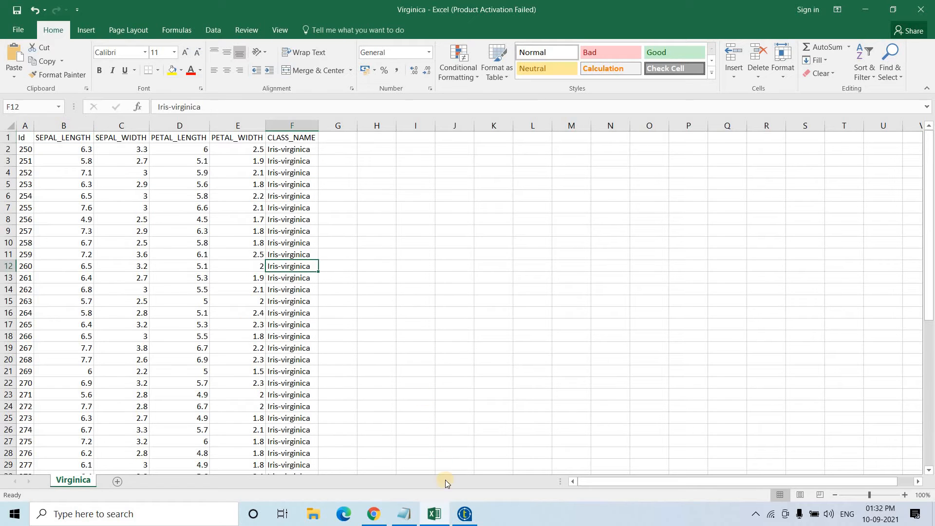
Switch to Talend Open Studio and place a tPrejob component near the upper-left corner of the Ingestion_RDS_demo job canvas.
{"action": "left_click", "coordinate": [461, 507]}
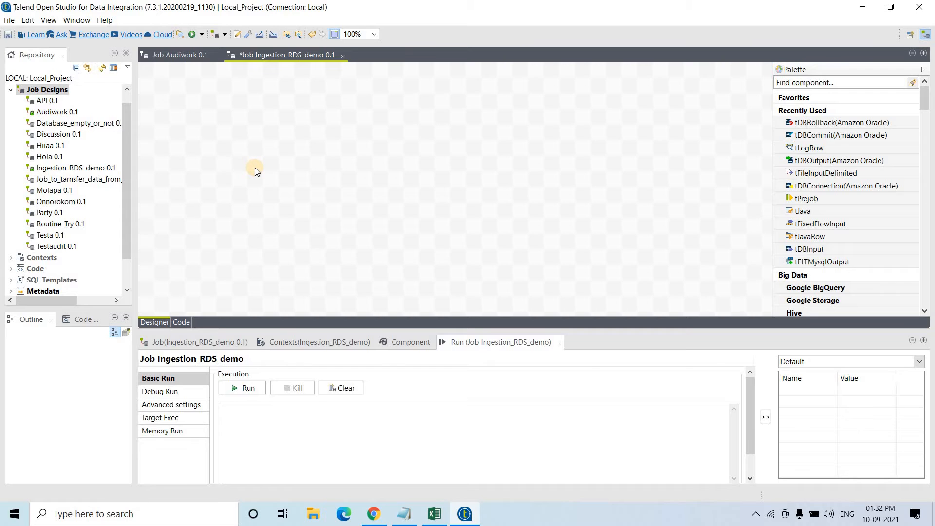
{"action": "type", "text": "tPrejob"}
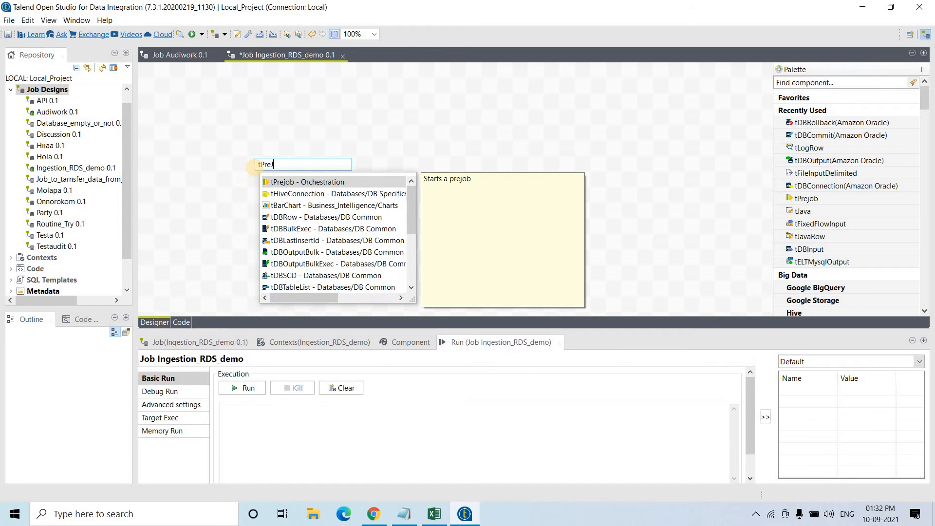
{"action": "key", "text": "Return"}
{"action": "left_click_drag", "start_coordinate": [258, 168], "coordinate": [195, 122]}
Add a tAmazonOracleConnection component to the canvas beside tPrejob_1.
{"action": "left_click", "coordinate": [333, 124]}
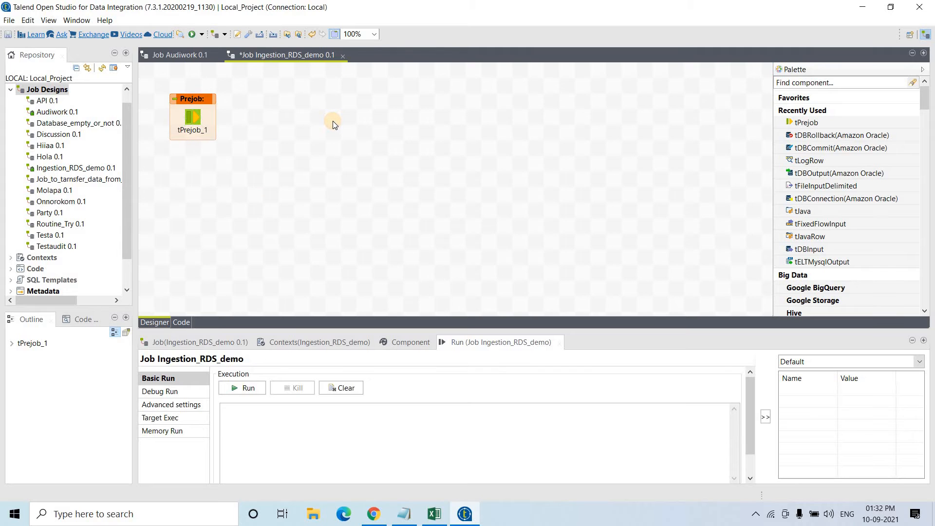
{"action": "type", "text": "tAmazonOracl"}
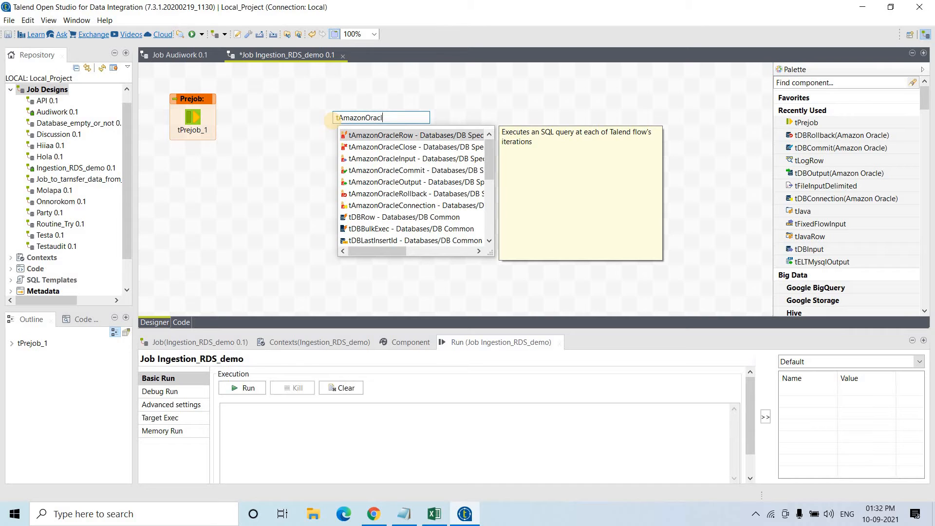
{"action": "key", "text": "Down"}
{"action": "key", "text": "Down"}
{"action": "key", "text": "Down"}
{"action": "key", "text": "Down"}
{"action": "key", "text": "Up"}
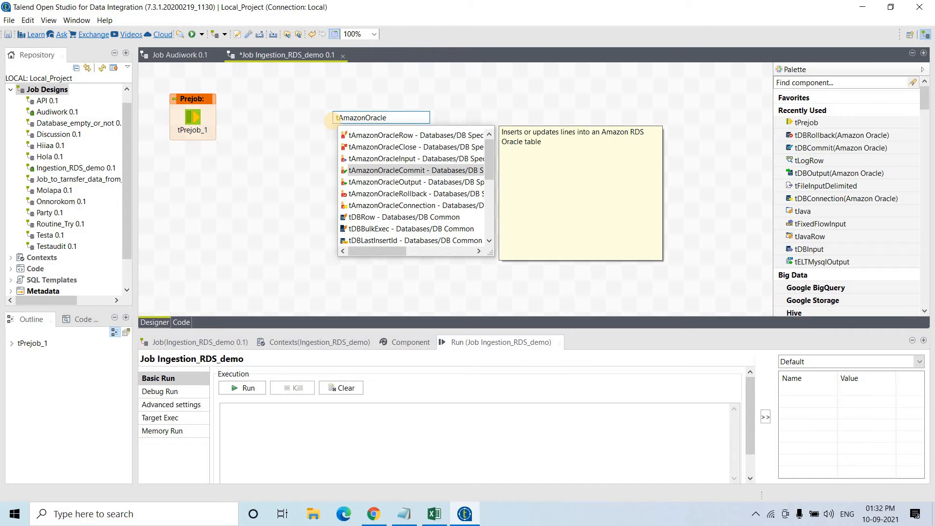
{"action": "key", "text": "Down"}
{"action": "key", "text": "Down"}
{"action": "key", "text": "Down"}
{"action": "key", "text": "Return"}
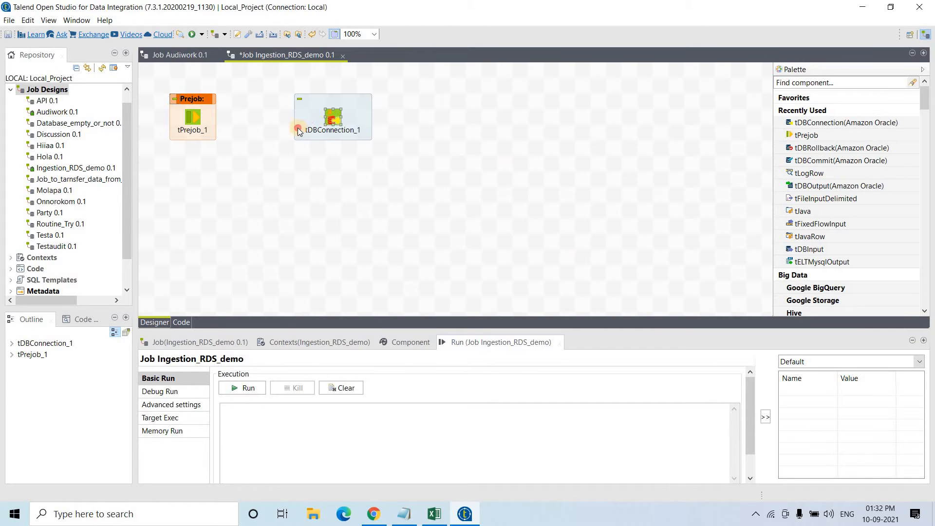
Link tPrejob_1 to tDBConnection_1 with an On Component Ok trigger and show the connection's settings in an enlarged pane.
{"action": "right_click", "coordinate": [194, 118]}
{"action": "left_click", "coordinate": [366, 125]}
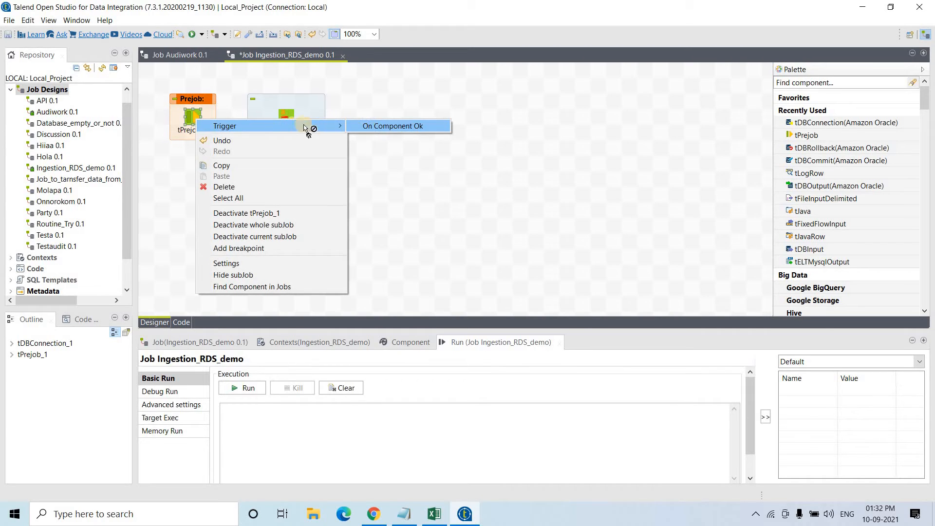
{"action": "left_click", "coordinate": [291, 120]}
{"action": "left_click", "coordinate": [290, 118]}
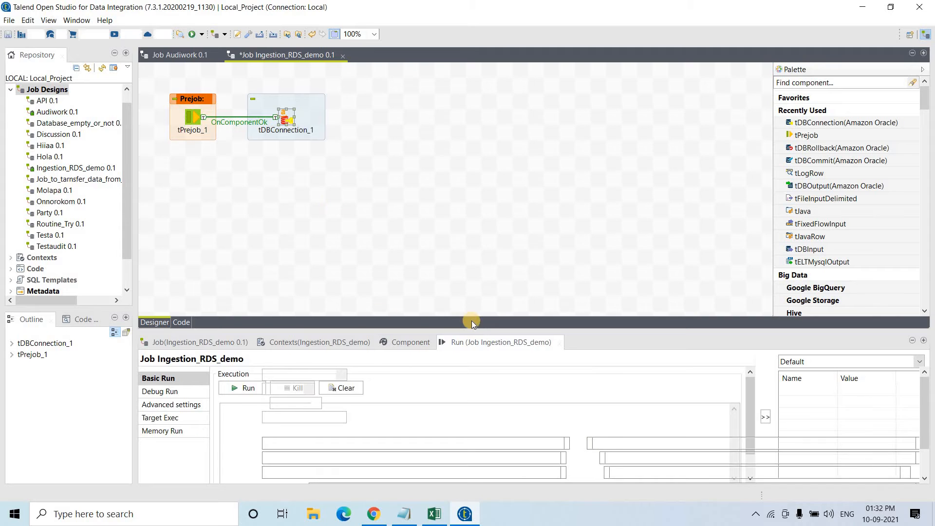
{"action": "left_click_drag", "start_coordinate": [493, 328], "coordinate": [501, 232]}
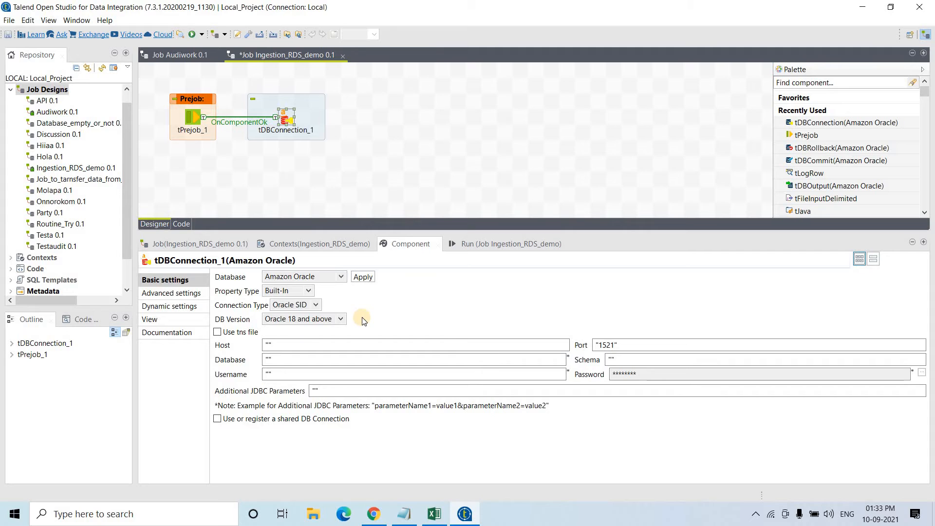
Add a tFileInputDelimited component to the canvas on the far side of the database connection.
{"action": "left_click", "coordinate": [384, 106]}
{"action": "left_click", "coordinate": [418, 127]}
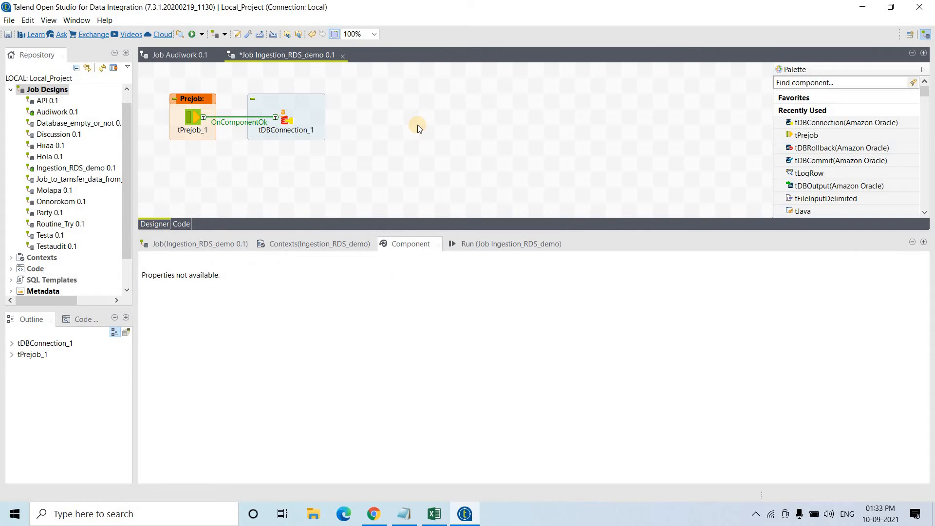
{"action": "type", "text": "tFi"}
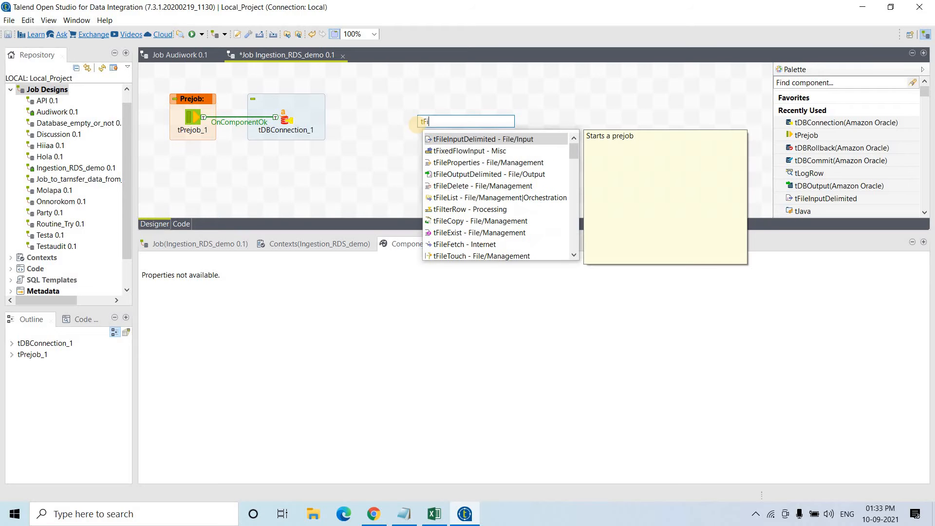
{"action": "type", "text": "leInput"}
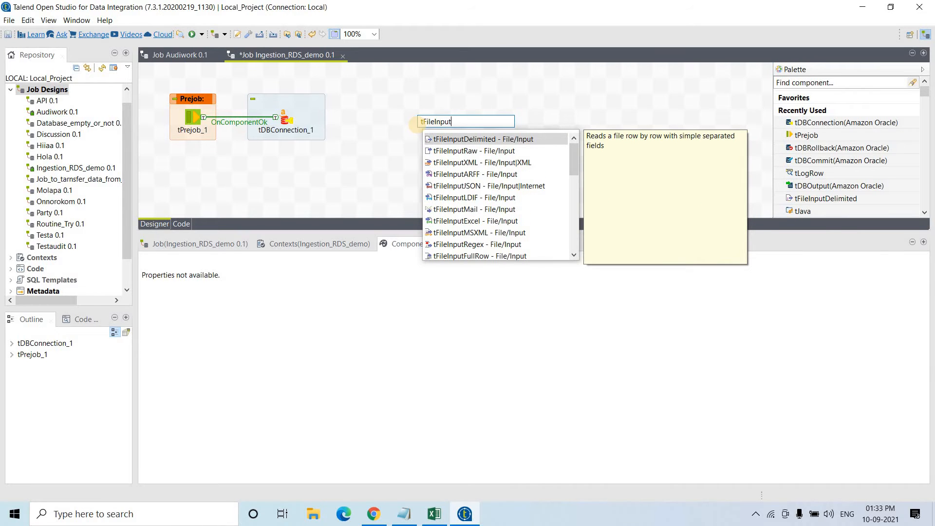
{"action": "type", "text": "De"}
{"action": "key", "text": "Return"}
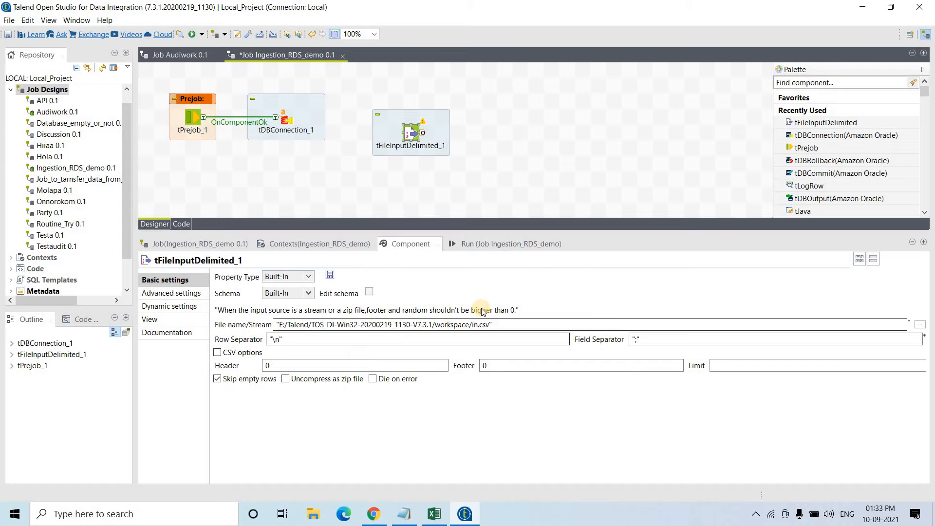
Set the file input's source to Virginica.csv from the Talend folder on the Desktop.
{"action": "left_click", "coordinate": [920, 324]}
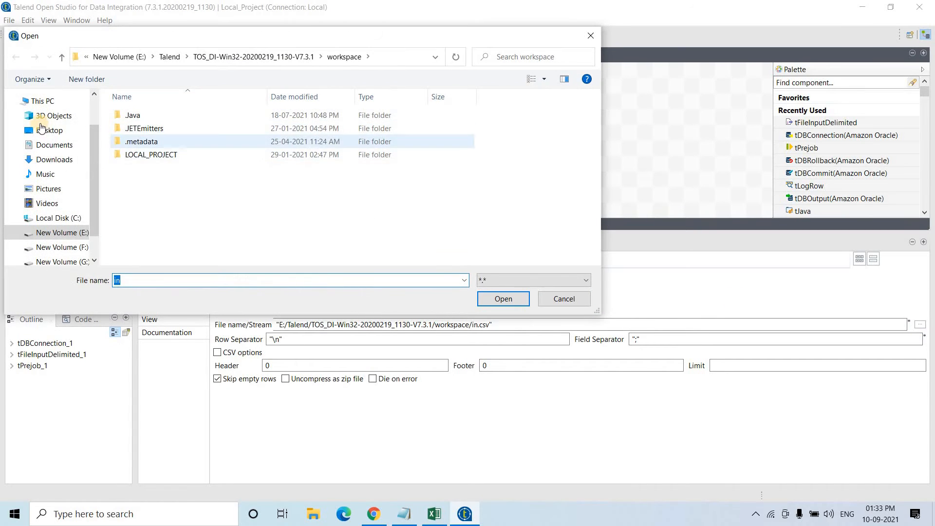
{"action": "left_click", "coordinate": [43, 129]}
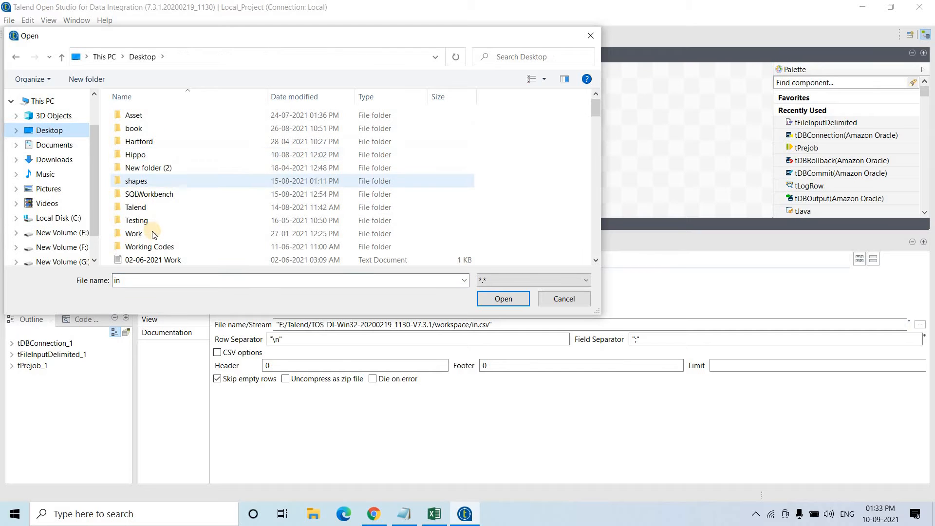
{"action": "double_click", "coordinate": [146, 208]}
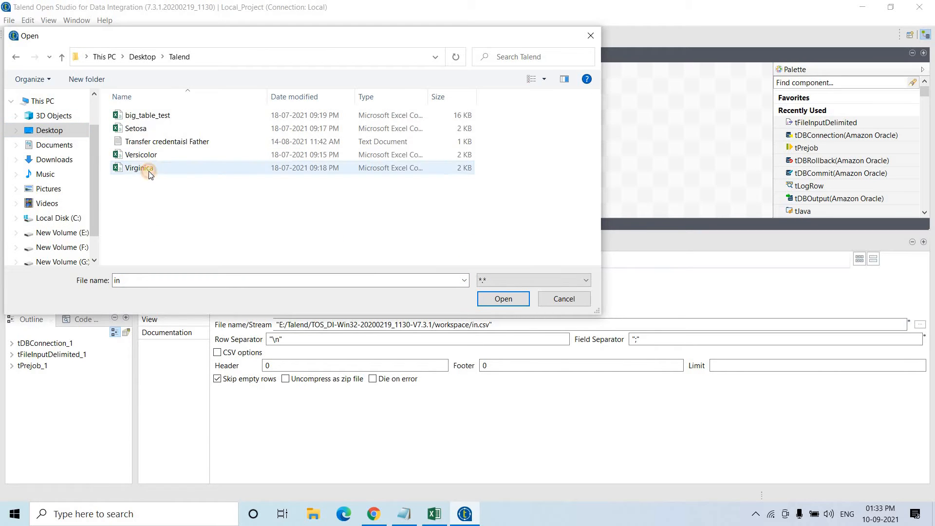
{"action": "left_click", "coordinate": [148, 171]}
{"action": "left_click", "coordinate": [492, 297]}
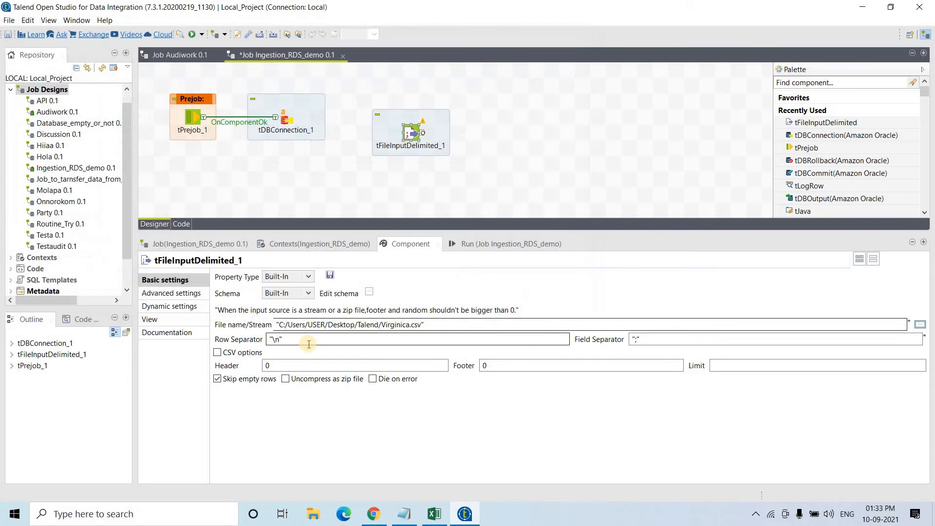
Set the file input's field separator to a comma and its header to 1.
{"action": "left_click", "coordinate": [308, 344]}
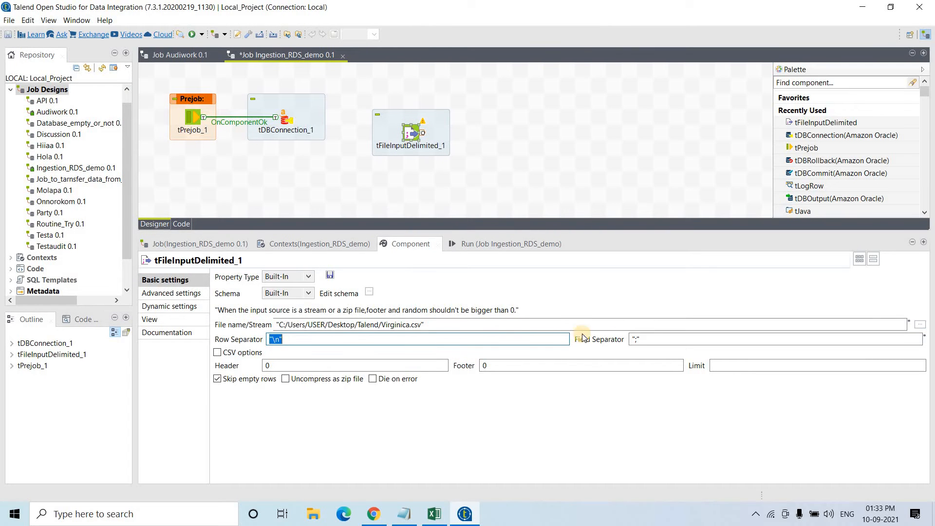
{"action": "left_click", "coordinate": [635, 339]}
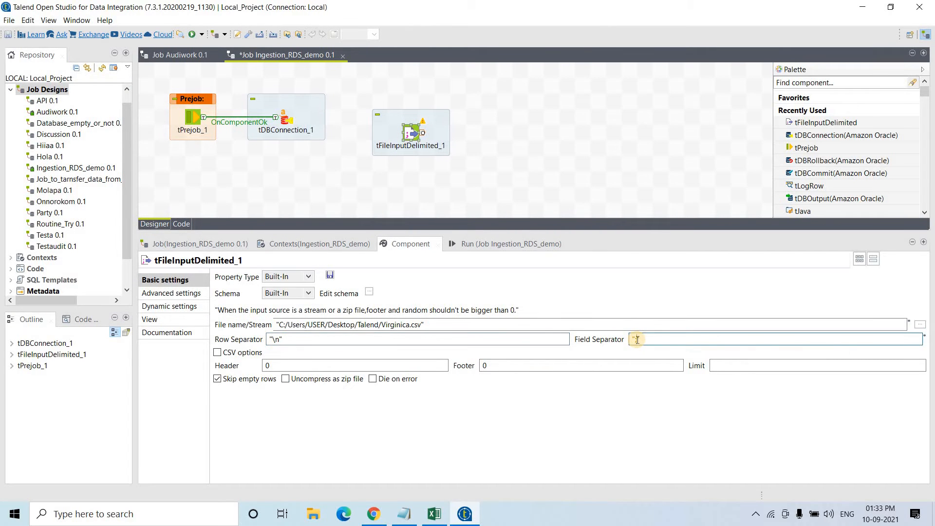
{"action": "key", "text": "BackSpace"}
{"action": "type", "text": ","}
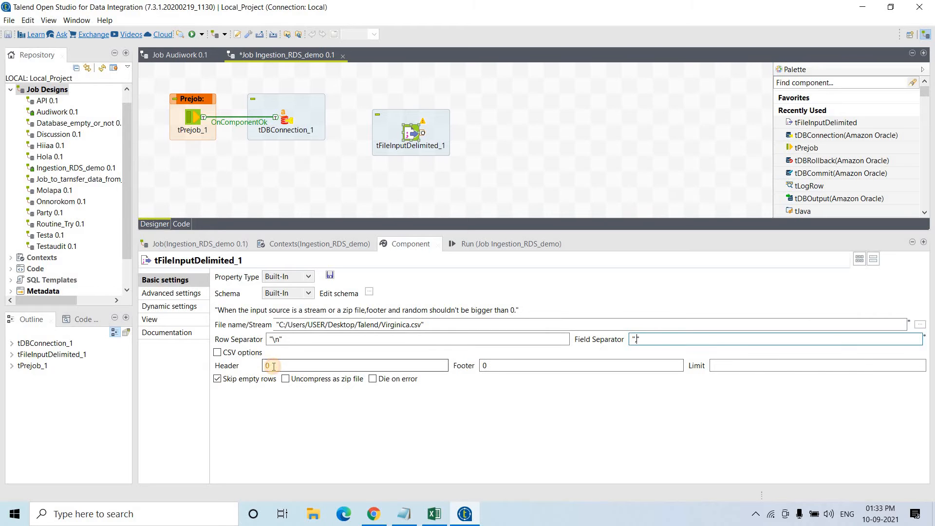
{"action": "left_click", "coordinate": [274, 366]}
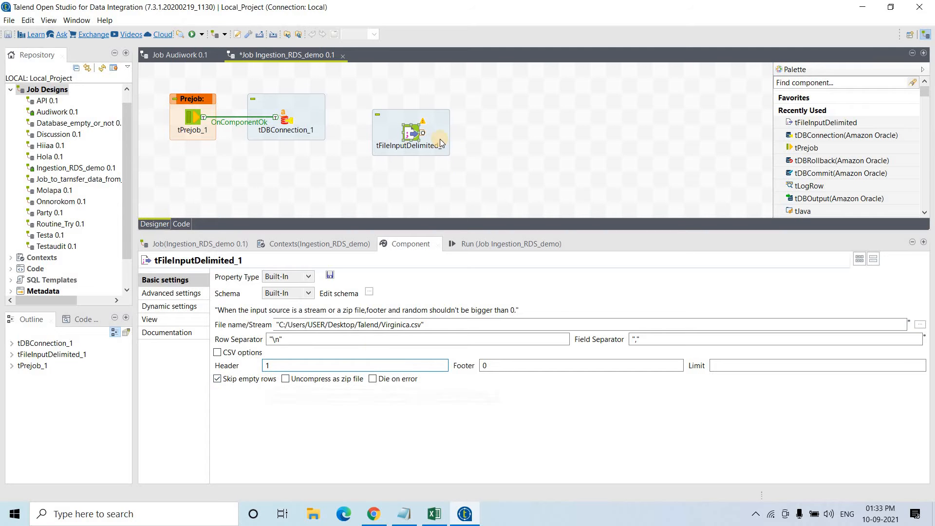
Open the schema of tFileInputDelimited_1 and add five columns to it.
{"action": "left_click", "coordinate": [369, 293]}
{"action": "left_click", "coordinate": [30, 164]}
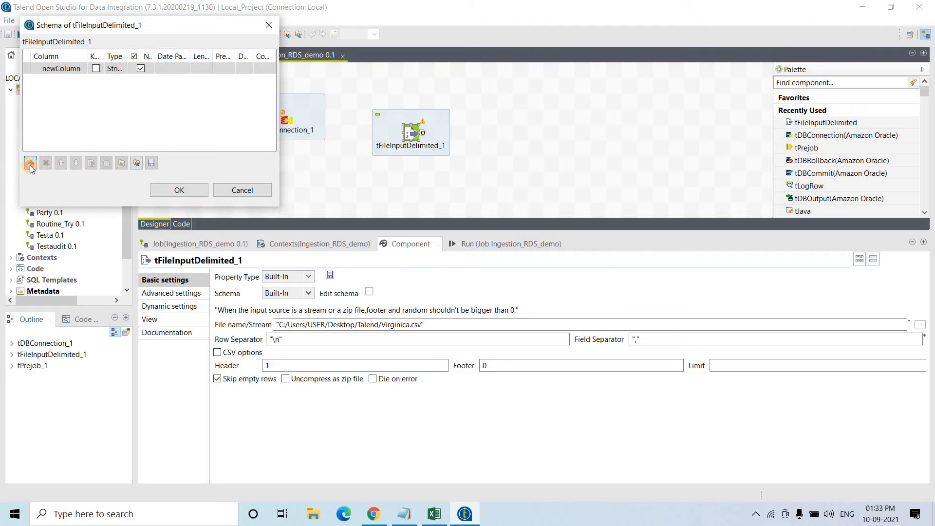
{"action": "left_click", "coordinate": [30, 164]}
{"action": "left_click", "coordinate": [31, 164]}
{"action": "left_click", "coordinate": [30, 163]}
Name the first two schema columns Id and Sepal_length.
{"action": "left_click", "coordinate": [71, 68]}
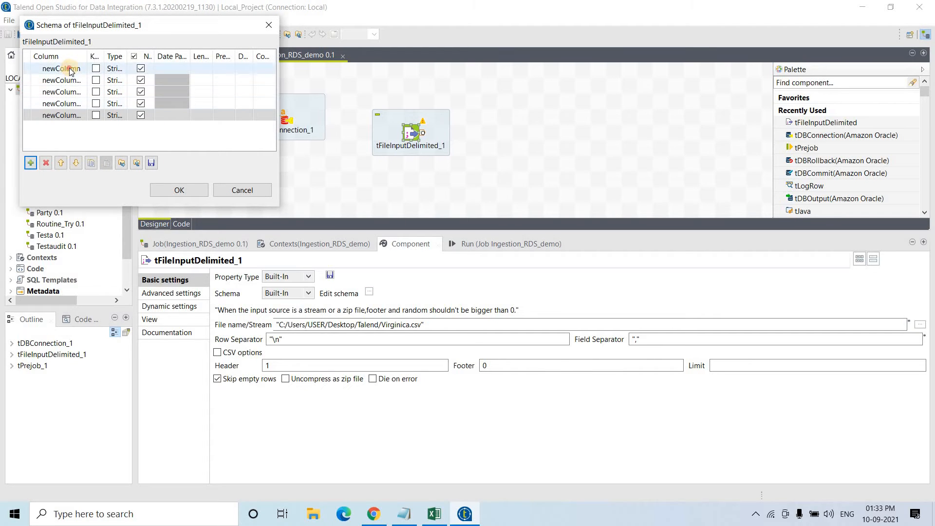
{"action": "left_click", "coordinate": [70, 68]}
{"action": "key", "text": "BackSpace"}
{"action": "type", "text": "Id"}
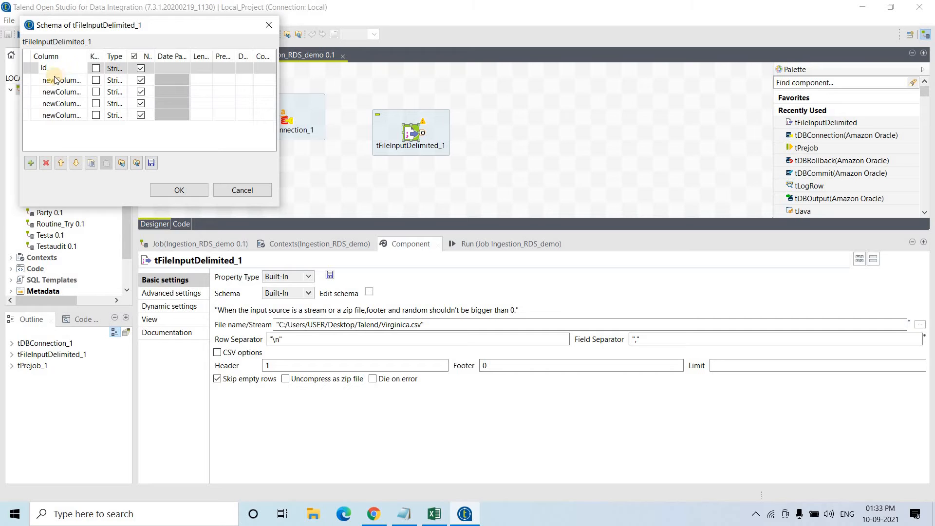
{"action": "left_click", "coordinate": [53, 79]}
{"action": "left_click", "coordinate": [52, 79]}
{"action": "type", "text": "Sepal_length"}
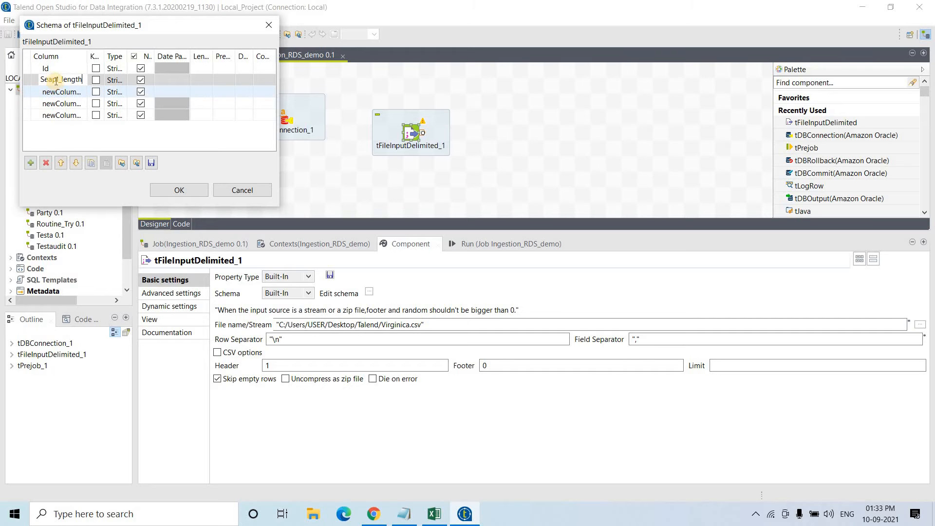
{"action": "left_click", "coordinate": [55, 80]}
{"action": "key", "text": "BackSpace"}
{"action": "key", "text": "BackSpace"}
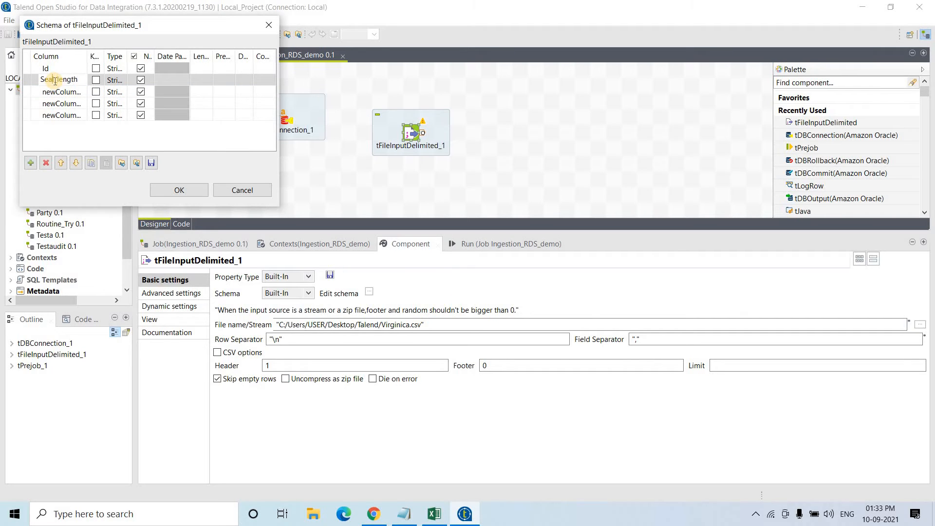
{"action": "type", "text": "pal_"}
Name the remaining three schema columns Sepal_width, Petal_length and Petal_width, in that order.
{"action": "left_click", "coordinate": [67, 97]}
{"action": "left_click", "coordinate": [67, 93]}
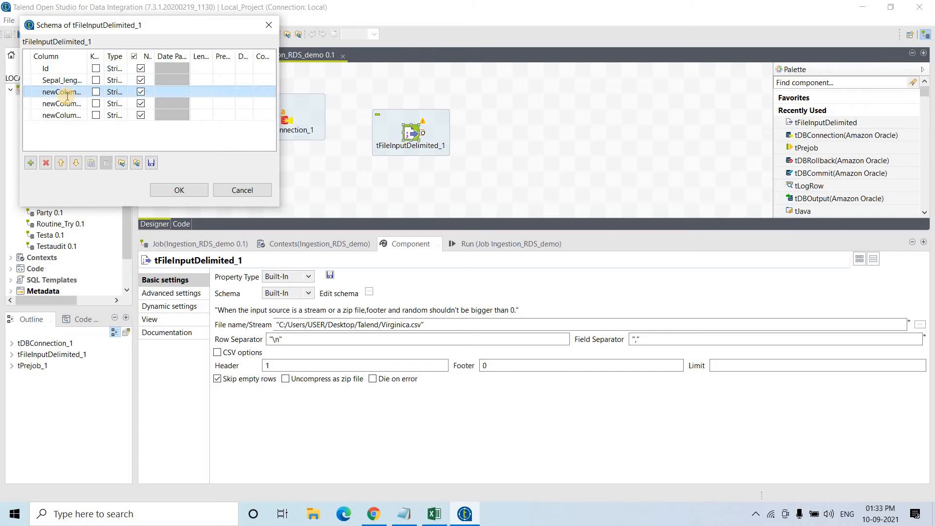
{"action": "left_click", "coordinate": [66, 93]}
{"action": "type", "text": "Sepal_width"}
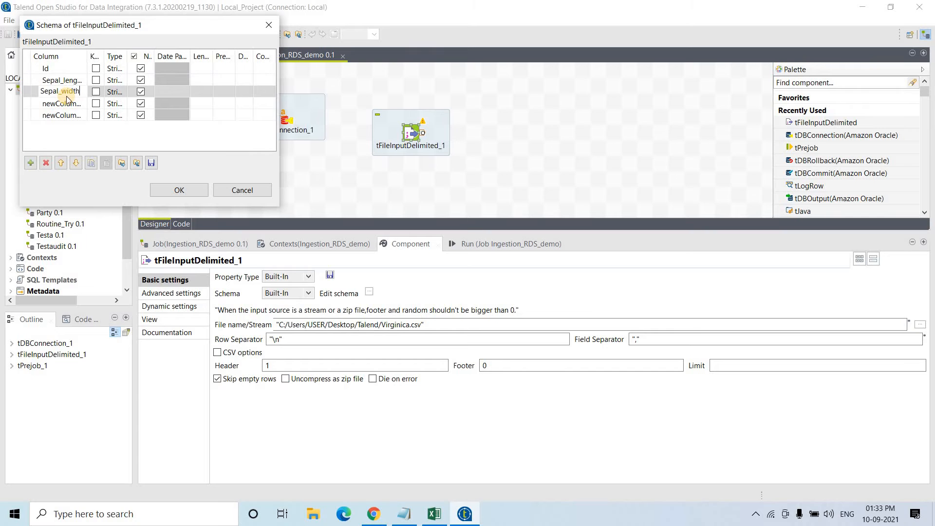
{"action": "key", "text": "Return"}
{"action": "left_click", "coordinate": [65, 105]}
{"action": "left_click", "coordinate": [66, 104]}
{"action": "type", "text": "Peta"}
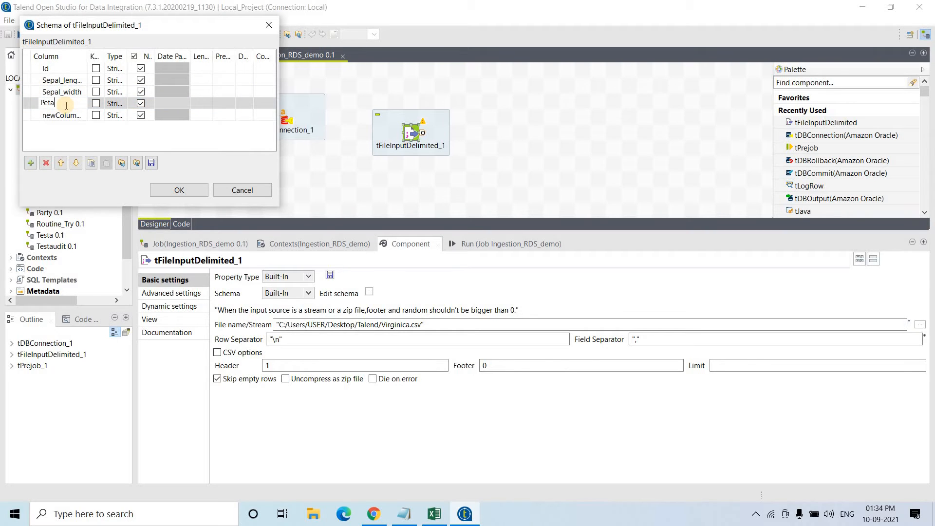
{"action": "type", "text": "l_length"}
{"action": "left_click", "coordinate": [56, 116]}
{"action": "left_click", "coordinate": [56, 116]}
{"action": "type", "text": "P"}
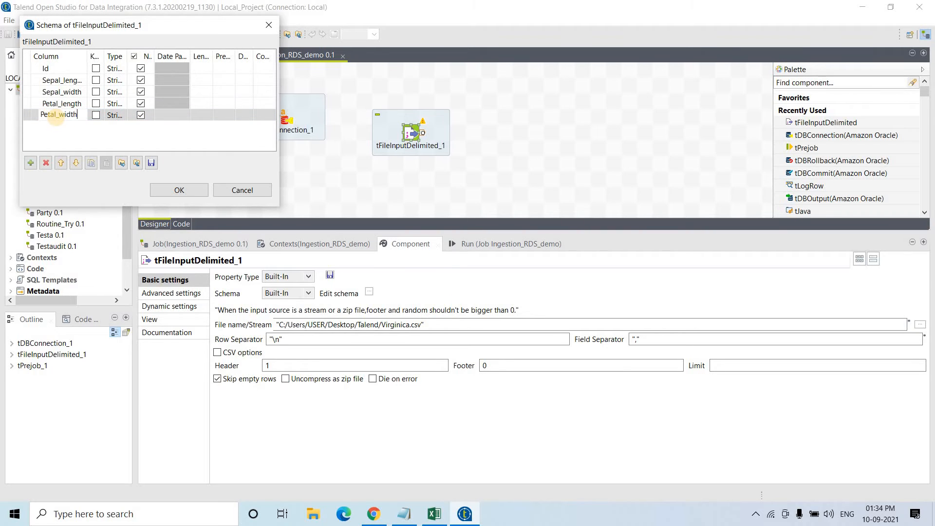
{"action": "type", "text": "etal_width"}
Set the data type of the Id column to Integer.
{"action": "left_click", "coordinate": [138, 69]}
{"action": "left_click", "coordinate": [138, 69]}
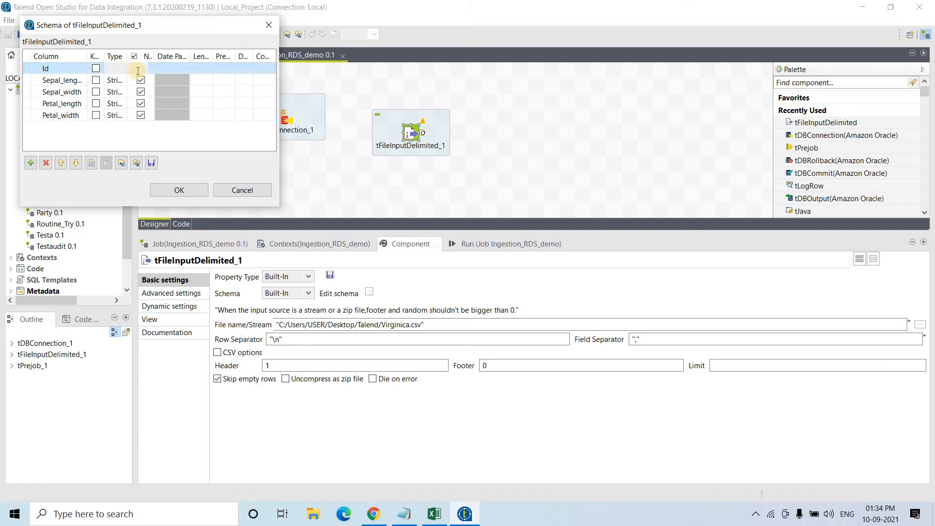
{"action": "left_click", "coordinate": [142, 68]}
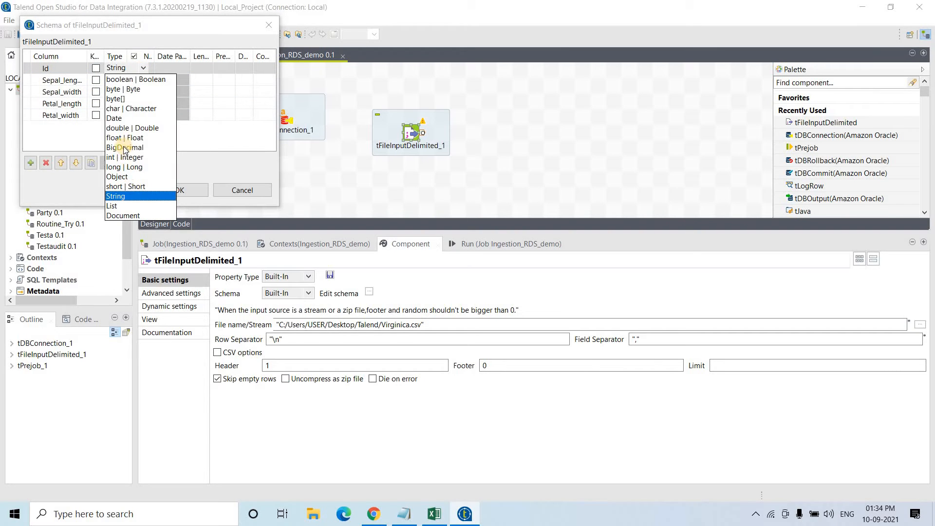
{"action": "left_click", "coordinate": [119, 84]}
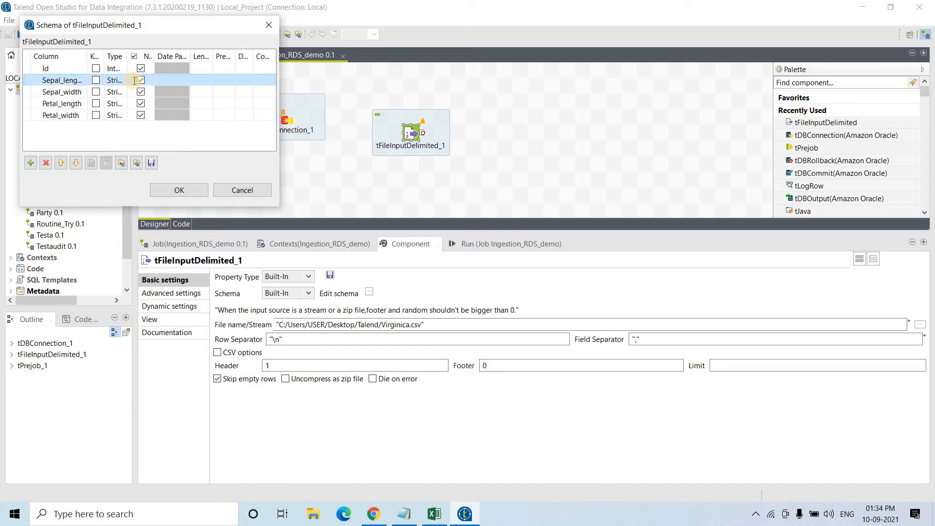
Set the data type of Sepal_length, Sepal_width, Petal_length and Petal_width to Double.
{"action": "left_click", "coordinate": [143, 79]}
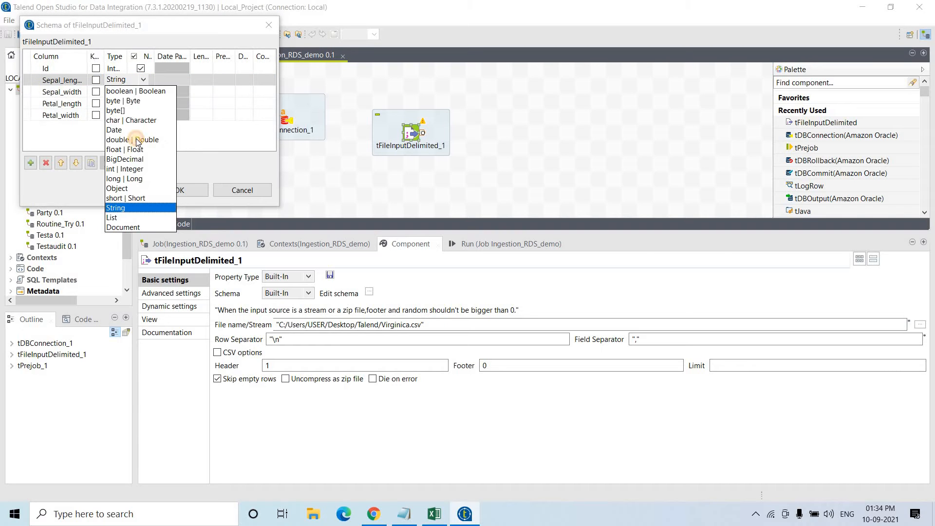
{"action": "left_click", "coordinate": [137, 140]}
{"action": "left_click", "coordinate": [133, 92]}
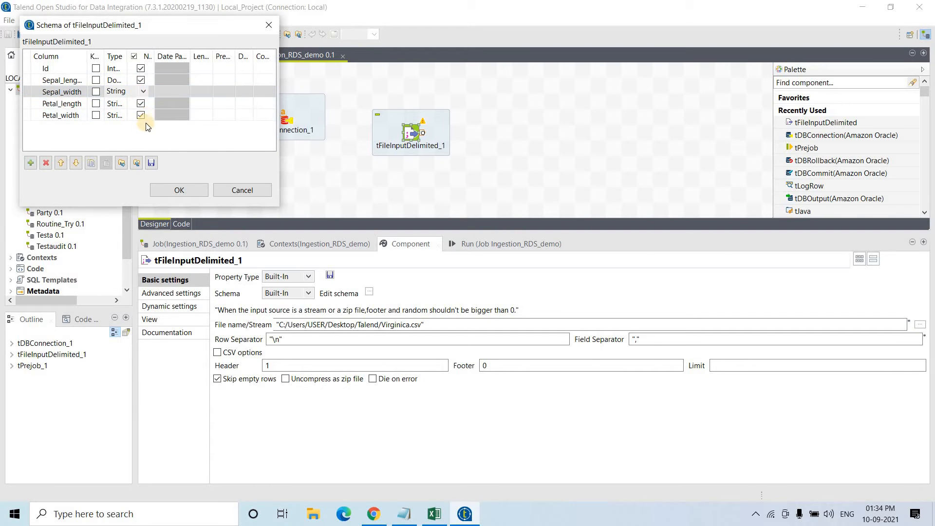
{"action": "left_click", "coordinate": [143, 91]}
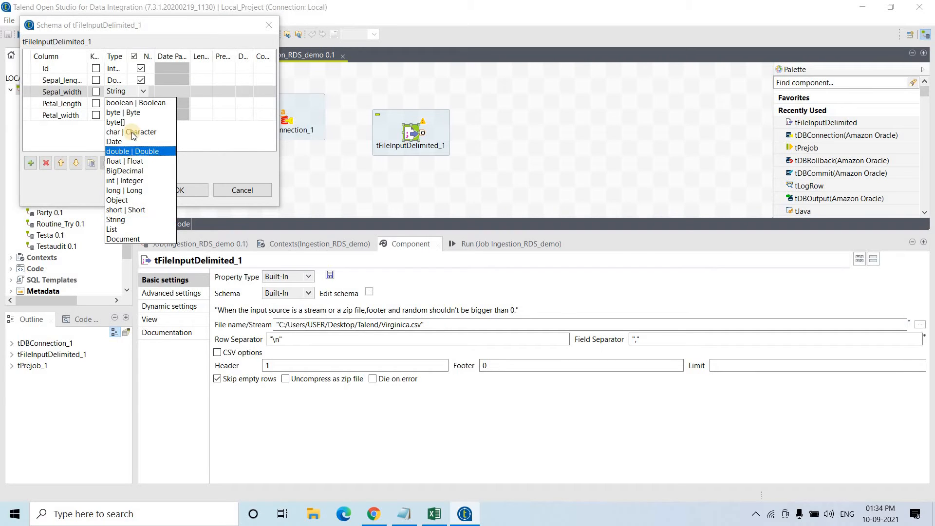
{"action": "left_click", "coordinate": [133, 151]}
{"action": "left_click", "coordinate": [142, 104]}
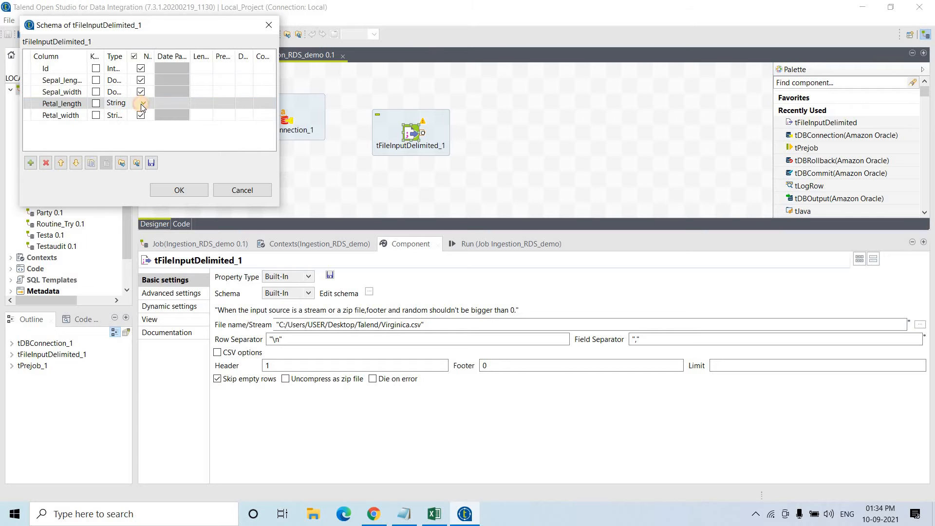
{"action": "left_click", "coordinate": [142, 103]}
{"action": "left_click", "coordinate": [139, 165]}
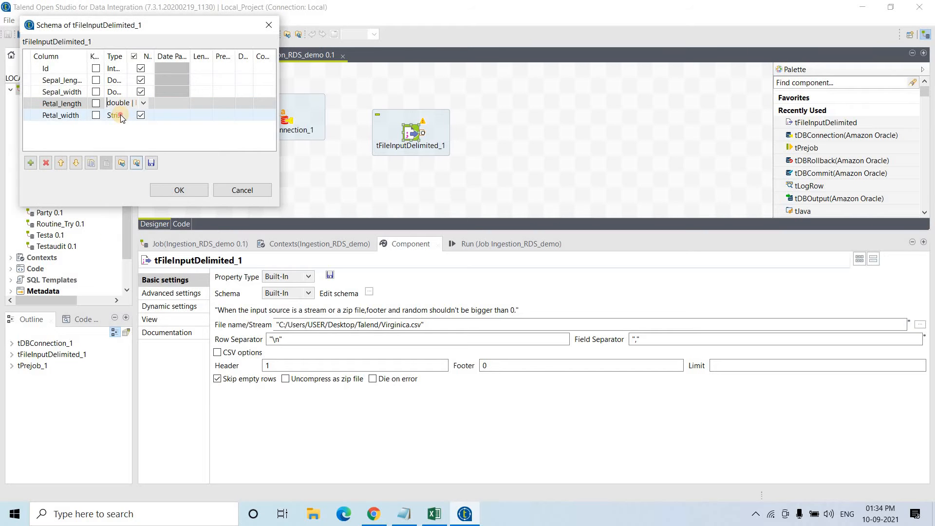
{"action": "left_click", "coordinate": [143, 115]}
{"action": "left_click", "coordinate": [143, 114]}
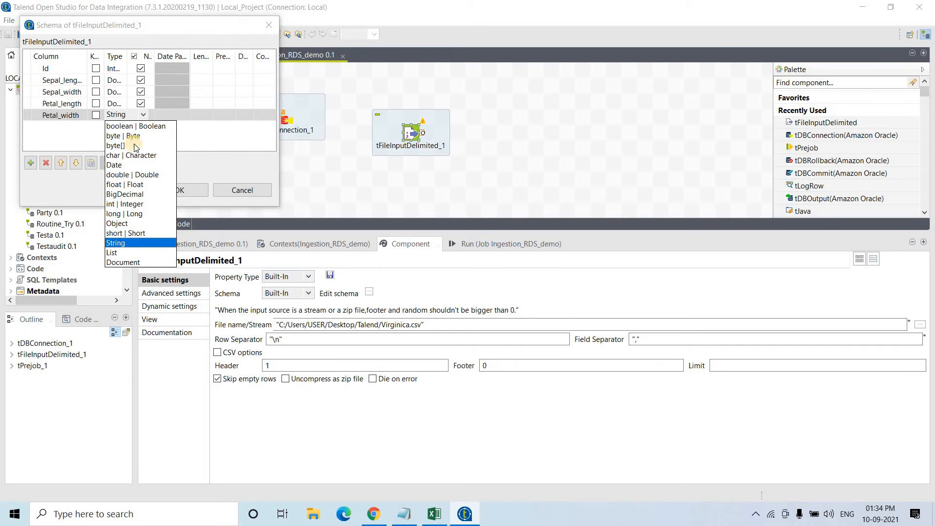
{"action": "left_click", "coordinate": [124, 175]}
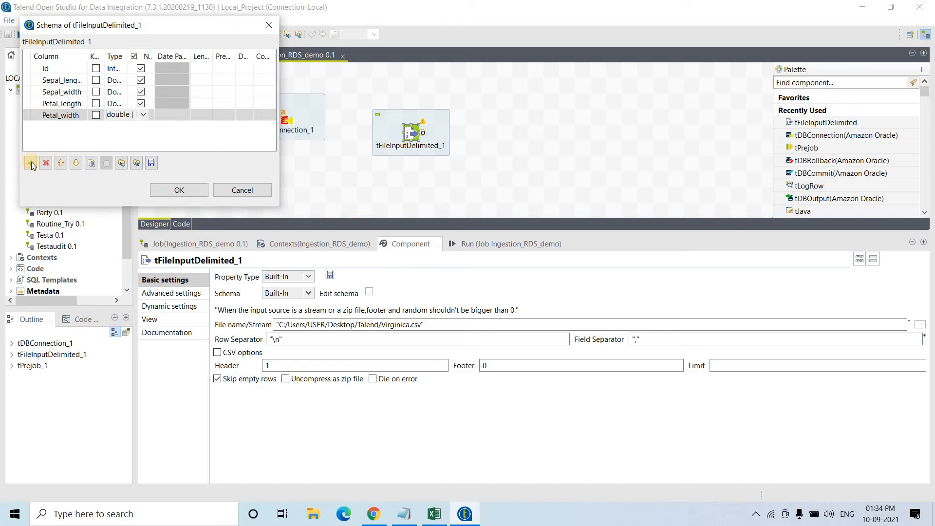
Add a sixth column named Class_Name to the schema and accept the schema.
{"action": "left_click", "coordinate": [31, 163]}
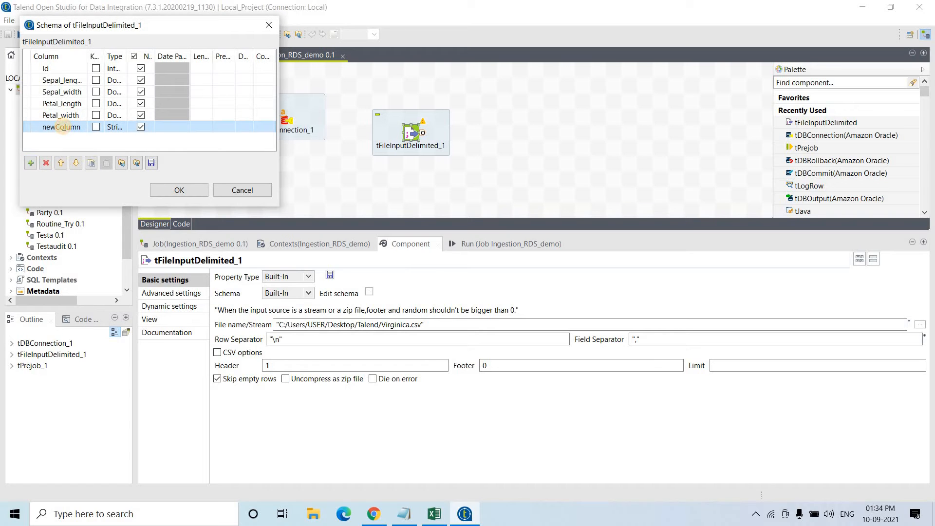
{"action": "left_click", "coordinate": [64, 127]}
{"action": "type", "text": "Class"}
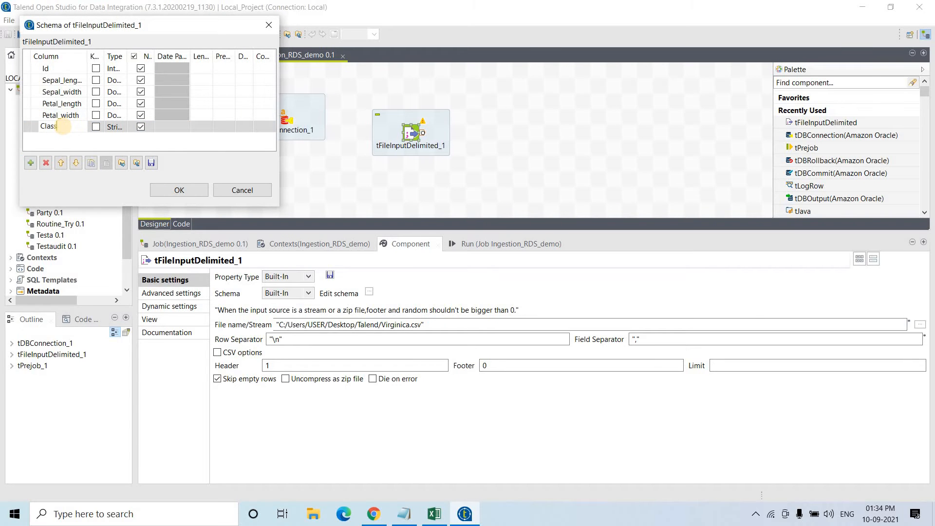
{"action": "type", "text": "_Name"}
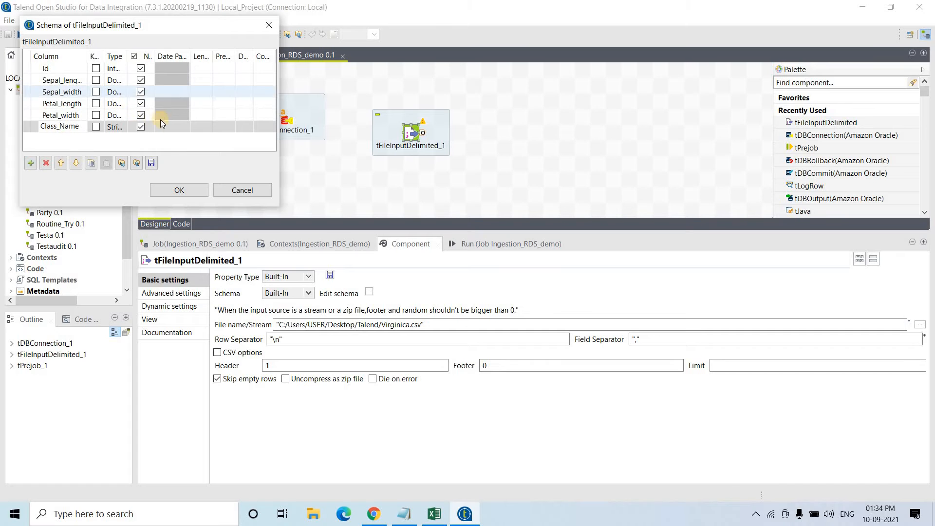
{"action": "left_click", "coordinate": [183, 189]}
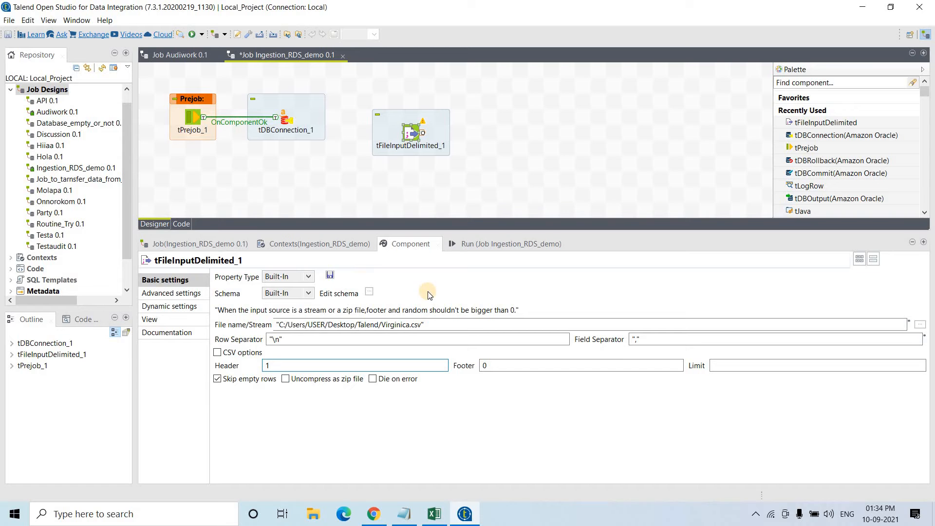
Add a tLogRow component to the canvas beyond tFileInputDelimited_1.
{"action": "left_click", "coordinate": [532, 130]}
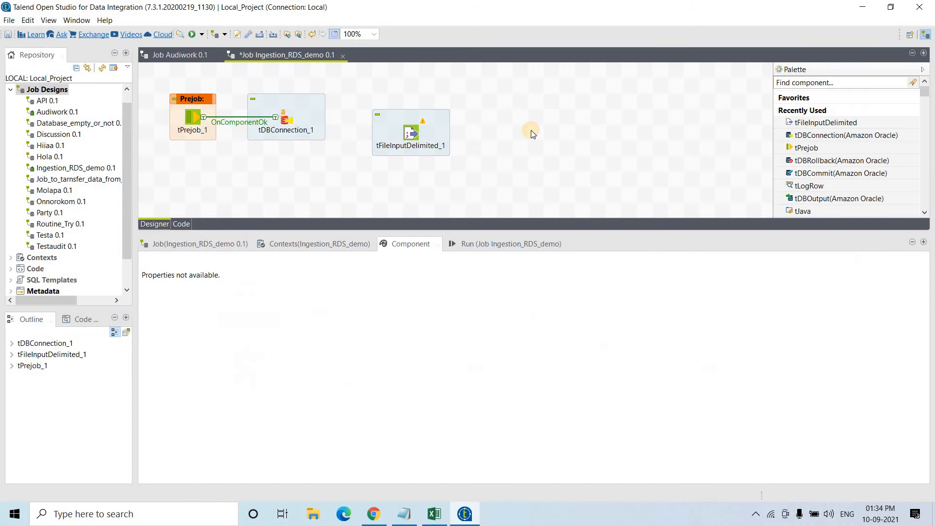
{"action": "type", "text": "tLog"}
{"action": "key", "text": "Return"}
Connect tFileInputDelimited_1 to tLogRow_1 with a Main row and set tLogRow_1 to Table mode.
{"action": "right_click", "coordinate": [410, 136]}
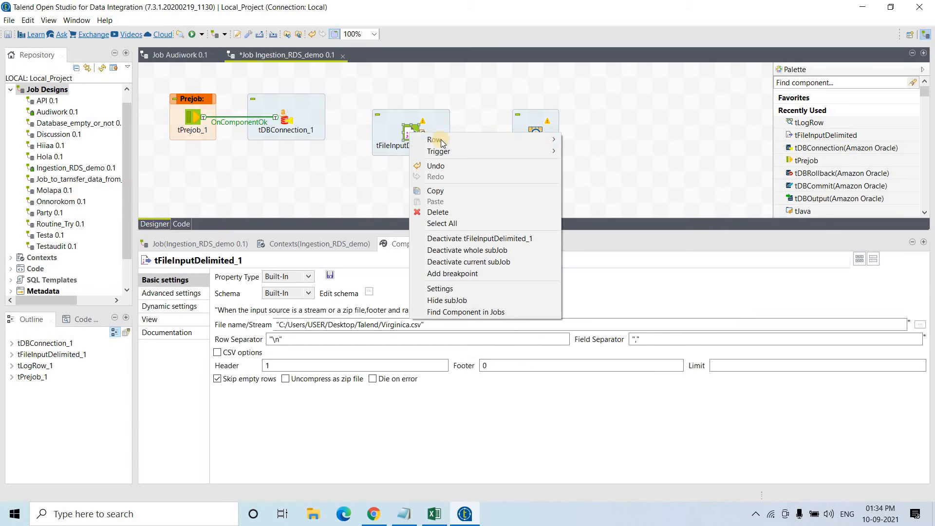
{"action": "mouse_move", "coordinate": [541, 140]}
{"action": "left_click", "coordinate": [581, 140]}
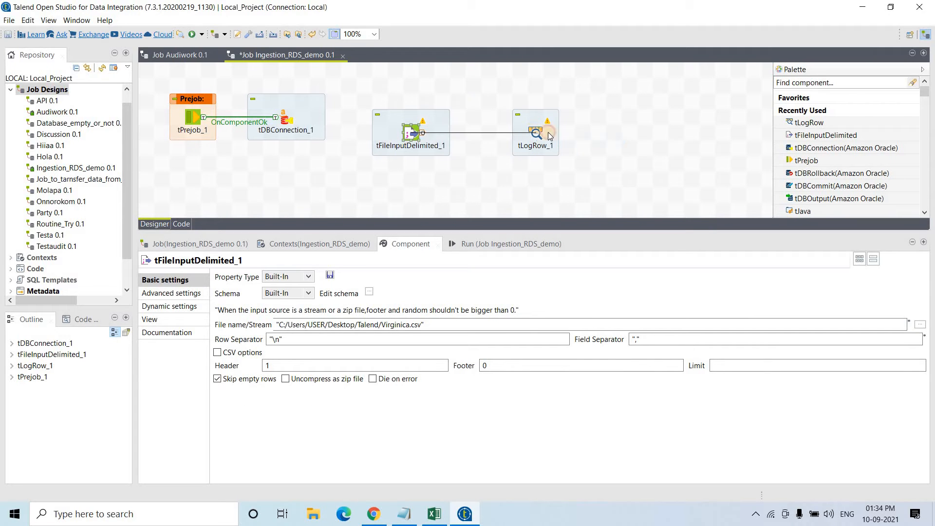
{"action": "left_click", "coordinate": [537, 133]}
{"action": "left_click", "coordinate": [634, 135]}
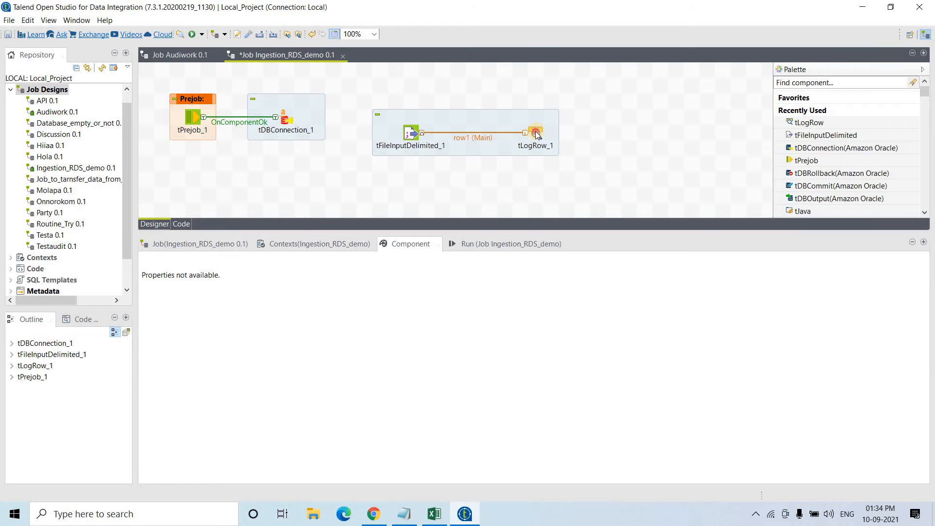
{"action": "left_click", "coordinate": [536, 135]}
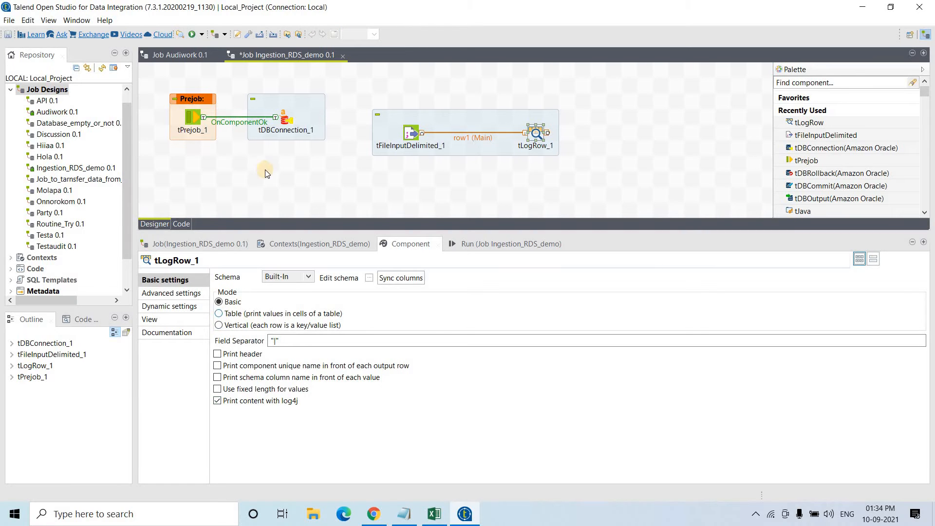
Deactivate tDBConnection_1 and run the job to check the logged rows from the start of the output.
{"action": "right_click", "coordinate": [284, 122]}
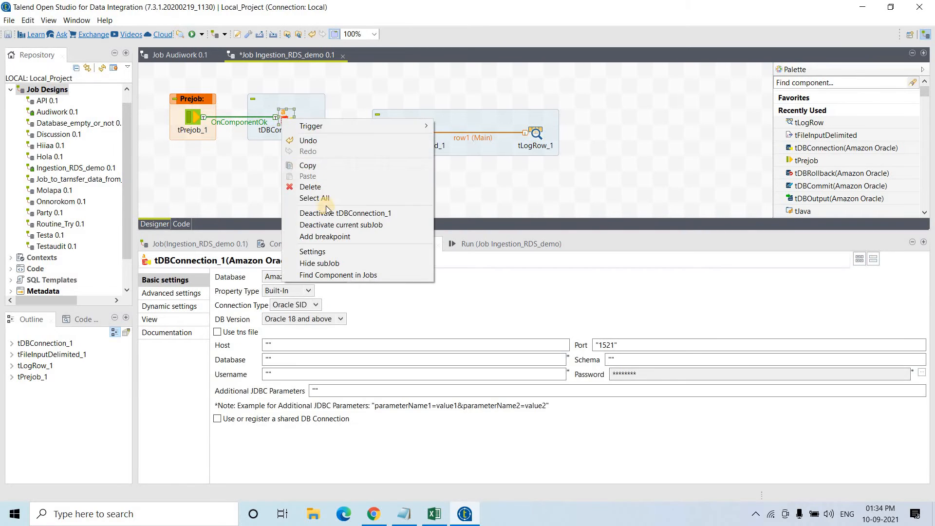
{"action": "left_click", "coordinate": [330, 214]}
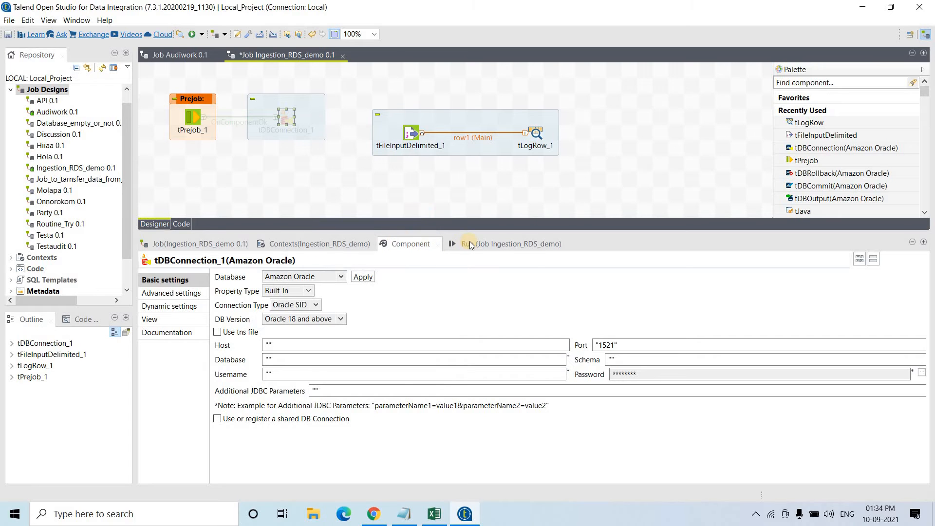
{"action": "left_click", "coordinate": [468, 244]}
{"action": "left_click", "coordinate": [235, 288]}
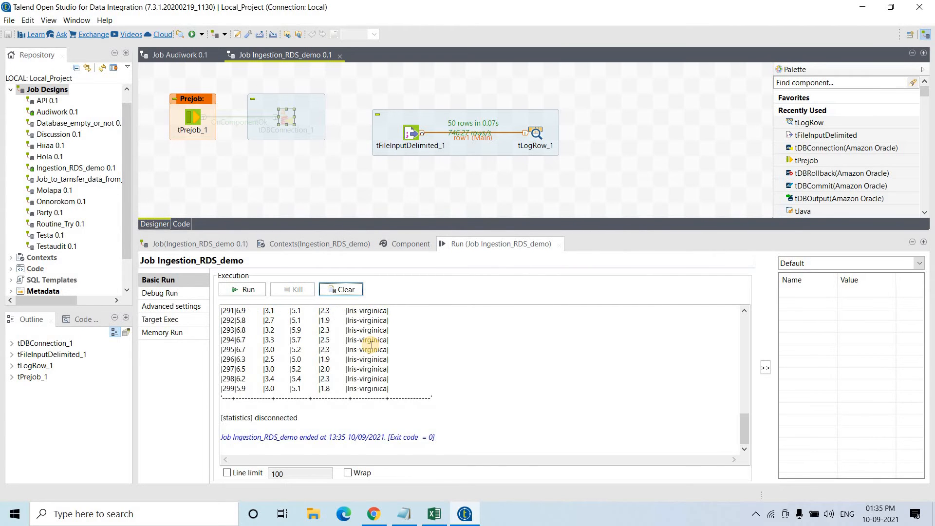
{"action": "scroll", "coordinate": [371, 344], "scroll_direction": "up", "scroll_amount": 15}
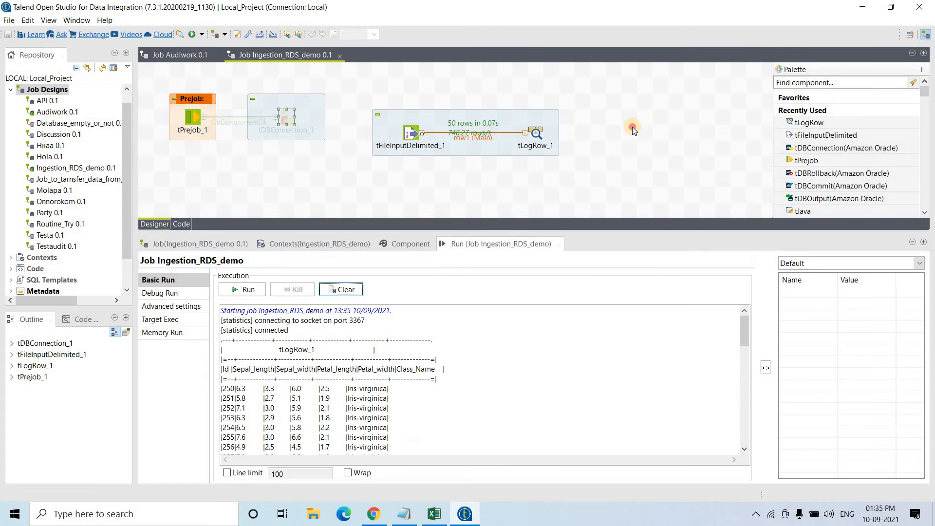
Add a tAmazonOracleOutput component to the canvas beyond tLogRow_1.
{"action": "left_click", "coordinate": [632, 130]}
{"action": "type", "text": "t"}
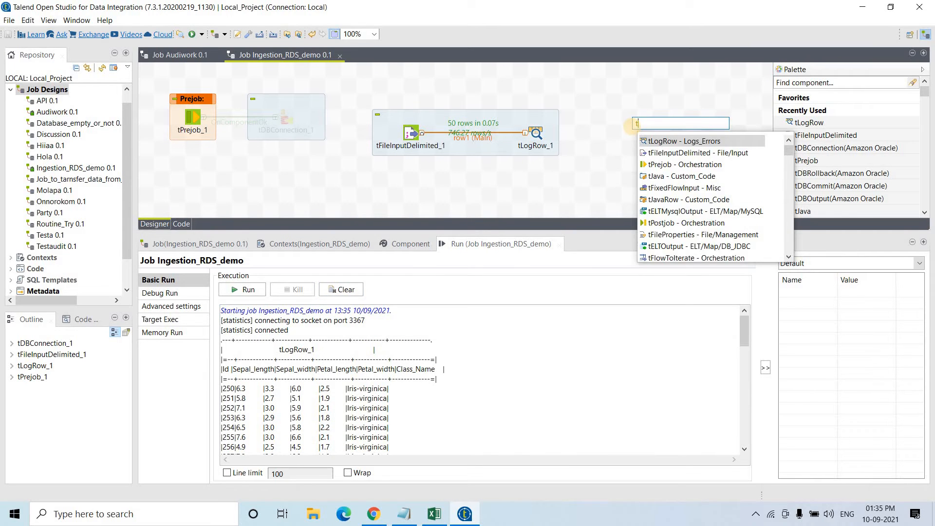
{"action": "type", "text": "AmazonOr"}
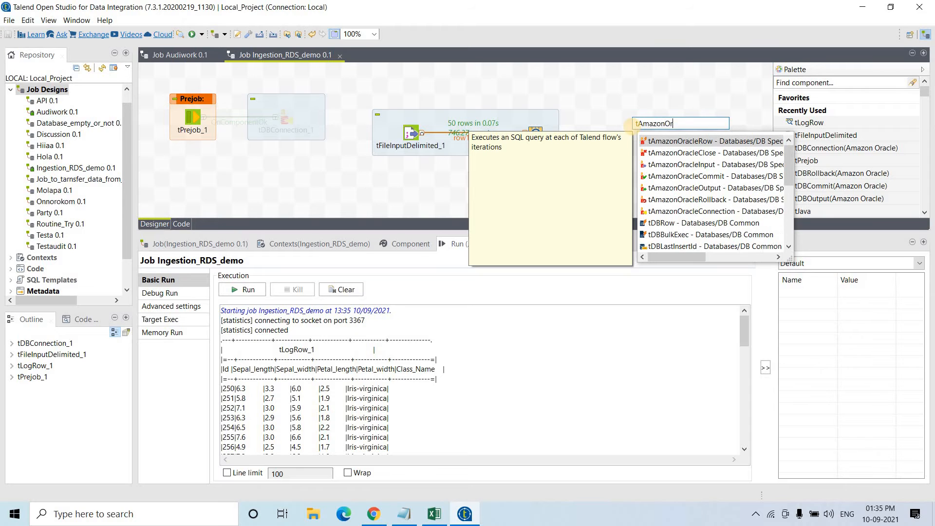
{"action": "type", "text": "acleO"}
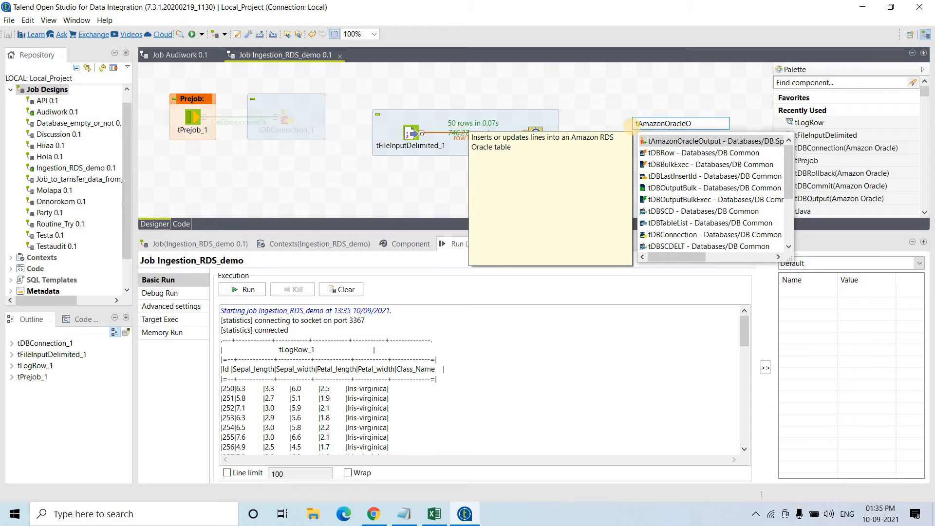
{"action": "key", "text": "Return"}
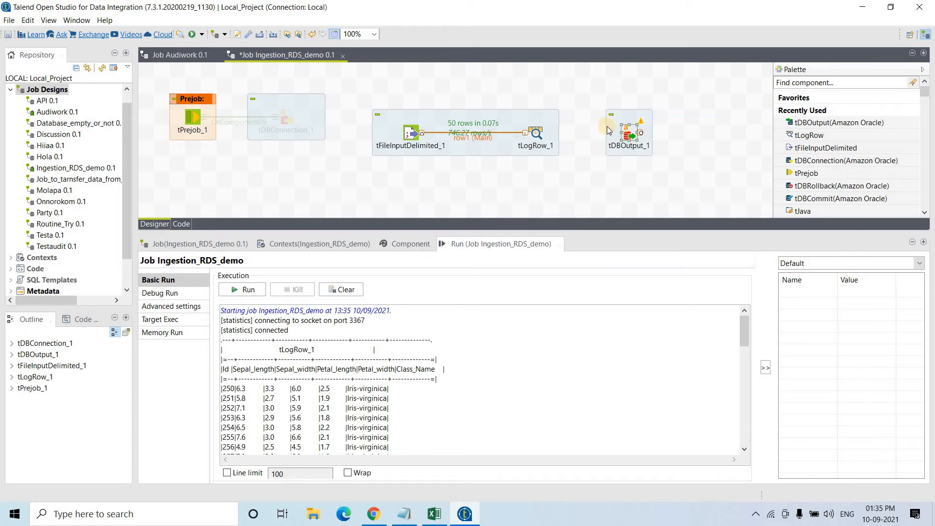
Connect tLogRow_1 to tDBOutput_1 with a Main row.
{"action": "right_click", "coordinate": [534, 131]}
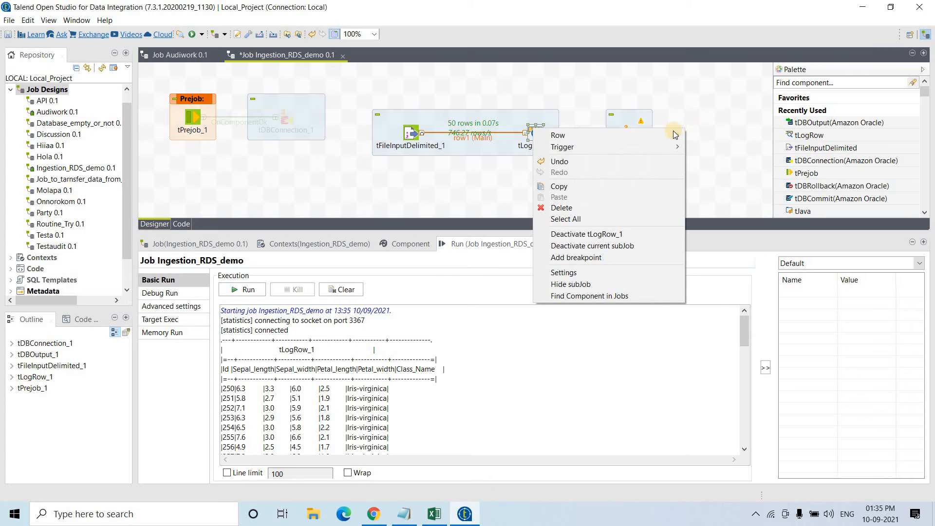
{"action": "left_click", "coordinate": [694, 135]}
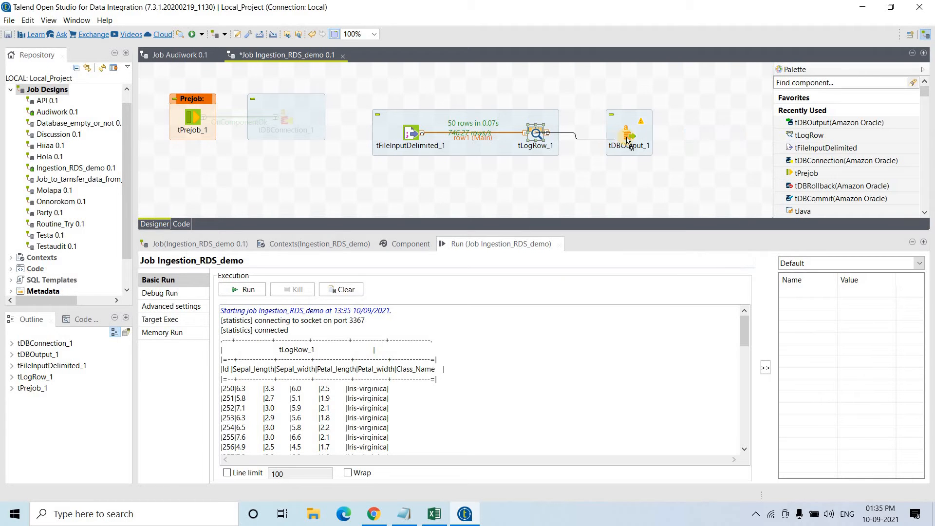
{"action": "left_click", "coordinate": [627, 139]}
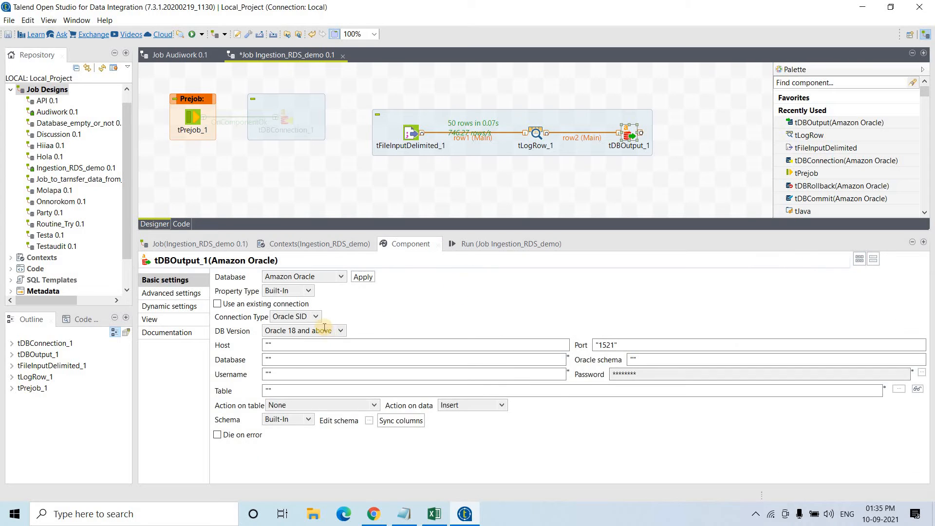
Reactivate the tDBConnection_1 subjob and make tDBOutput_1 use tDBConnection_1 as its existing connection.
{"action": "left_click", "coordinate": [217, 303]}
{"action": "left_click", "coordinate": [392, 290]}
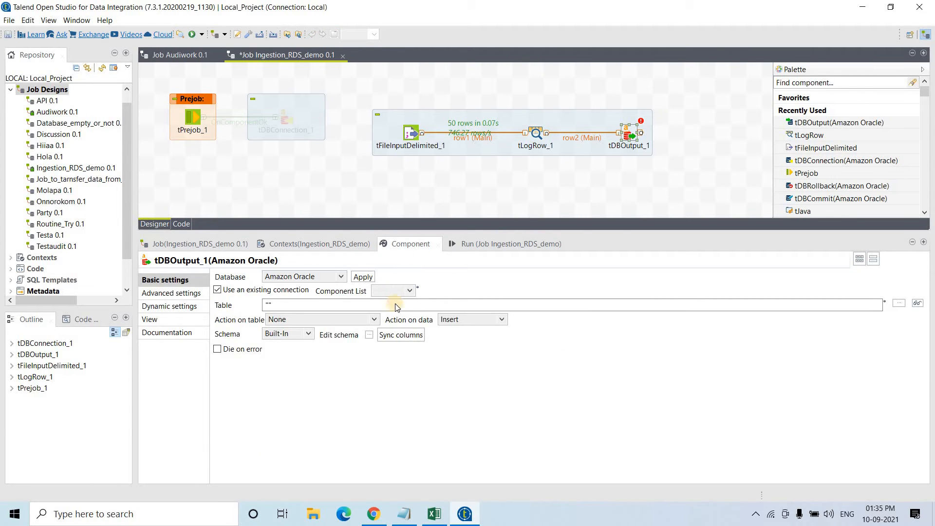
{"action": "right_click", "coordinate": [285, 118]}
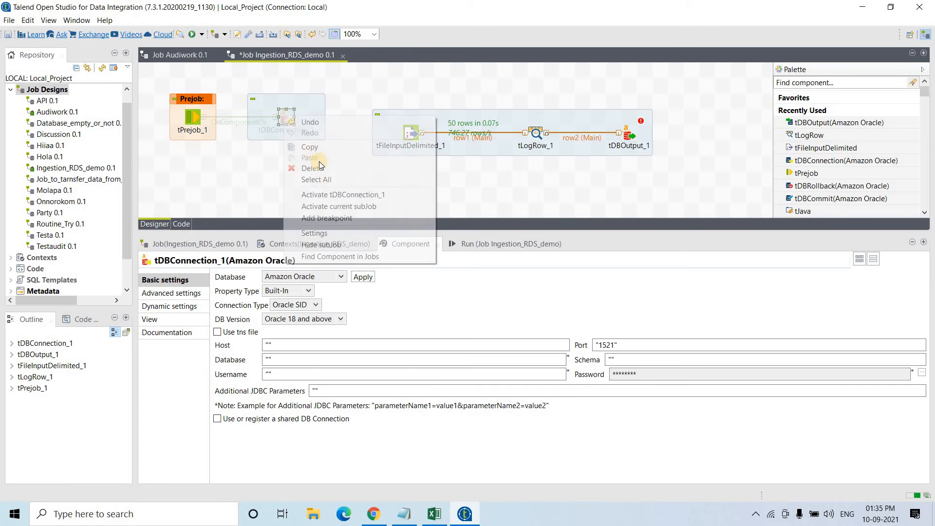
{"action": "left_click", "coordinate": [334, 206]}
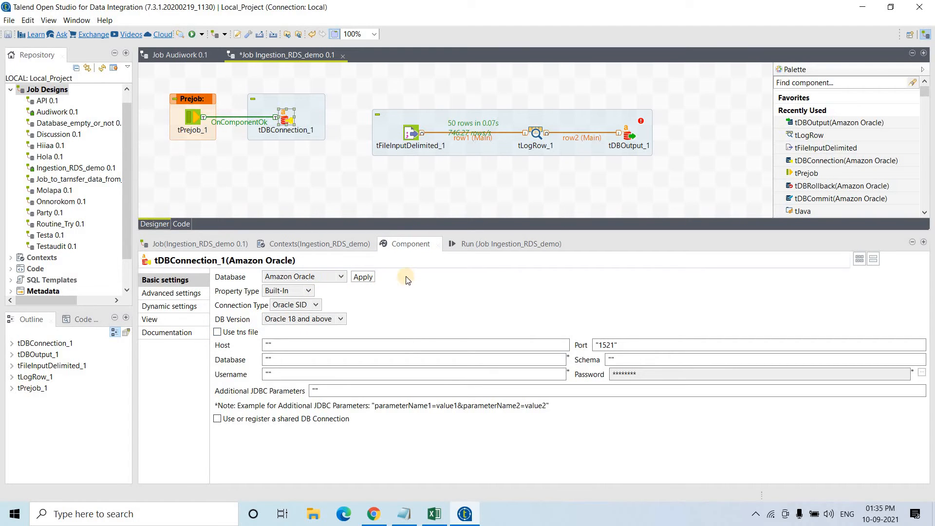
{"action": "left_click", "coordinate": [626, 135]}
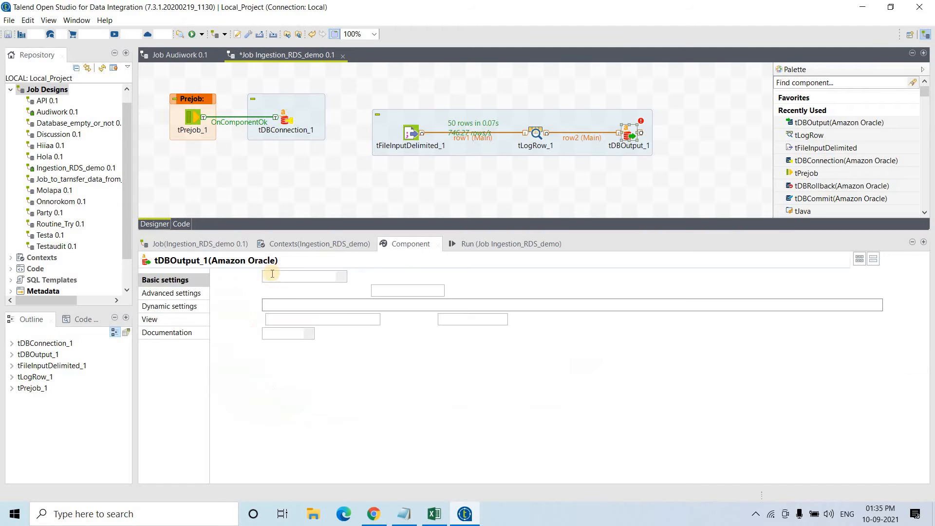
{"action": "left_click", "coordinate": [412, 295]}
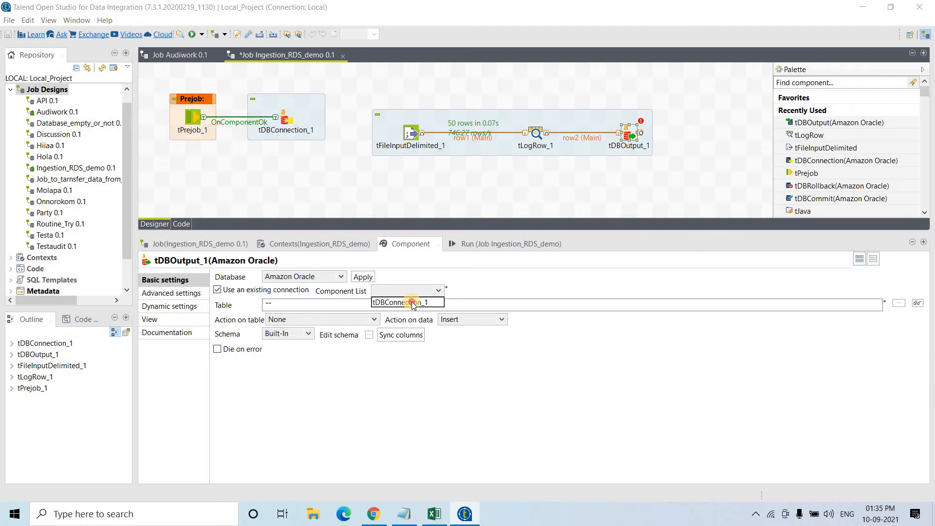
{"action": "left_click", "coordinate": [407, 299]}
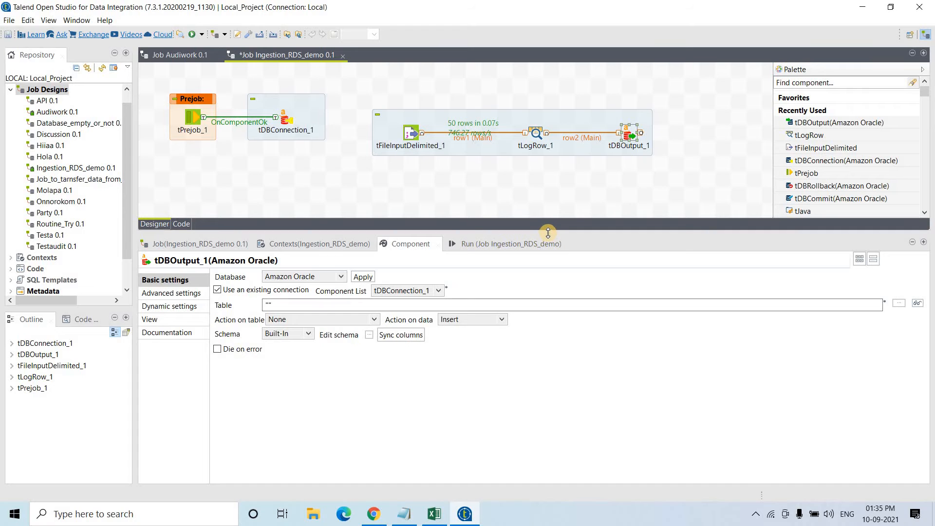
Enlarge the design canvas and place a tAmazonOracleCommit component below tLogRow_1.
{"action": "left_click_drag", "start_coordinate": [548, 234], "coordinate": [539, 330]}
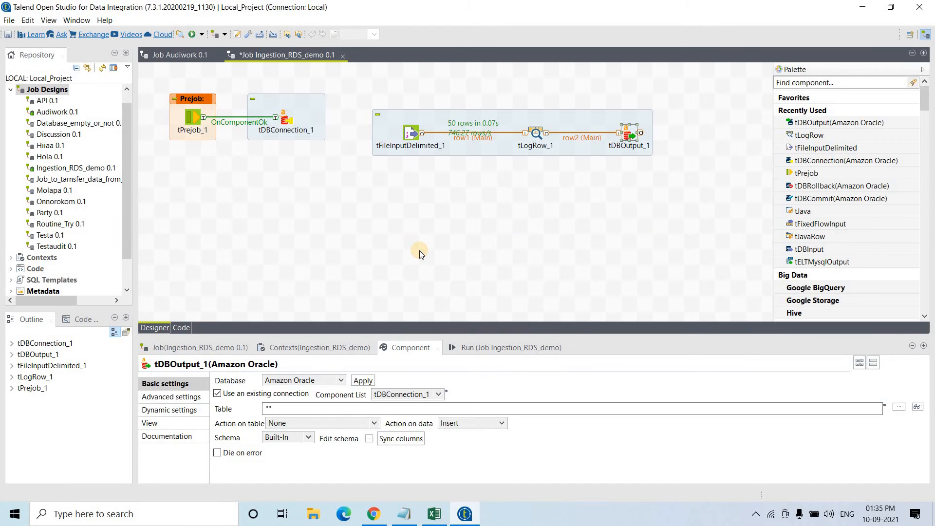
{"action": "left_click", "coordinate": [419, 250]}
{"action": "type", "text": "tM"}
{"action": "key", "text": "BackSpace"}
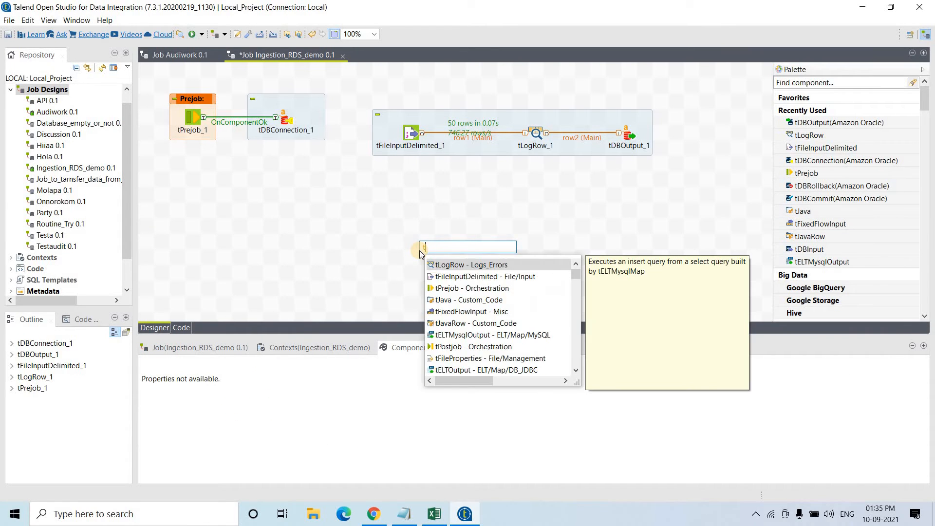
{"action": "type", "text": "Amaz"}
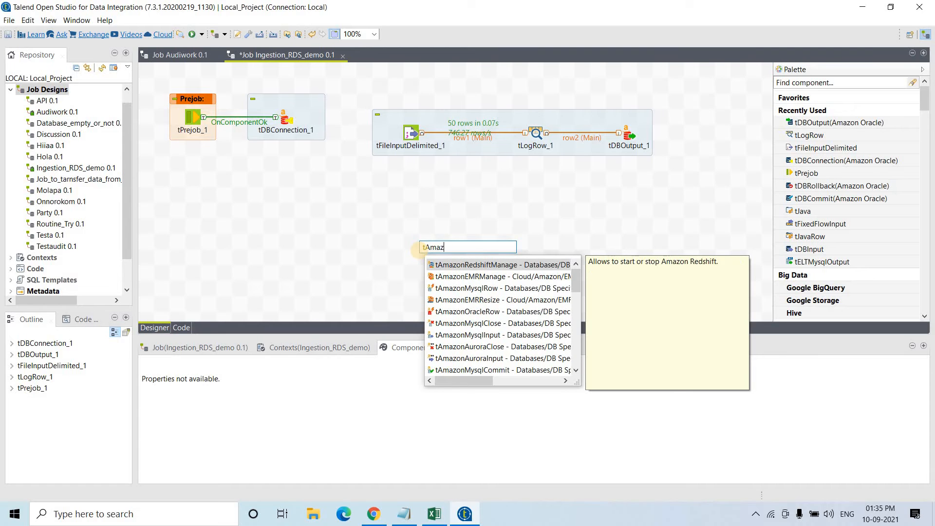
{"action": "type", "text": "onOrac"}
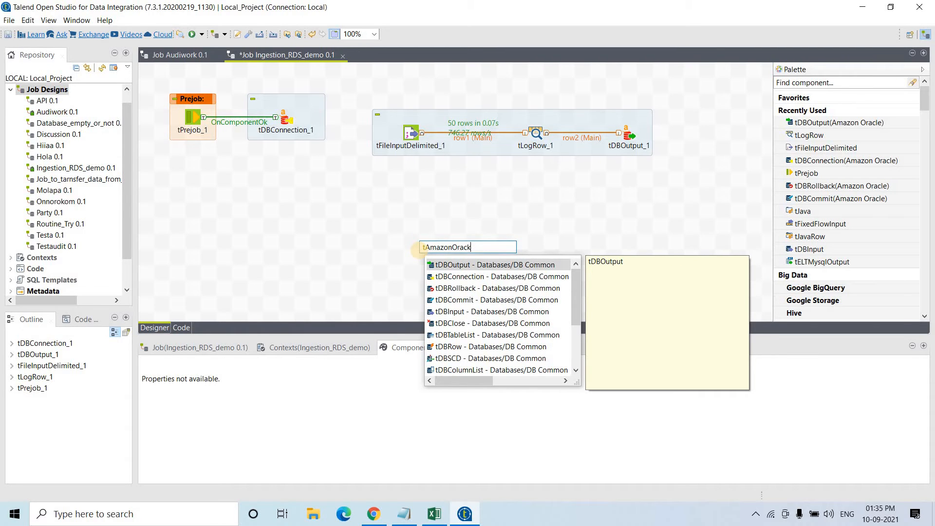
{"action": "type", "text": "leComm"}
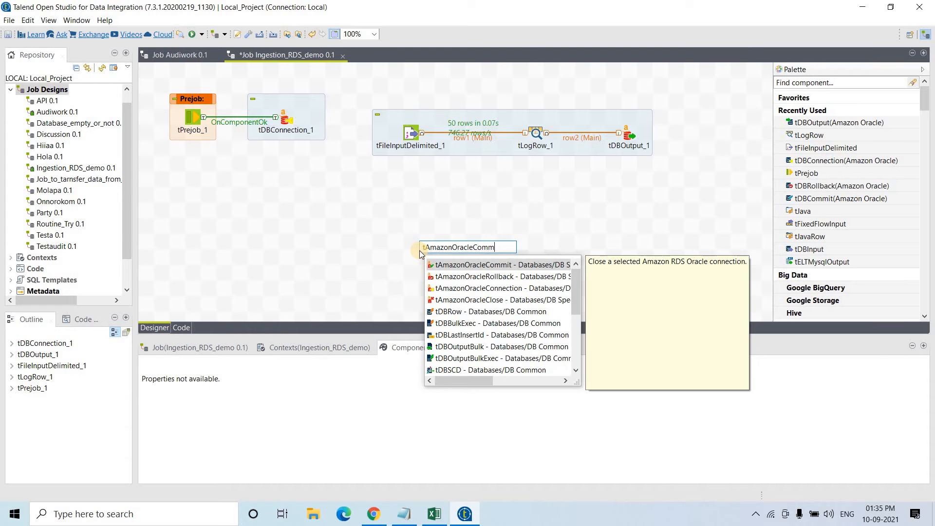
{"action": "key", "text": "Return"}
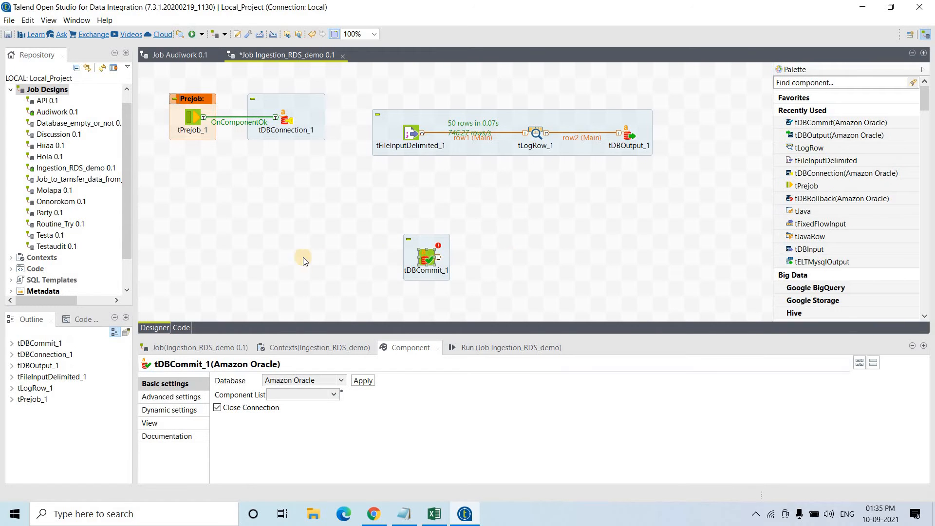
{"action": "left_click_drag", "start_coordinate": [431, 261], "coordinate": [505, 215]}
Add a tAmazonOracleRollback component below tFileInputDelimited_1, beside tDBCommit_1.
{"action": "left_click", "coordinate": [380, 220]}
{"action": "type", "text": "tA"}
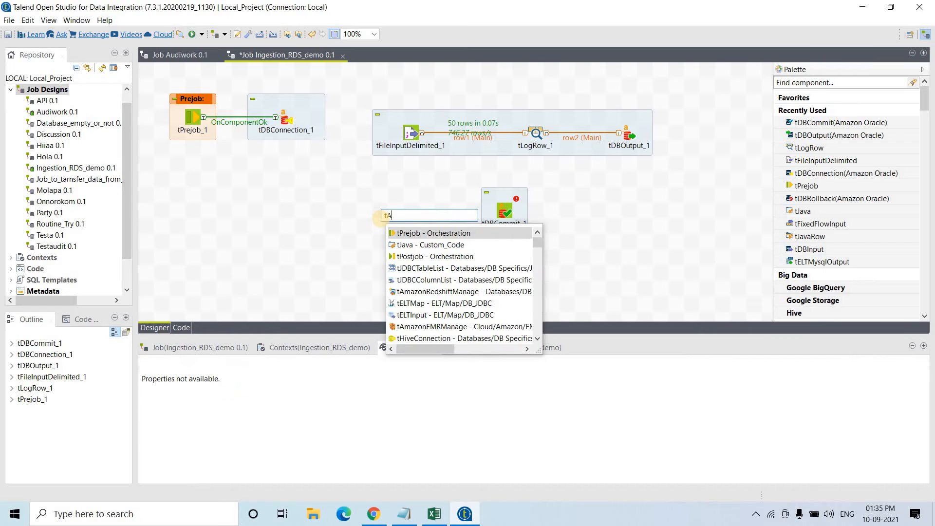
{"action": "type", "text": "maoznOr"}
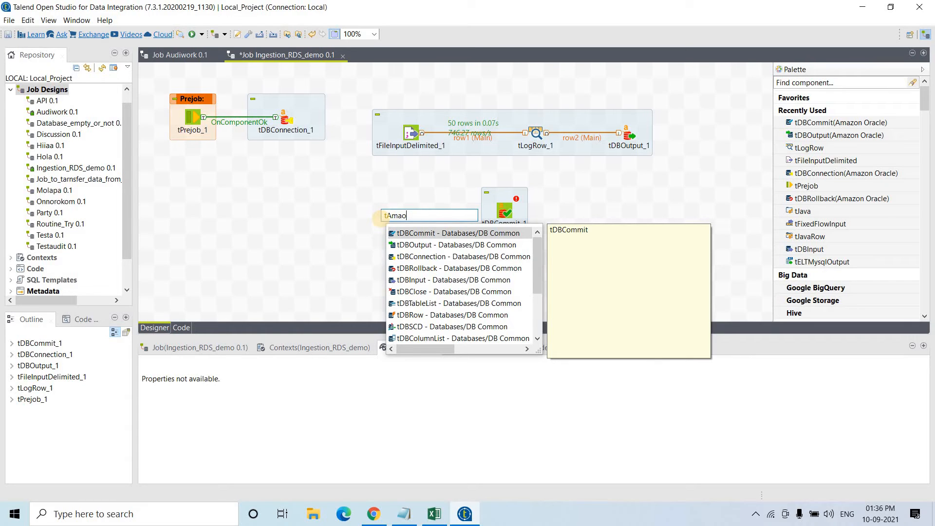
{"action": "key", "text": "BackSpace"}
{"action": "type", "text": "zonOracle"}
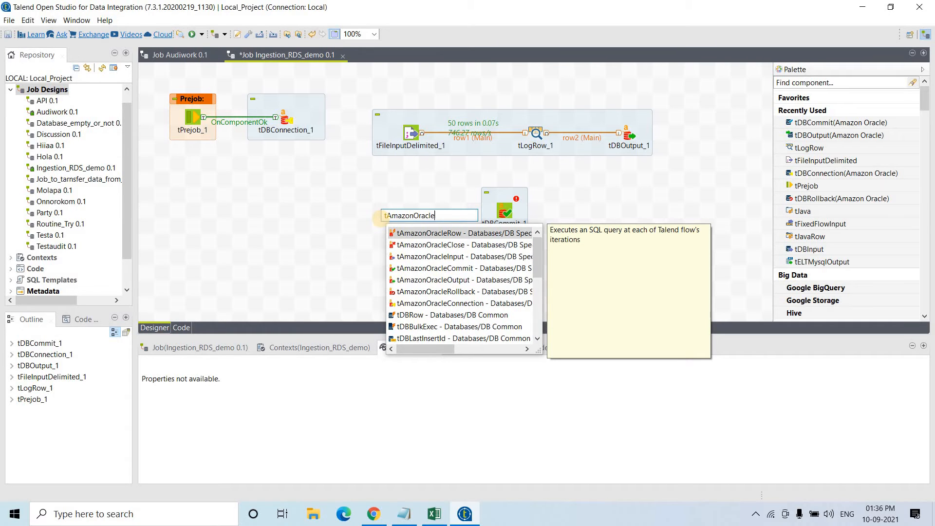
{"action": "key", "text": "Down"}
{"action": "key", "text": "Down"}
{"action": "key", "text": "Down"}
{"action": "key", "text": "Down"}
{"action": "key", "text": "Down"}
{"action": "key", "text": "Return"}
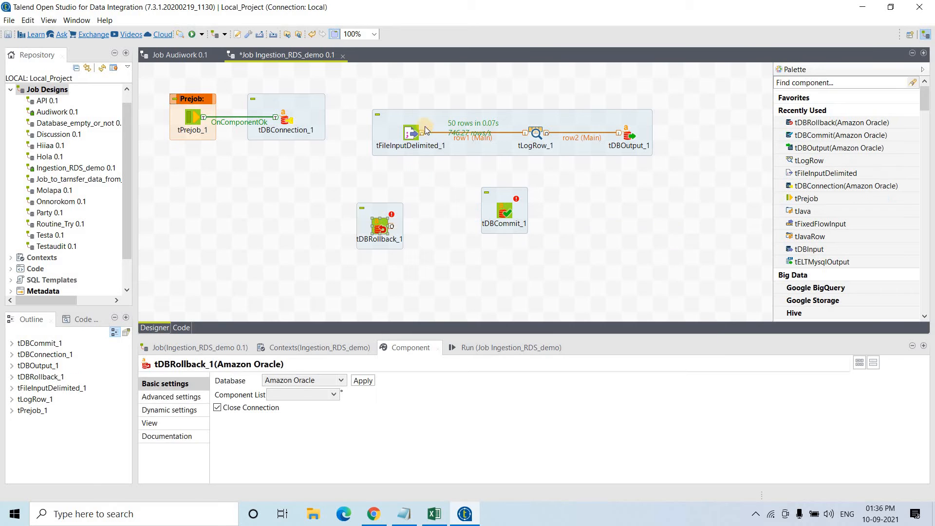
Link tFileInputDelimited_1 to tDBRollback_1 with an OnSubjobError trigger and to tDBCommit_1 with an OnSubjobOk trigger.
{"action": "left_click", "coordinate": [414, 134]}
{"action": "right_click", "coordinate": [414, 134]}
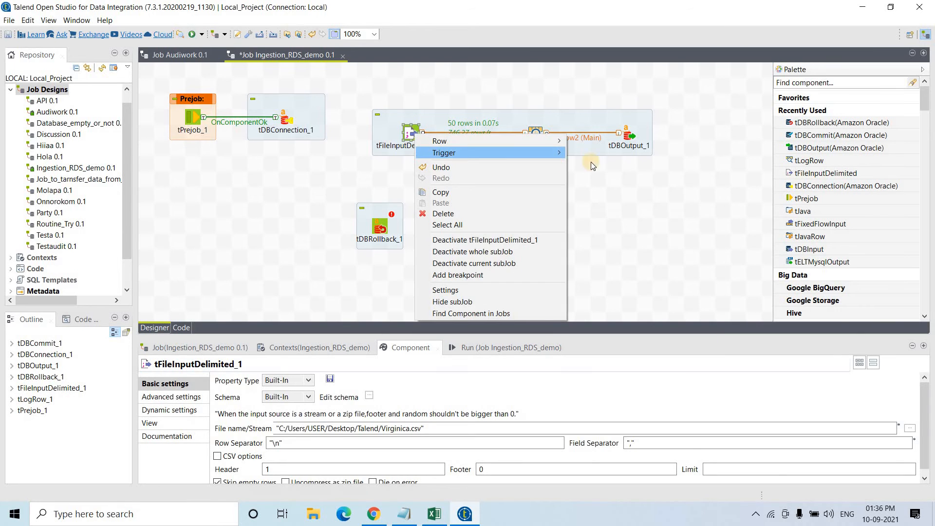
{"action": "left_click", "coordinate": [592, 164]}
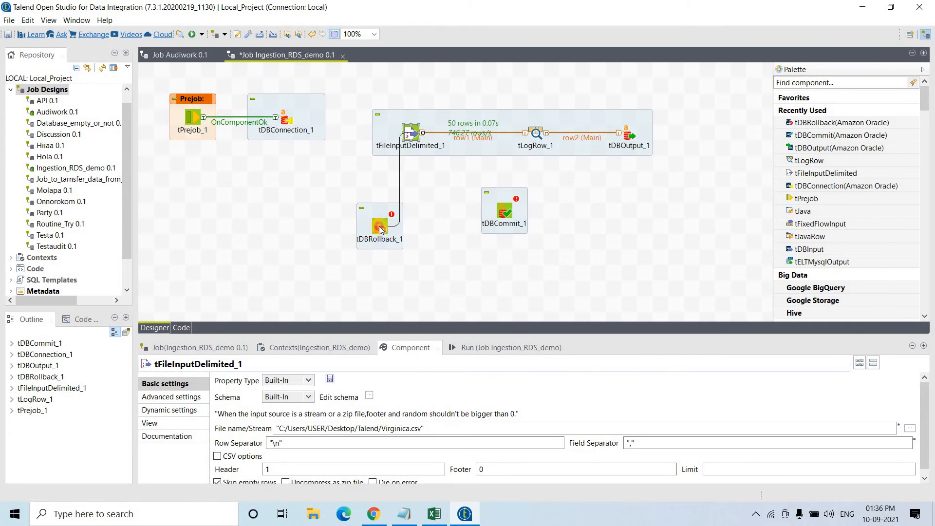
{"action": "left_click", "coordinate": [380, 229]}
{"action": "right_click", "coordinate": [416, 138]}
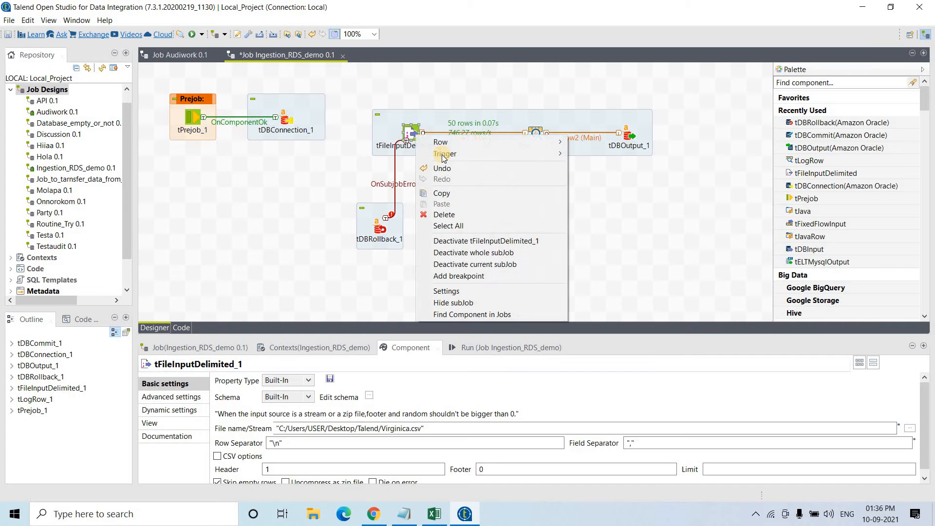
{"action": "left_click", "coordinate": [605, 154]}
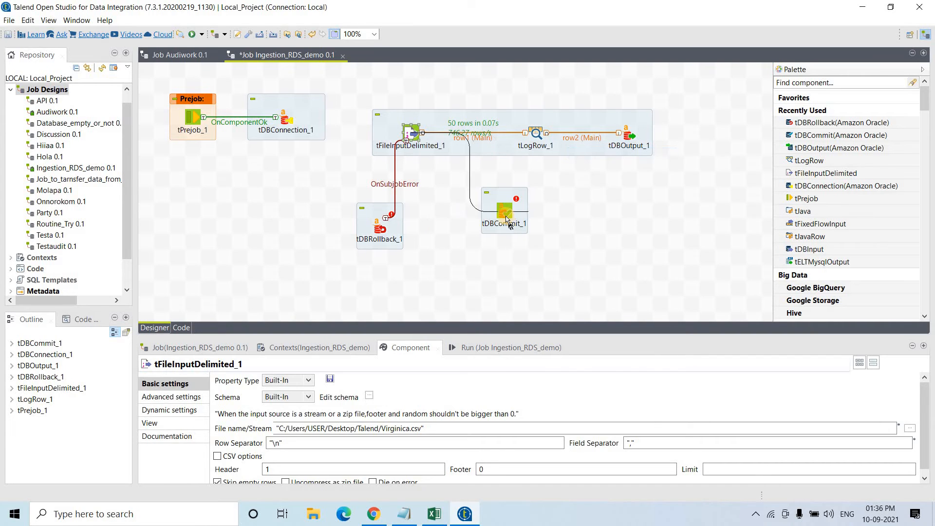
{"action": "left_click", "coordinate": [507, 219]}
Assign tDBConnection_1 to both tDBCommit_1 and tDBRollback_1, keeping Close Connection enabled.
{"action": "left_click", "coordinate": [506, 218]}
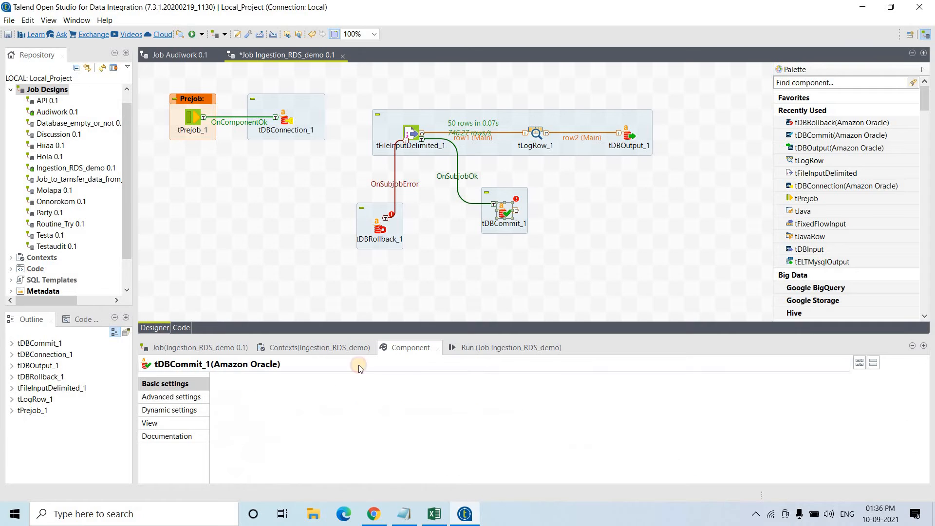
{"action": "left_click", "coordinate": [313, 402]}
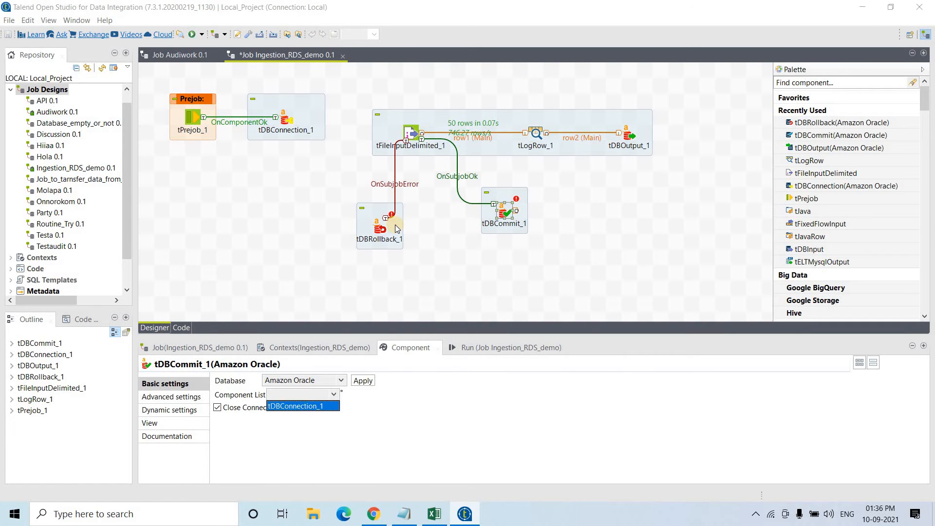
{"action": "left_click", "coordinate": [307, 406]}
{"action": "left_click", "coordinate": [379, 227]}
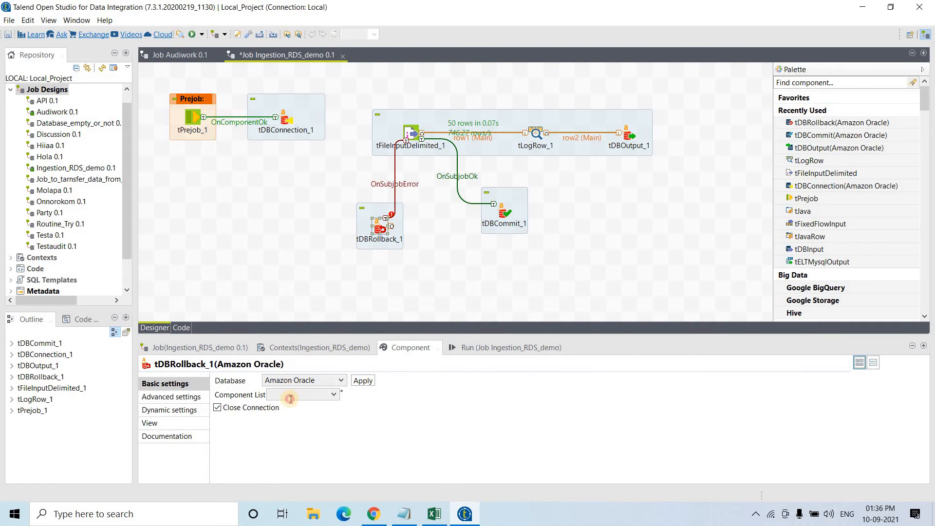
{"action": "left_click", "coordinate": [290, 400]}
{"action": "left_click", "coordinate": [296, 407]}
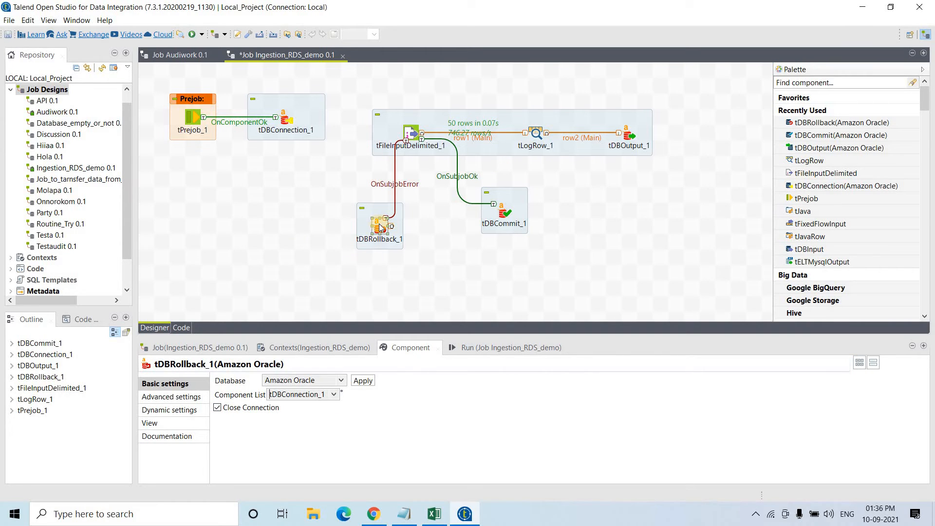
{"action": "left_click", "coordinate": [218, 407]}
{"action": "left_click", "coordinate": [218, 408]}
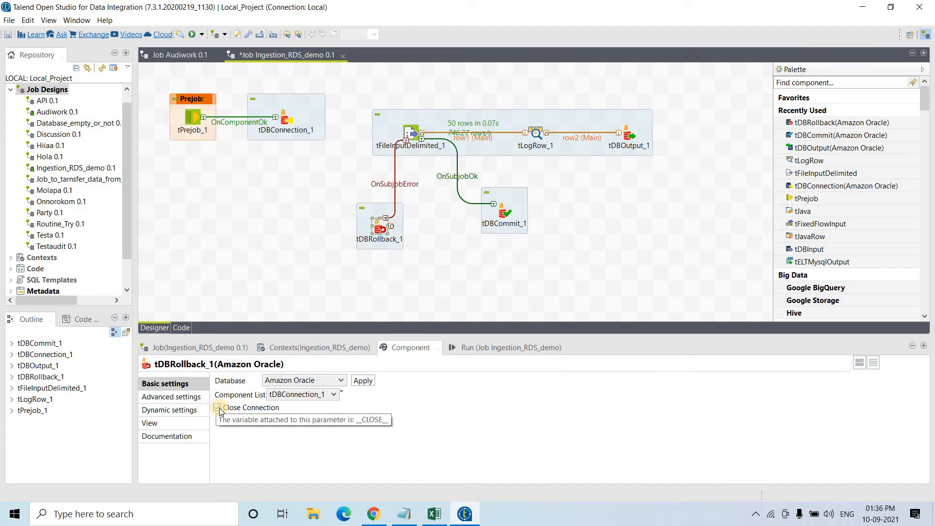
{"action": "left_click", "coordinate": [506, 217]}
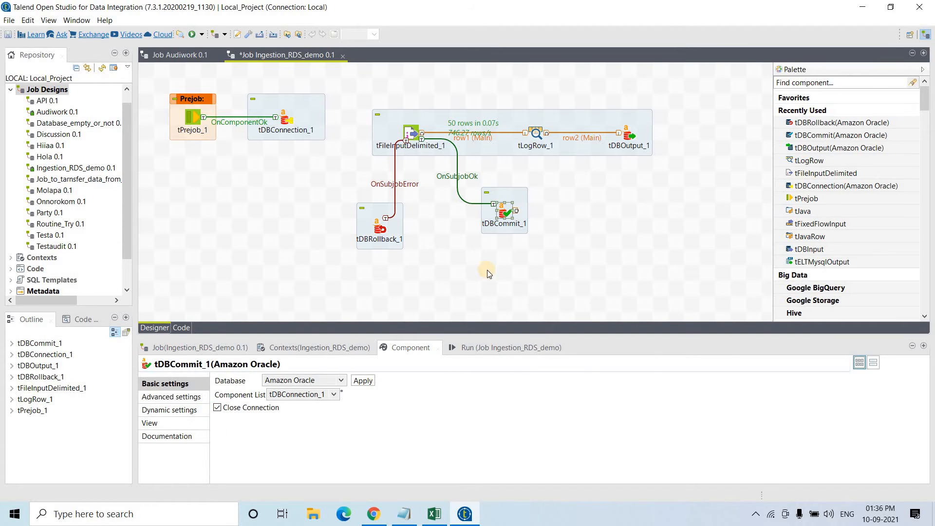
{"action": "left_click", "coordinate": [492, 282]}
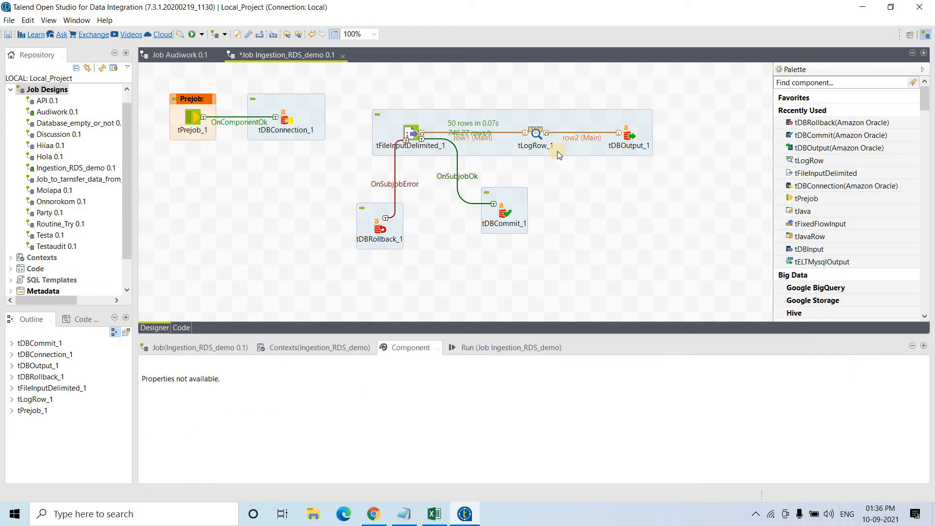
Set tDBOutput_1's table to "Demotesting" with the table action Create table if does not exist, and sync its columns.
{"action": "left_click", "coordinate": [631, 135]}
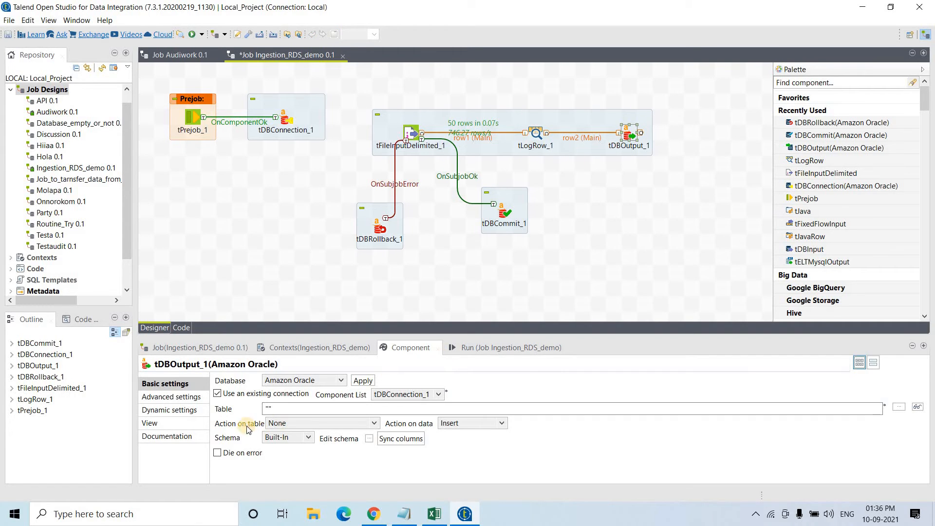
{"action": "left_click", "coordinate": [269, 409]}
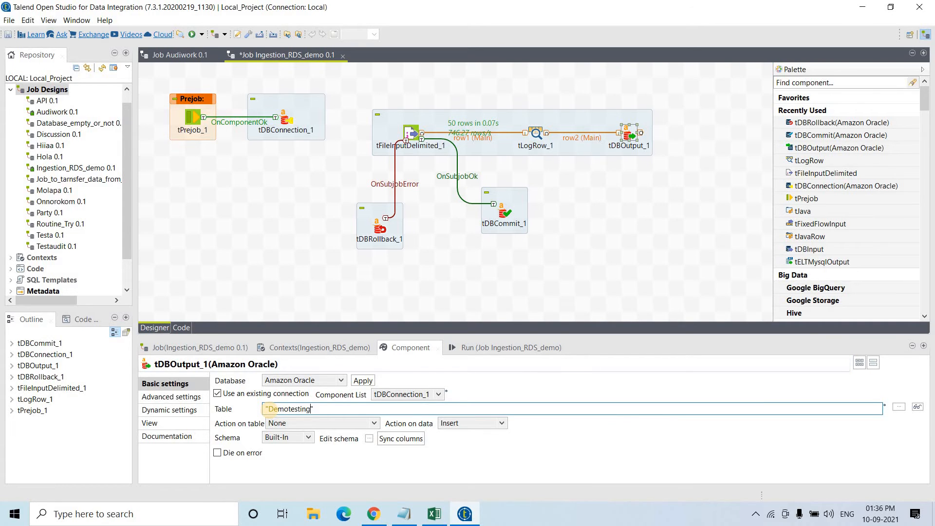
{"action": "left_click", "coordinate": [333, 422]}
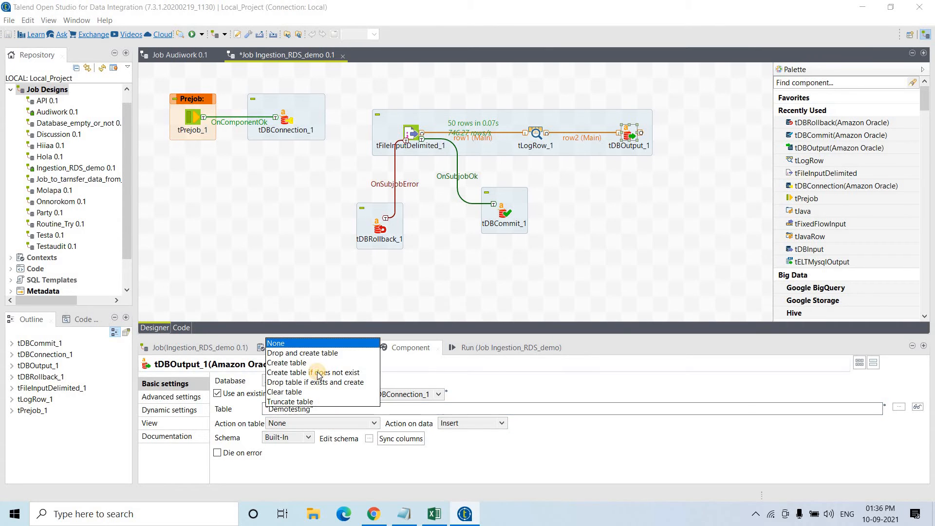
{"action": "left_click", "coordinate": [319, 373]}
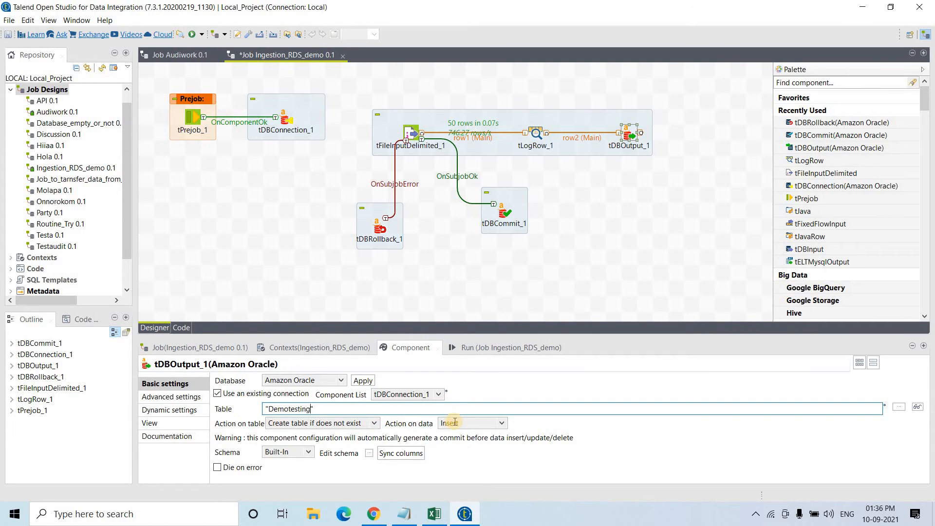
{"action": "left_click", "coordinate": [385, 452]}
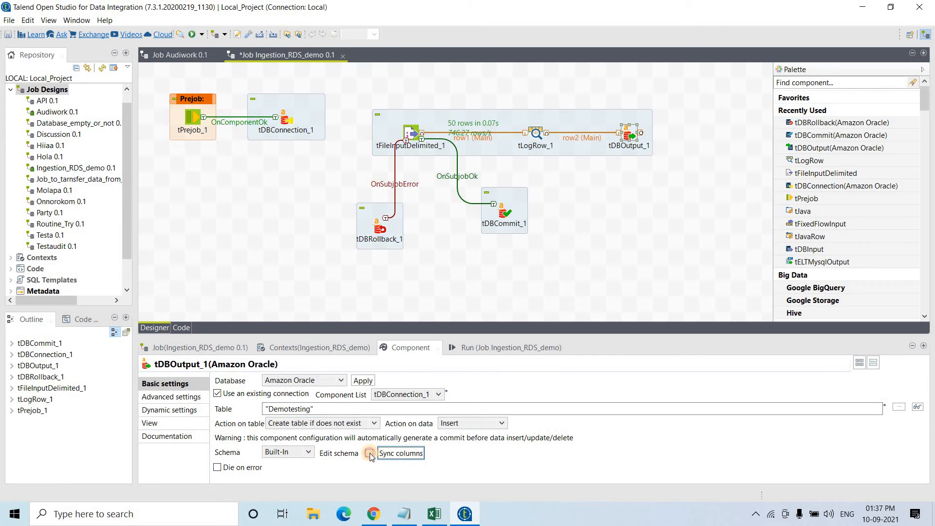
Set the length of the Class_Name output column in tDBOutput_1's schema and accept the schema.
{"action": "left_click", "coordinate": [369, 453]}
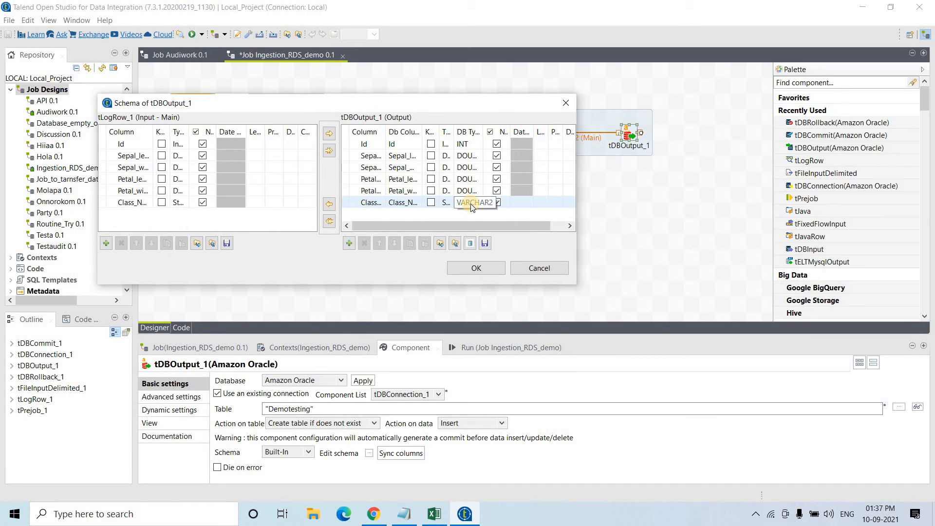
{"action": "left_click", "coordinate": [539, 200]}
{"action": "left_click", "coordinate": [541, 200]}
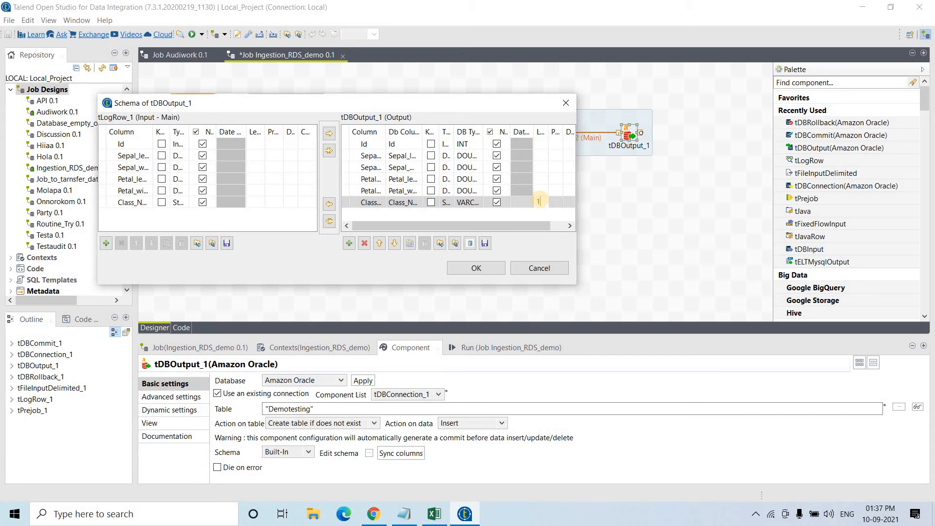
{"action": "key", "text": "Return"}
{"action": "left_click", "coordinate": [477, 268]}
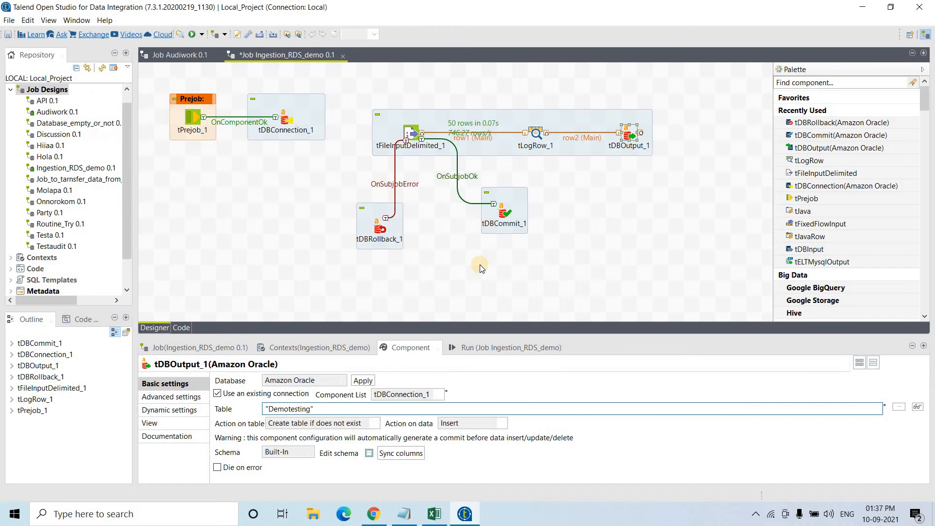
Clear the previous run output of the Ingestion_RDS_demo job, and refresh the RDS database list in Chrome.
{"action": "left_click", "coordinate": [471, 349]}
{"action": "left_click", "coordinate": [347, 393]}
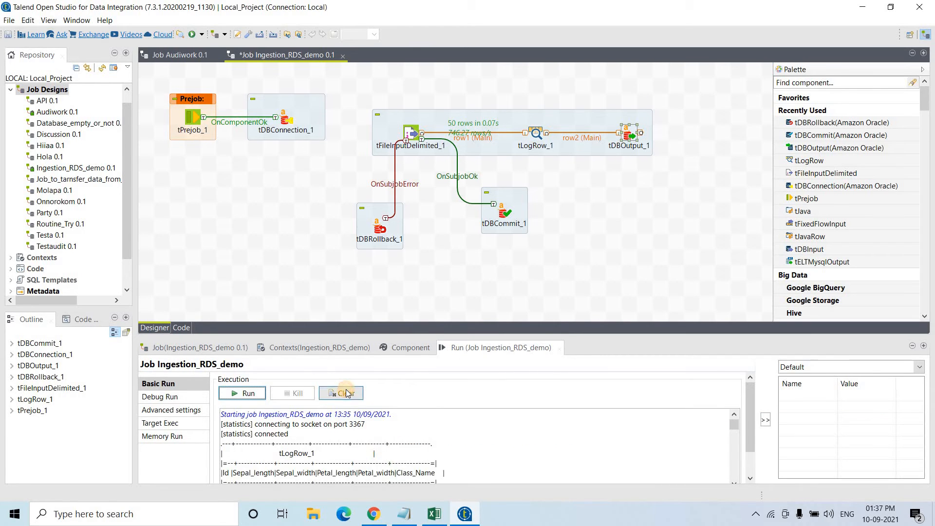
{"action": "left_click", "coordinate": [374, 514]}
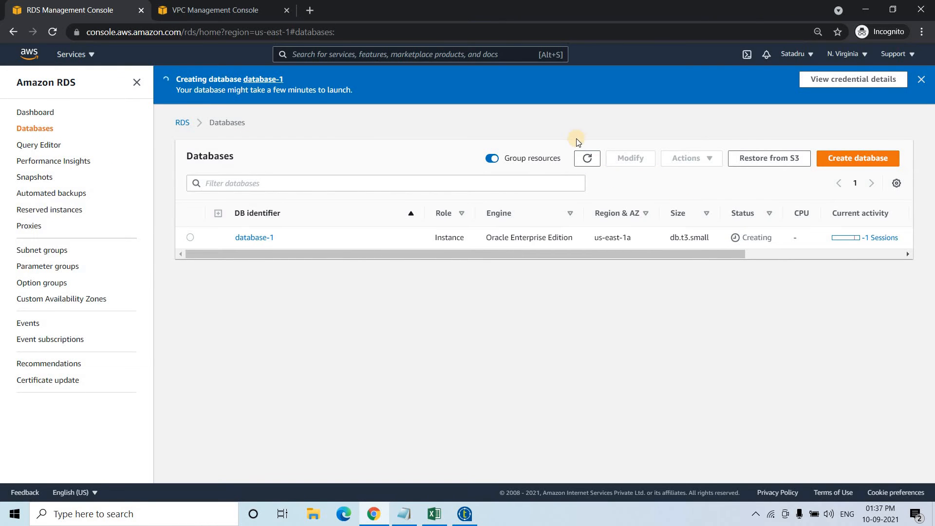
{"action": "left_click", "coordinate": [587, 158]}
Launch SQL Workbench/J from the Desktop\SQLWorkbench\SQLWorkbench folder and minimize File Explorer.
{"action": "left_click", "coordinate": [321, 515]}
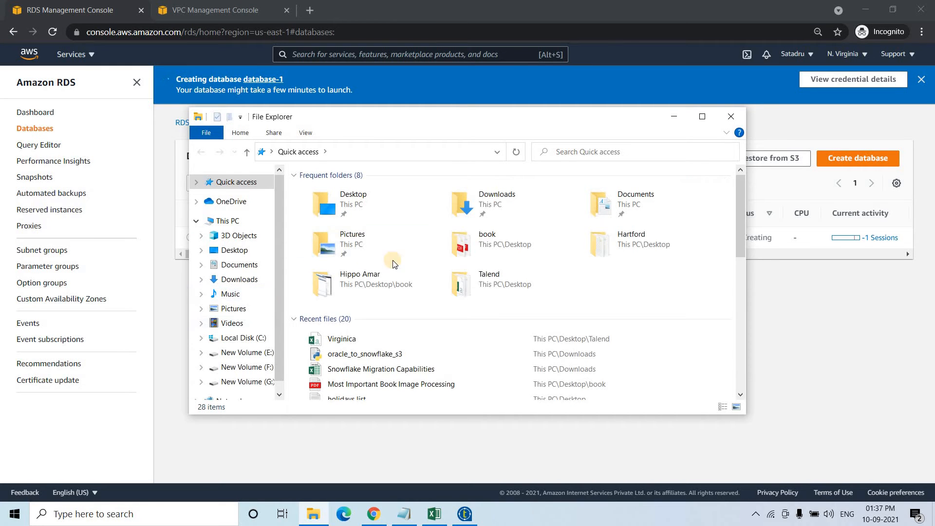
{"action": "left_click", "coordinate": [243, 237]}
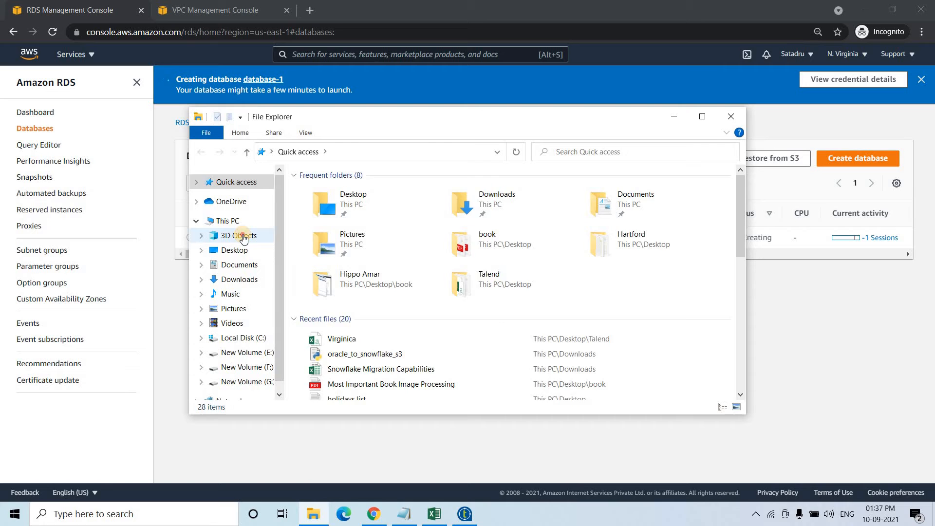
{"action": "left_click", "coordinate": [224, 220]}
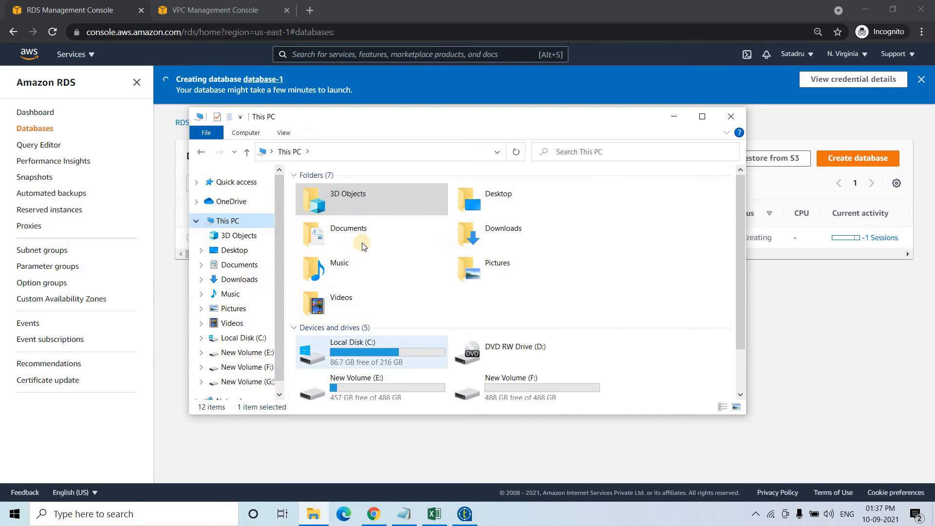
{"action": "double_click", "coordinate": [500, 205]}
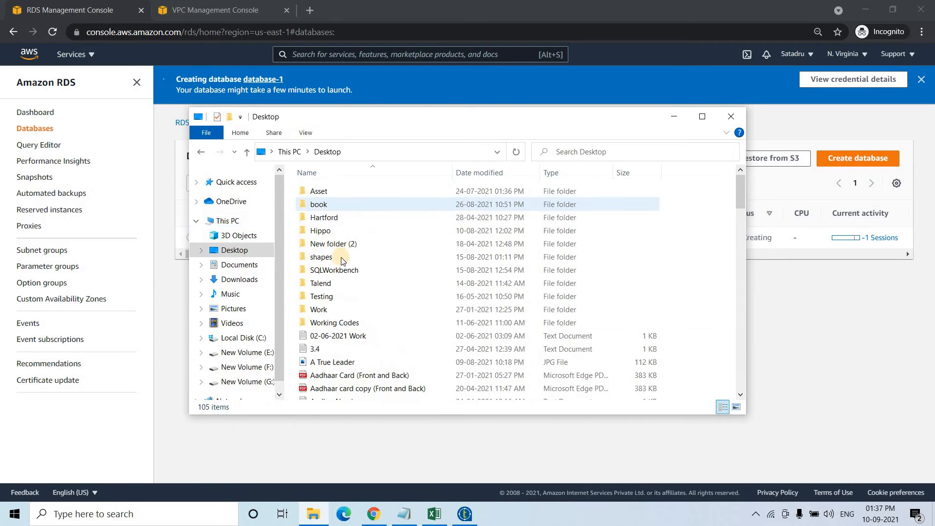
{"action": "double_click", "coordinate": [342, 270]}
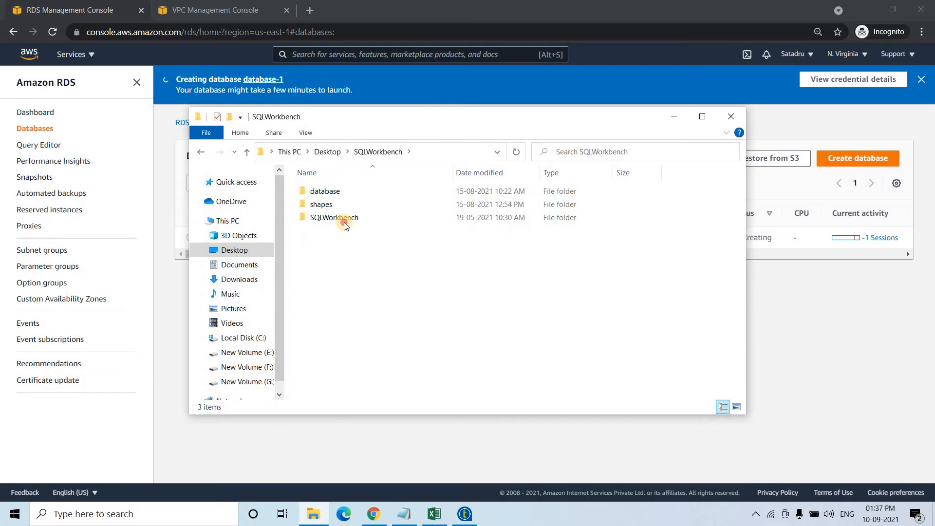
{"action": "double_click", "coordinate": [343, 220]}
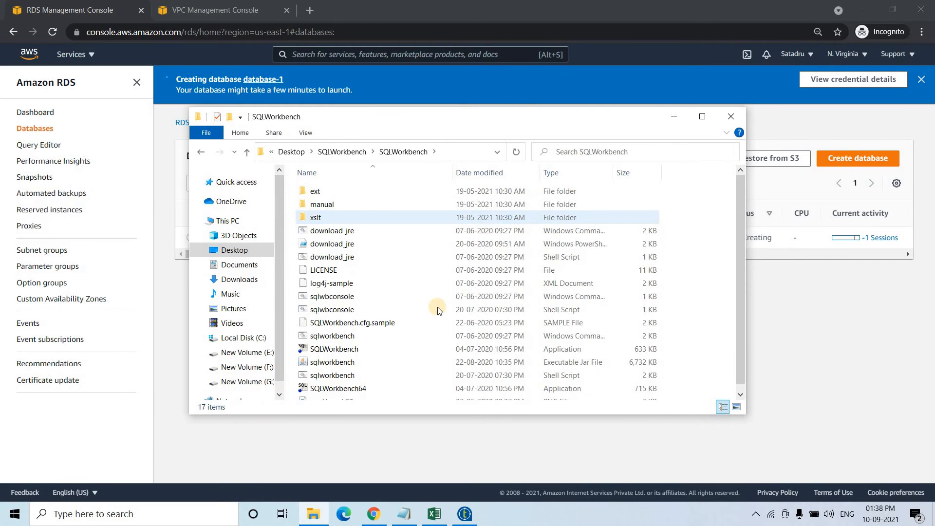
{"action": "left_click", "coordinate": [501, 335]}
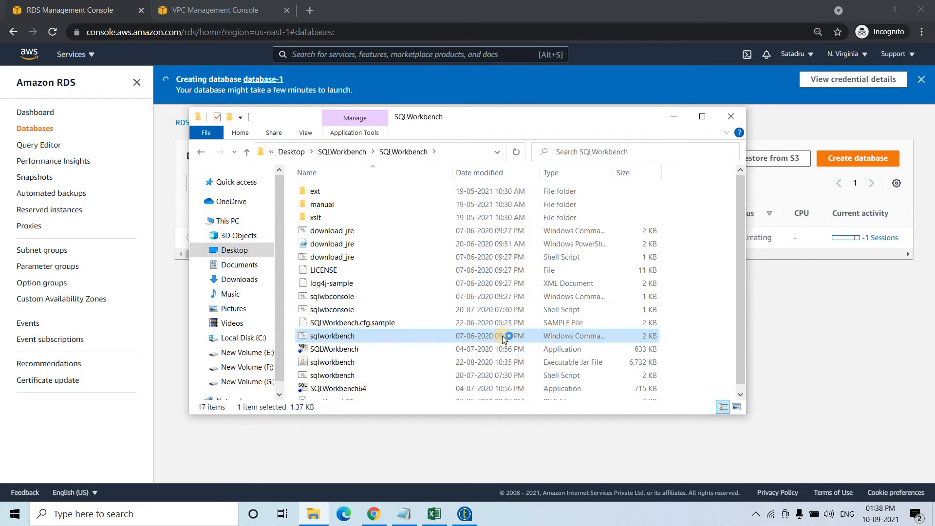
{"action": "double_click", "coordinate": [323, 341]}
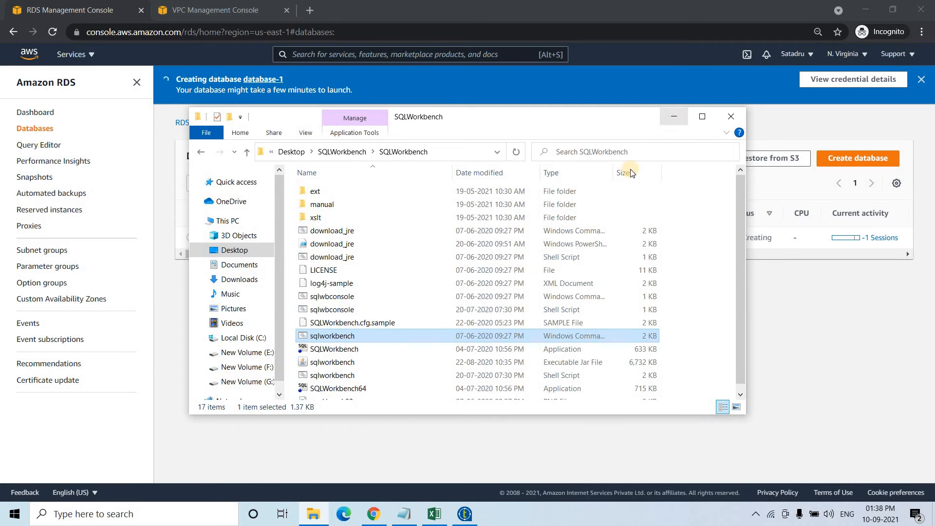
{"action": "left_click", "coordinate": [673, 117]}
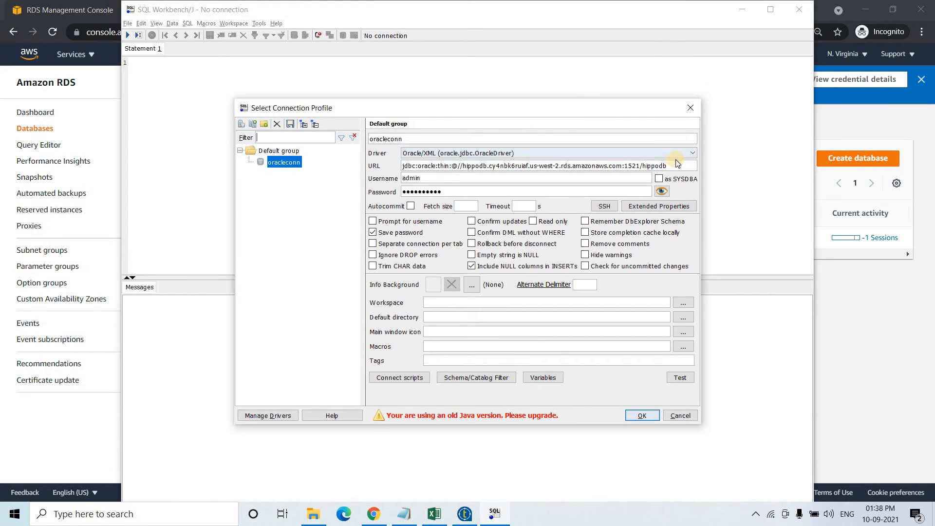
Clear the connection URL of the oracleconn profile.
{"action": "left_click_drag", "start_coordinate": [416, 165], "coordinate": [680, 170]}
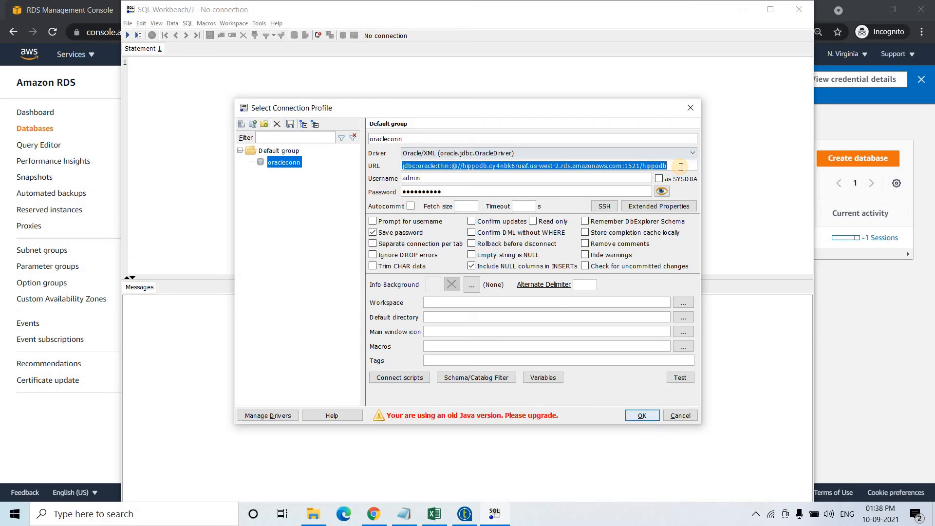
{"action": "key", "text": "BackSpace"}
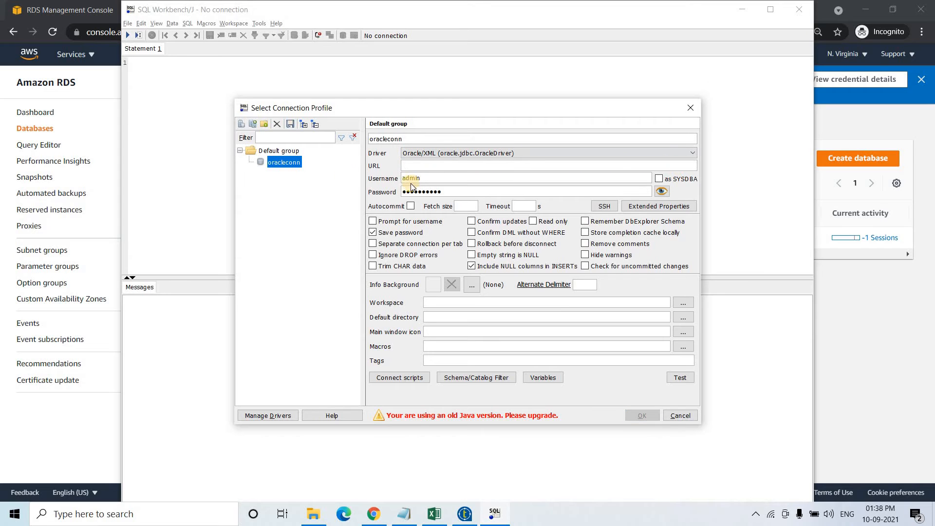
{"action": "left_click", "coordinate": [376, 179]}
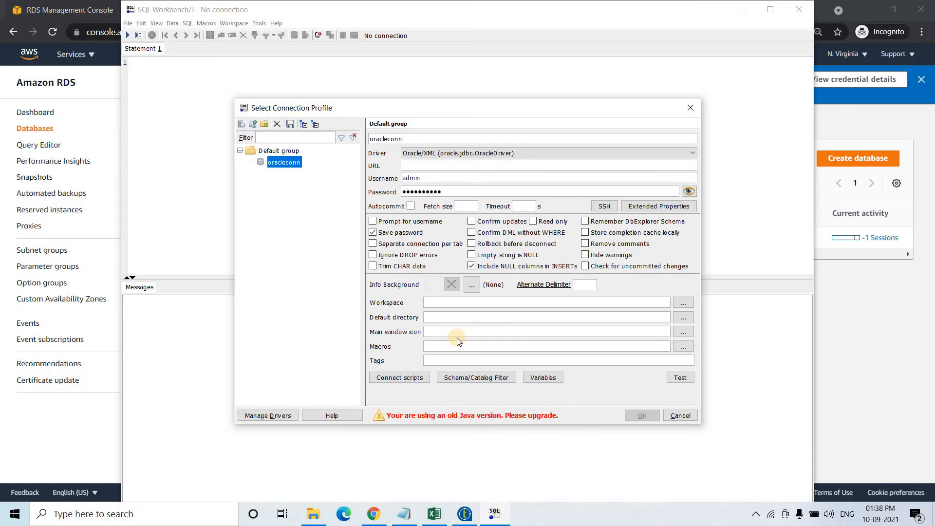
Examine the Oracle/XML driver's ojdbc6.jar library, class name and sample URL in the driver settings.
{"action": "left_click", "coordinate": [274, 417]}
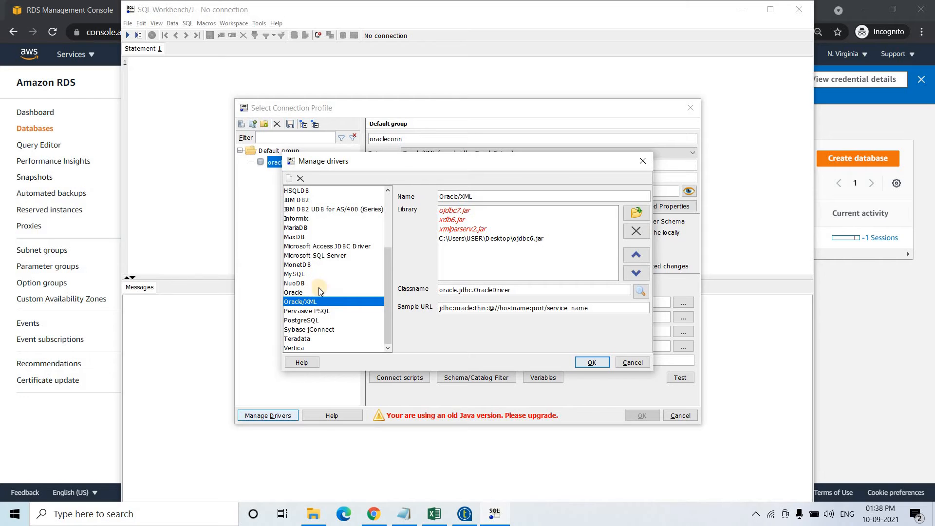
{"action": "left_click", "coordinate": [511, 238]}
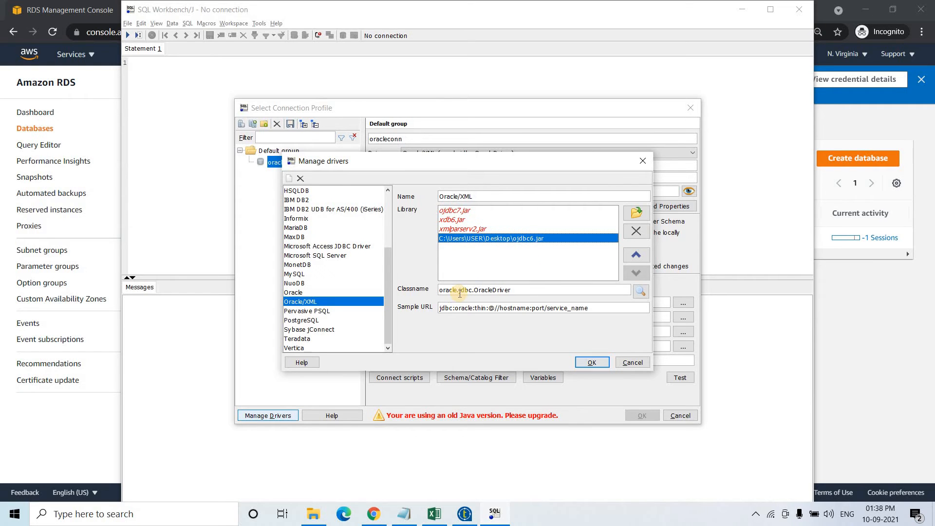
{"action": "double_click", "coordinate": [496, 291]}
{"action": "double_click", "coordinate": [515, 290]}
{"action": "left_click", "coordinate": [519, 291]}
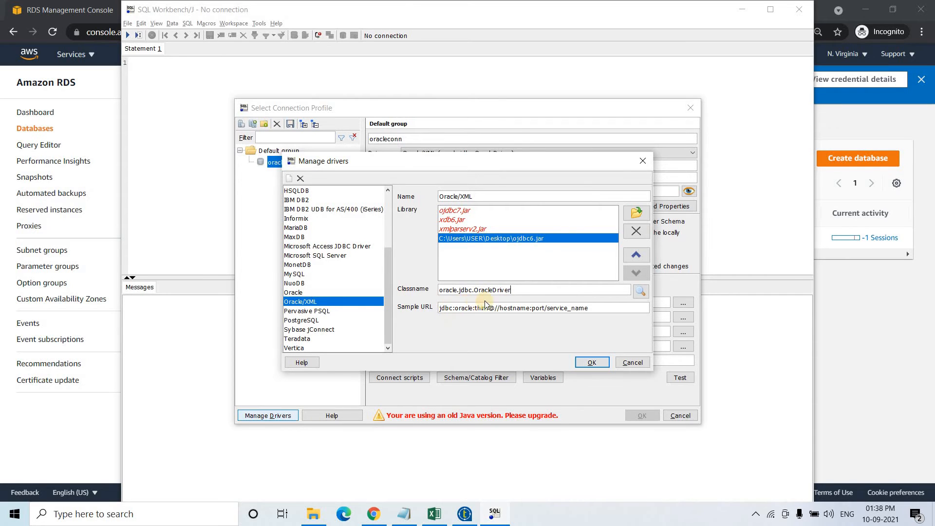
{"action": "left_click", "coordinate": [590, 363]}
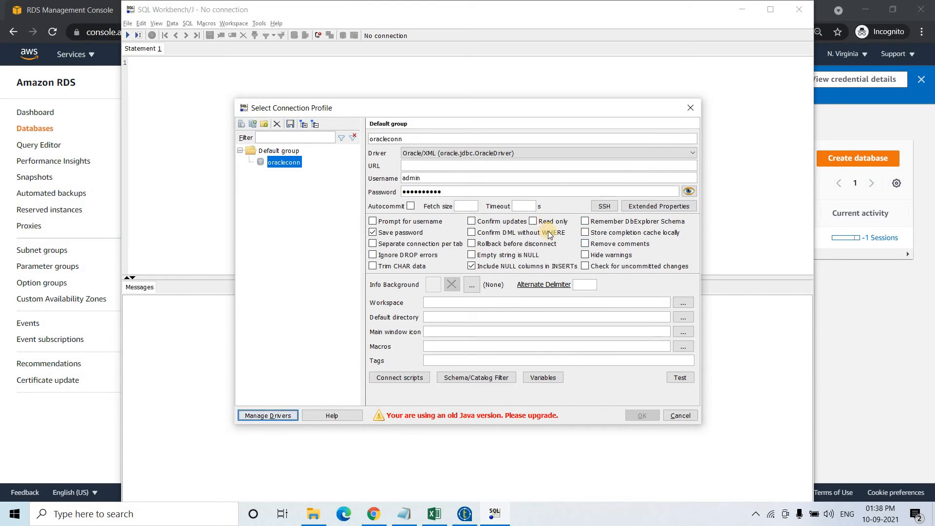
Set the oracleconn profile's username to admin and enter the database password.
{"action": "double_click", "coordinate": [435, 178]}
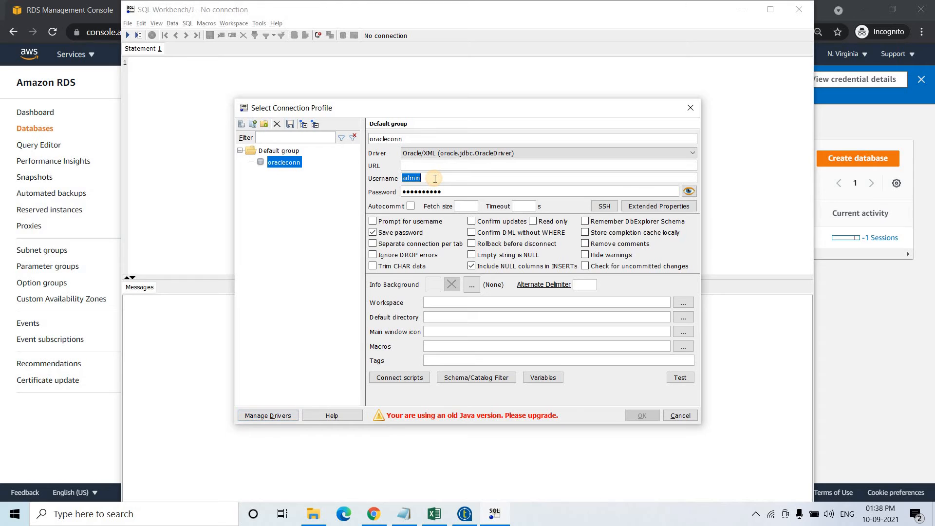
{"action": "type", "text": "a"}
{"action": "key", "text": "Tab"}
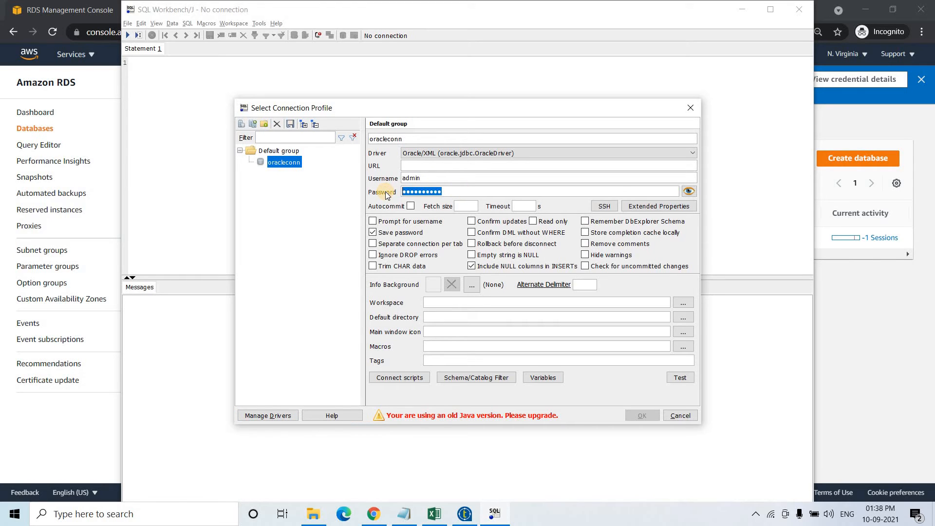
{"action": "type", "text": "a"}
{"action": "type", "text": "•••••••••••"}
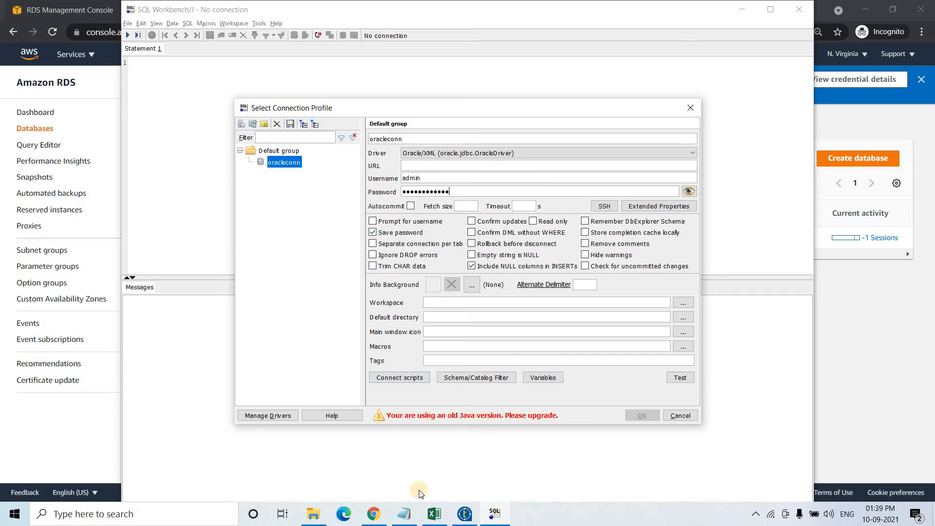
Switch to Notepad and examine the hostname, port and database name parts of the JDBC Oracle URL template.
{"action": "left_click", "coordinate": [404, 514]}
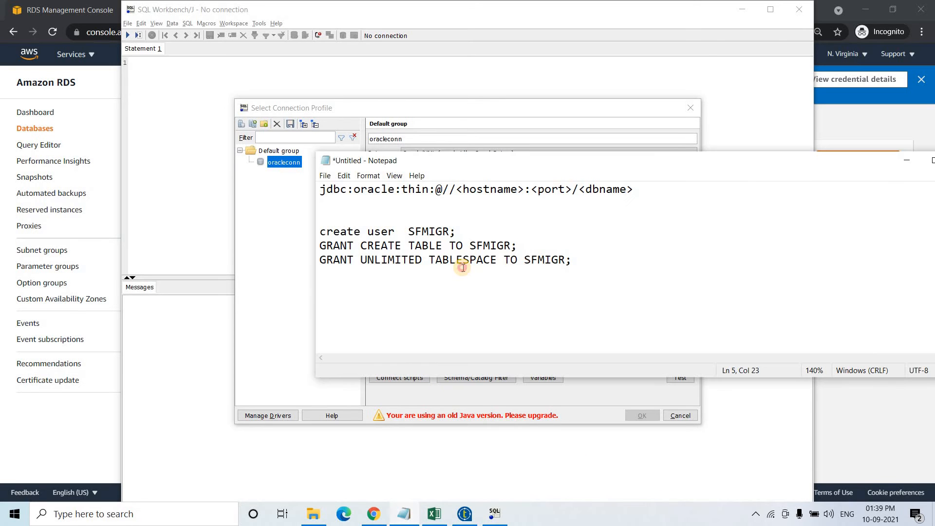
{"action": "left_click_drag", "start_coordinate": [320, 190], "coordinate": [429, 190]}
{"action": "left_click", "coordinate": [428, 190]}
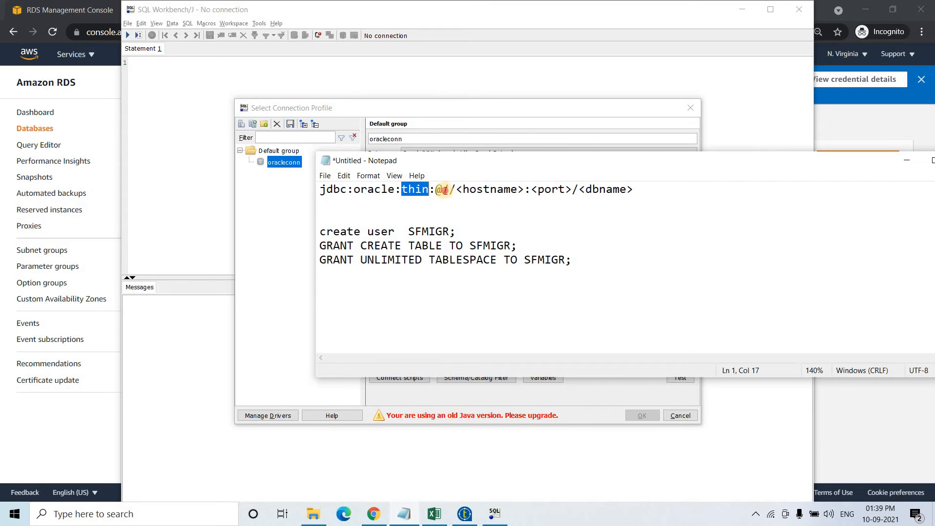
{"action": "left_click_drag", "start_coordinate": [442, 190], "coordinate": [573, 189]}
{"action": "left_click_drag", "start_coordinate": [633, 190], "coordinate": [579, 190]}
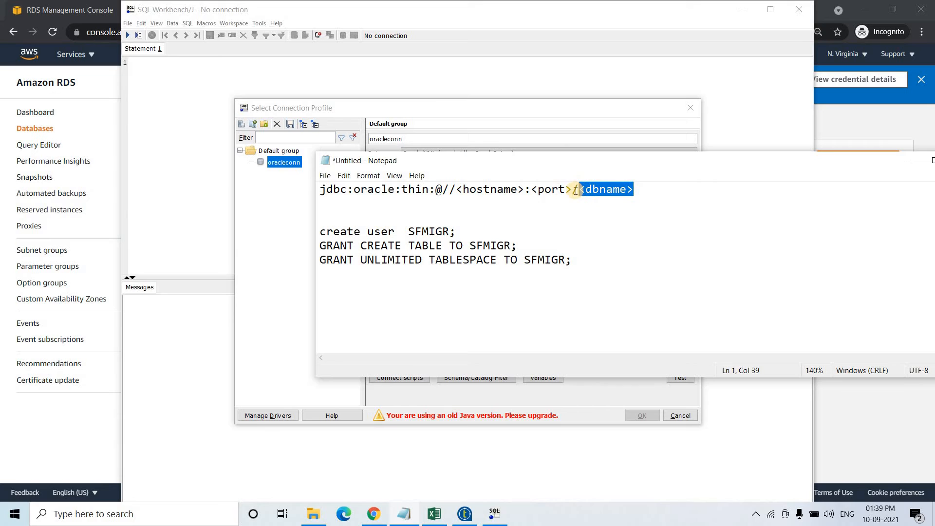
Examine the Notepad statements that create user SFMIGR and grant it CREATE TABLE and UNLIMITED TABLESPACE.
{"action": "left_click_drag", "start_coordinate": [572, 260], "coordinate": [298, 233]}
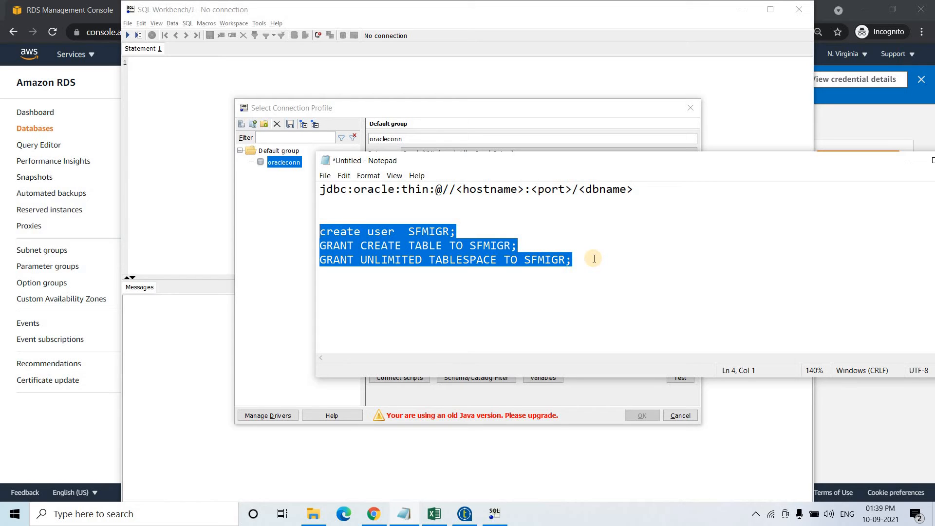
{"action": "double_click", "coordinate": [440, 233]}
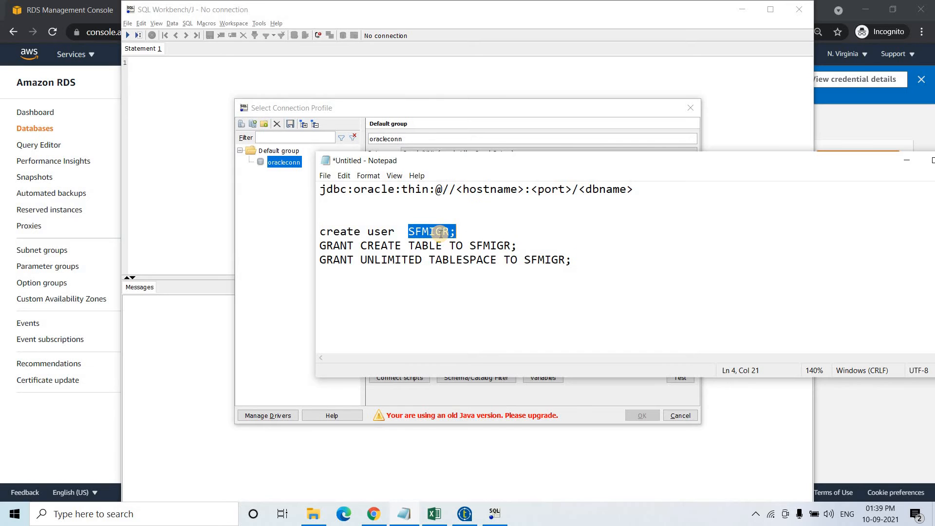
{"action": "left_click", "coordinate": [495, 245]}
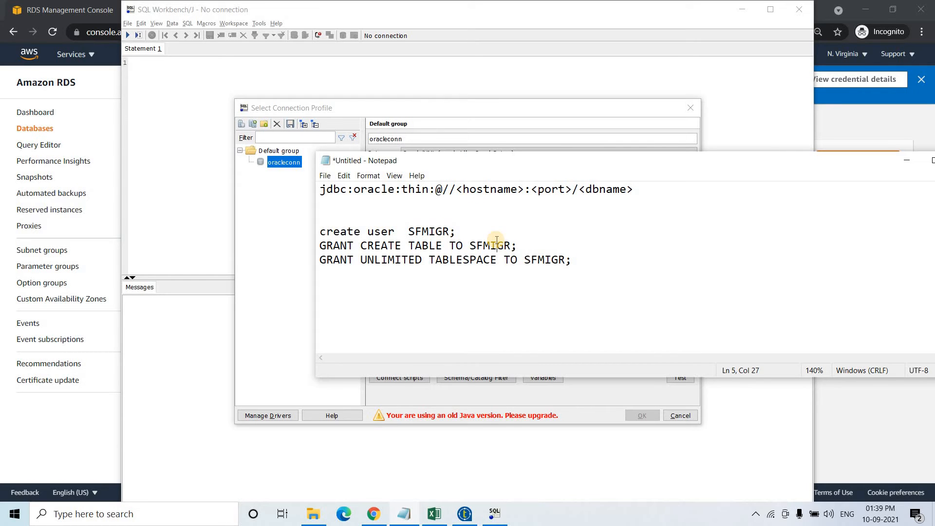
{"action": "left_click", "coordinate": [413, 246]}
{"action": "left_click", "coordinate": [526, 260]}
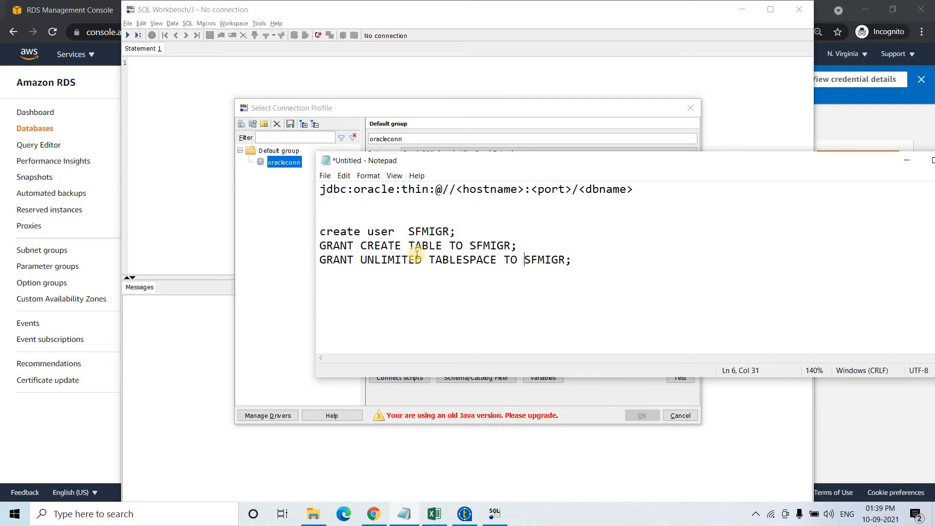
{"action": "left_click", "coordinate": [604, 263]}
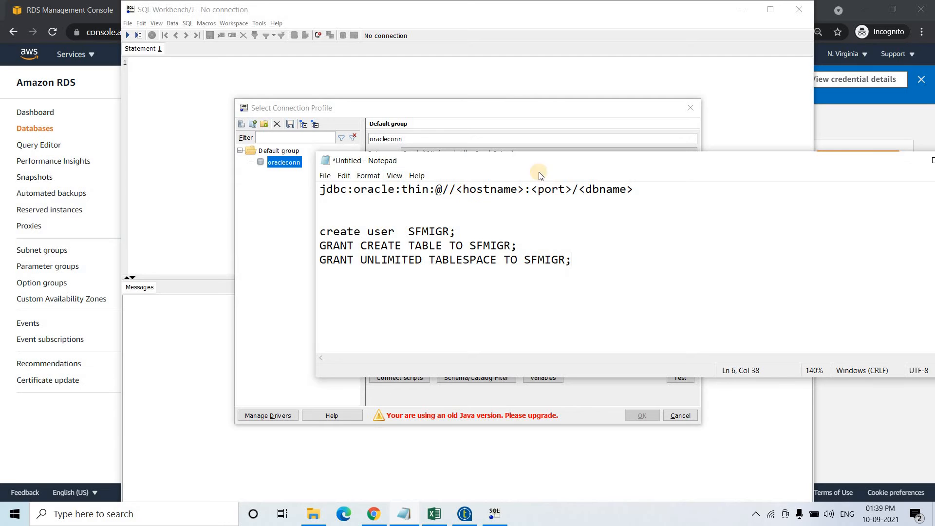
Refresh the RDS database list in Chrome and examine database-1's connectivity and configuration details.
{"action": "left_click", "coordinate": [839, 118]}
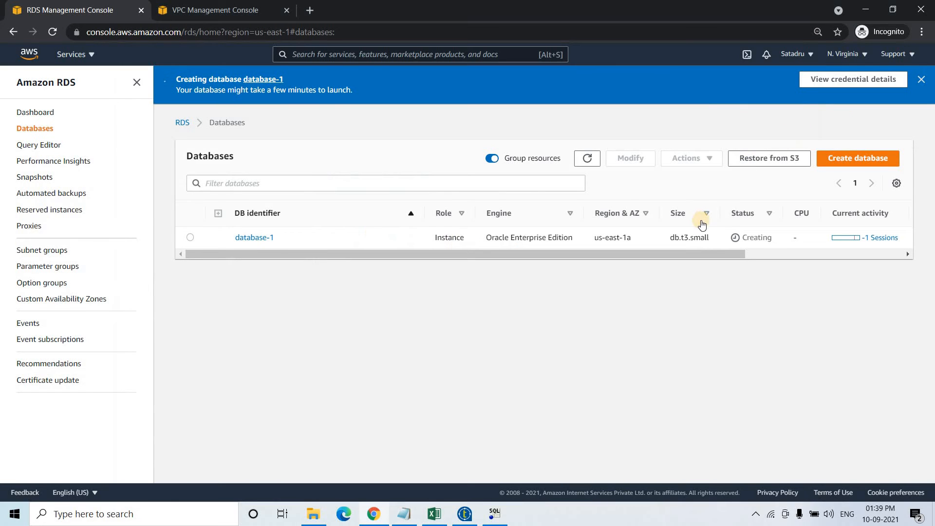
{"action": "left_click", "coordinate": [595, 160]}
{"action": "left_click", "coordinate": [266, 242]}
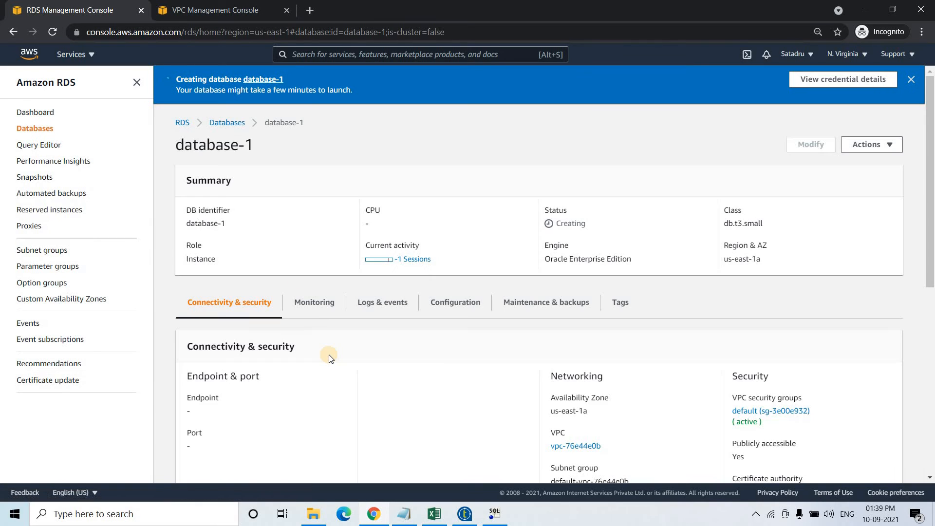
{"action": "scroll", "coordinate": [222, 355], "scroll_direction": "down", "scroll_amount": 2}
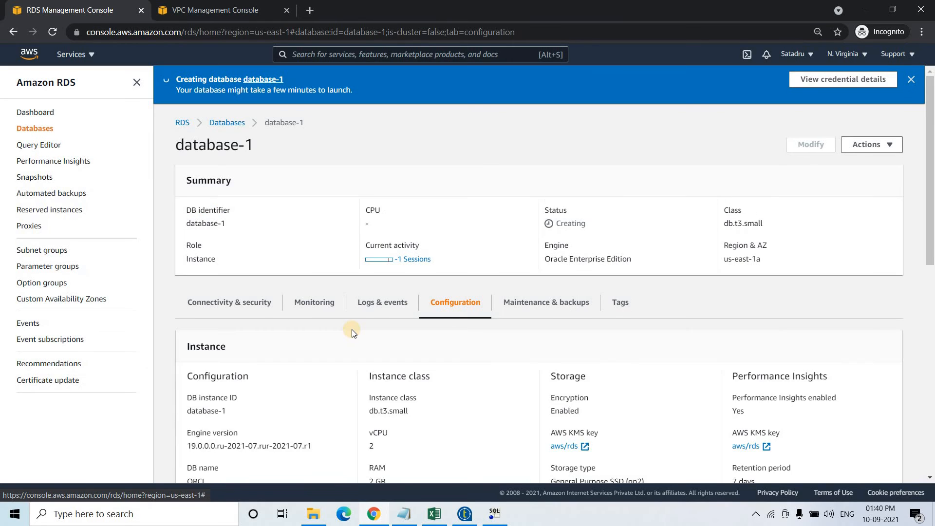
Copy database-1's DB name, ORCL, from its configuration details and replace the <dbname> placeholder in the Notepad JDBC URL with it.
{"action": "scroll", "coordinate": [205, 352], "scroll_direction": "down", "scroll_amount": 3}
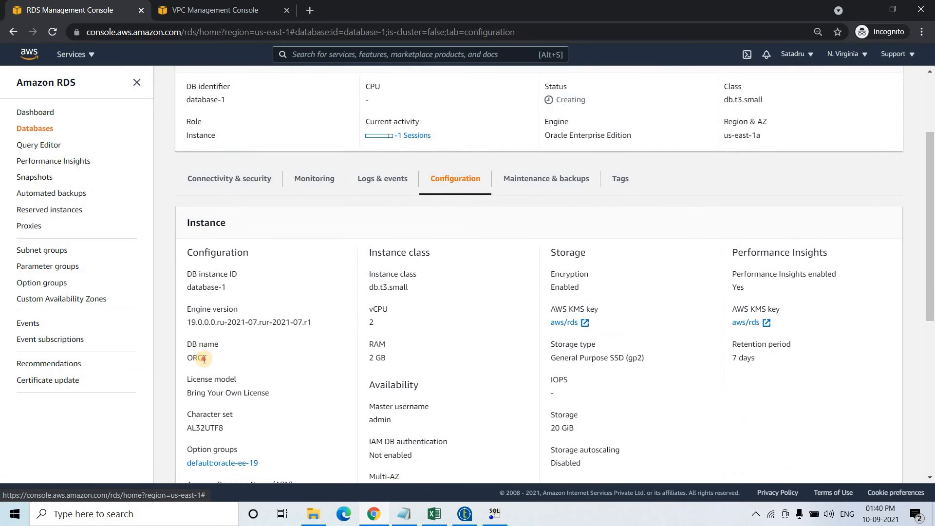
{"action": "double_click", "coordinate": [204, 359]}
{"action": "key", "text": "ctrl+c"}
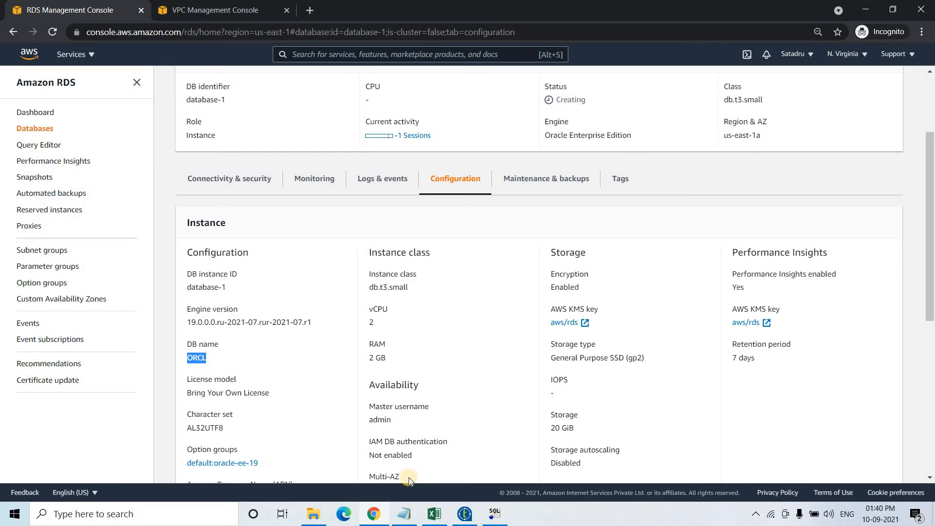
{"action": "left_click", "coordinate": [404, 515]}
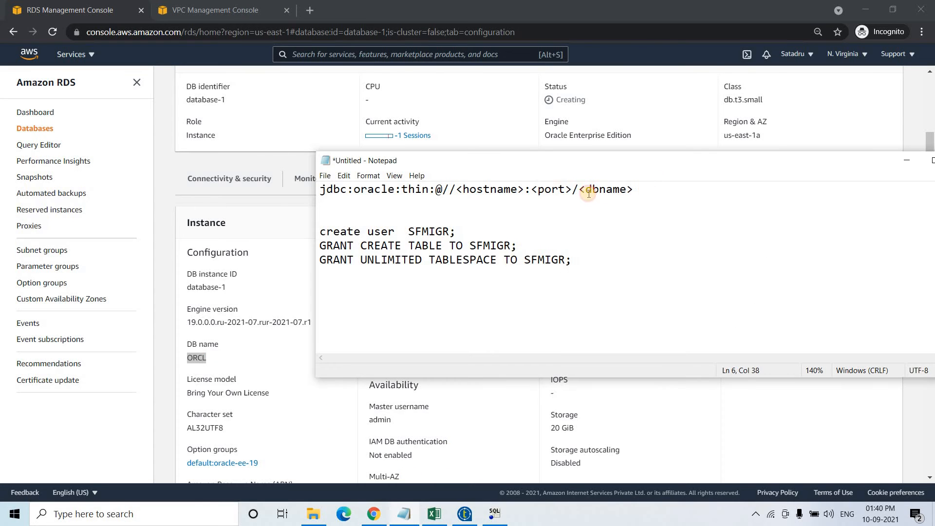
{"action": "left_click_drag", "start_coordinate": [645, 190], "coordinate": [579, 195]}
{"action": "key", "text": "ctrl+v"}
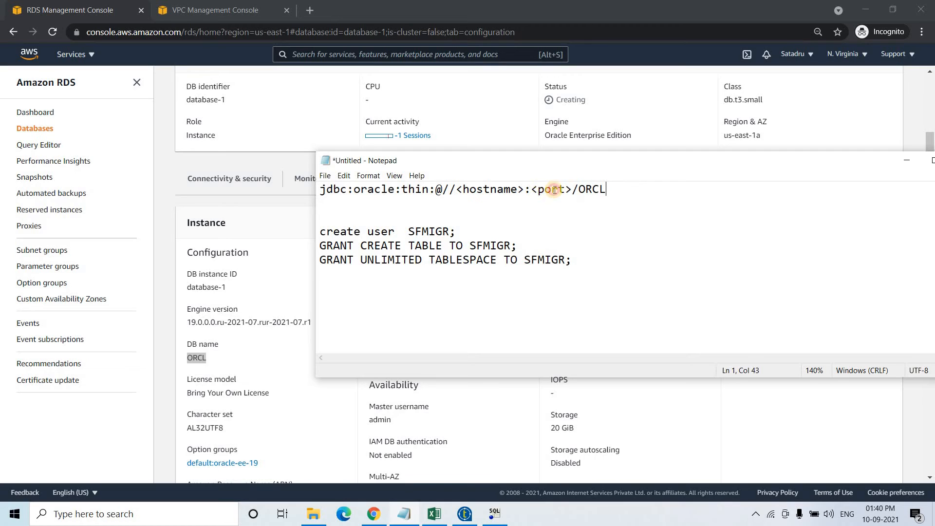
Replace the <port> placeholder in the Notepad JDBC URL with 1521.
{"action": "left_click_drag", "start_coordinate": [531, 191], "coordinate": [575, 190]}
{"action": "type", "text": "1521"}
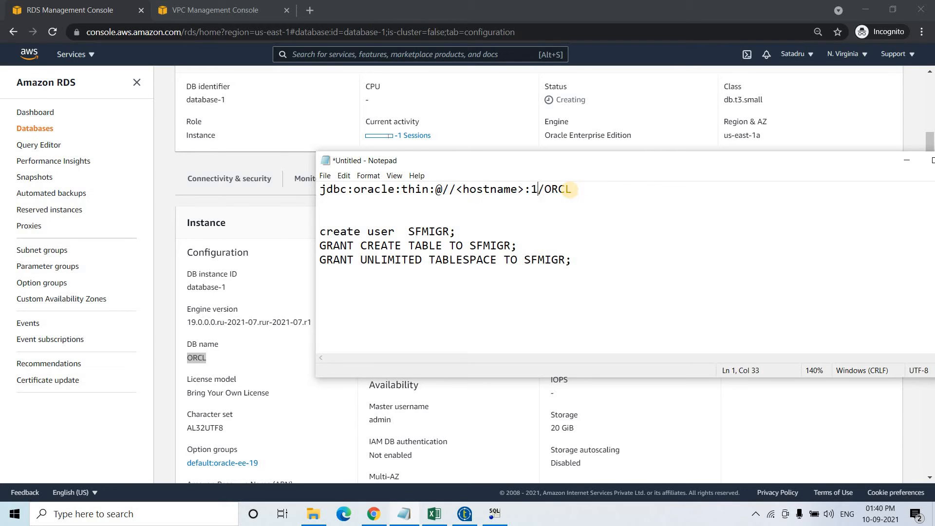
{"action": "left_click_drag", "start_coordinate": [455, 190], "coordinate": [525, 191]}
{"action": "left_click", "coordinate": [334, 209]}
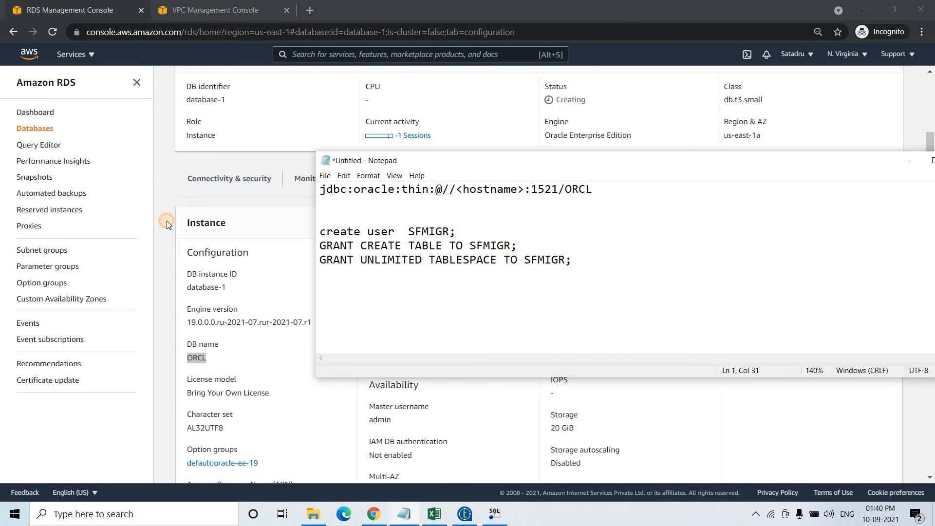
Return to the RDS database list in Chrome and refresh it to check database-1's creation status.
{"action": "left_click", "coordinate": [167, 220]}
{"action": "scroll", "coordinate": [167, 221], "scroll_direction": "up", "scroll_amount": 3}
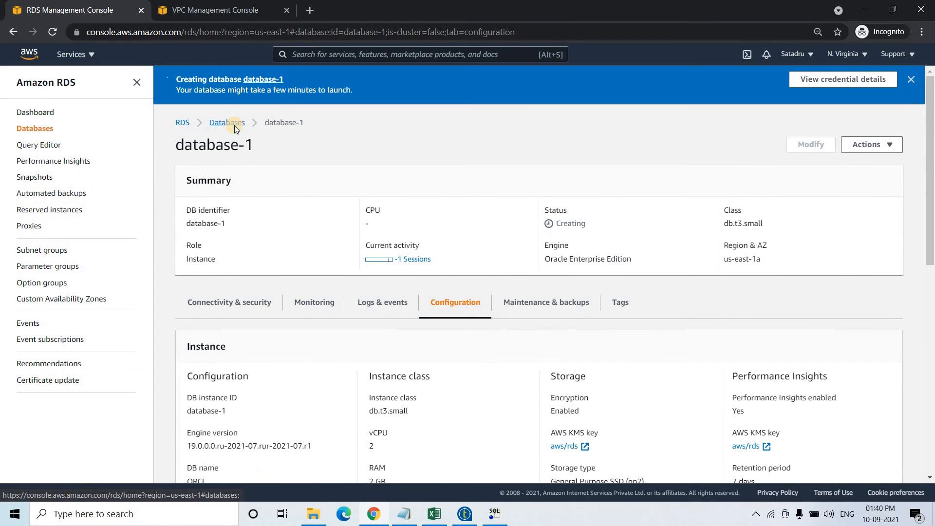
{"action": "left_click", "coordinate": [234, 125]}
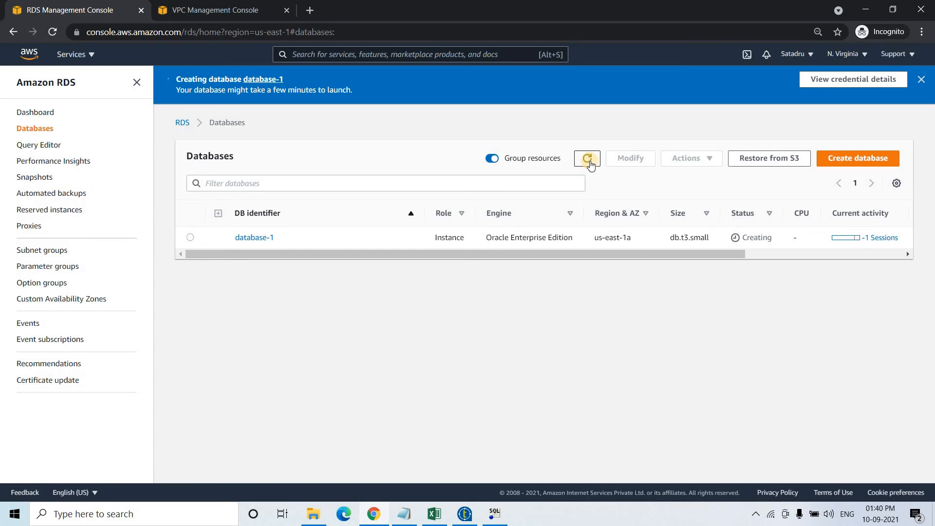
{"action": "left_click", "coordinate": [588, 159]}
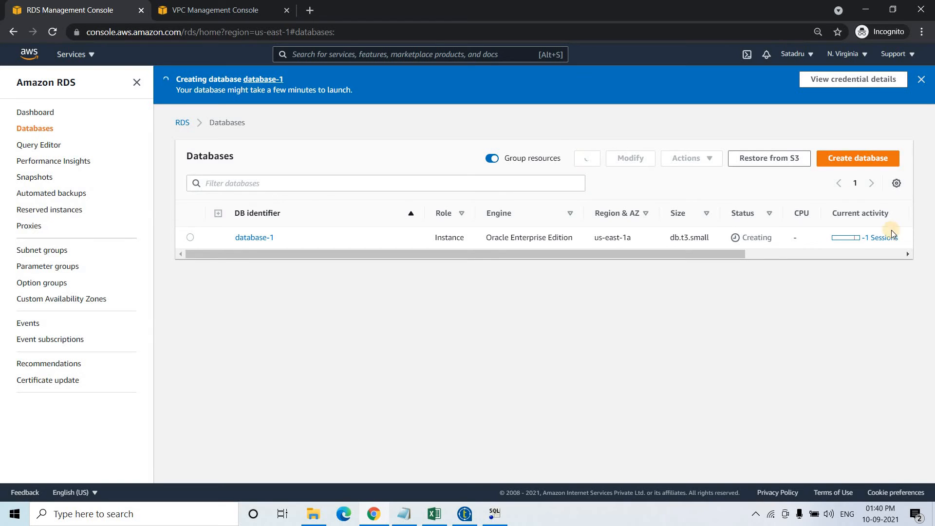
{"action": "left_click", "coordinate": [742, 252]}
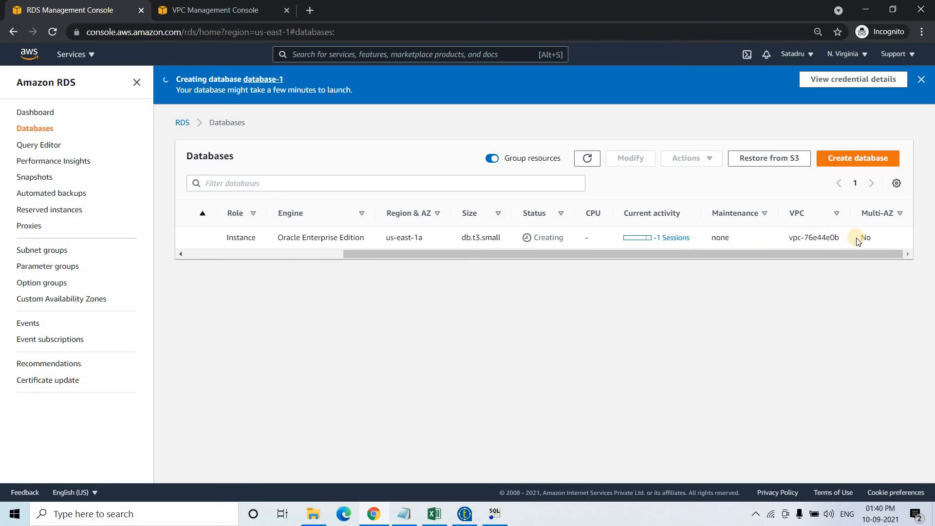
{"action": "left_click", "coordinate": [876, 250]}
{"action": "left_click_drag", "start_coordinate": [876, 250], "coordinate": [878, 221]}
{"action": "left_click_drag", "start_coordinate": [732, 256], "coordinate": [428, 278]}
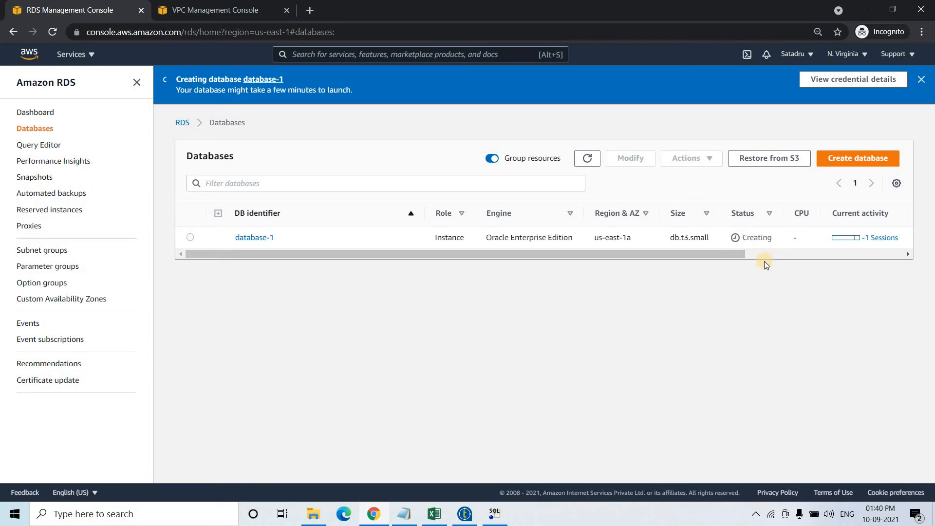
{"action": "left_click", "coordinate": [586, 156]}
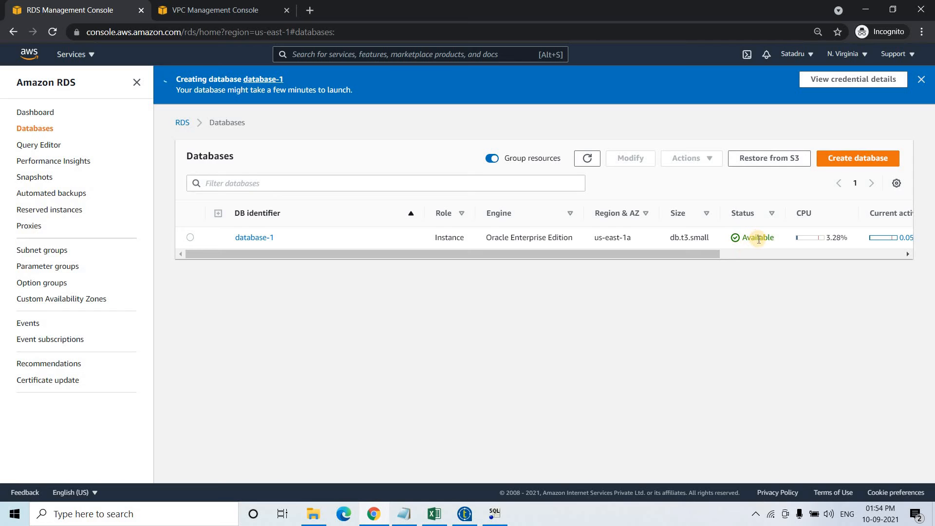
Copy database-1's endpoint from its connectivity details and replace the <hostname> placeholder in the Notepad JDBC URL with it.
{"action": "left_click", "coordinate": [255, 238]}
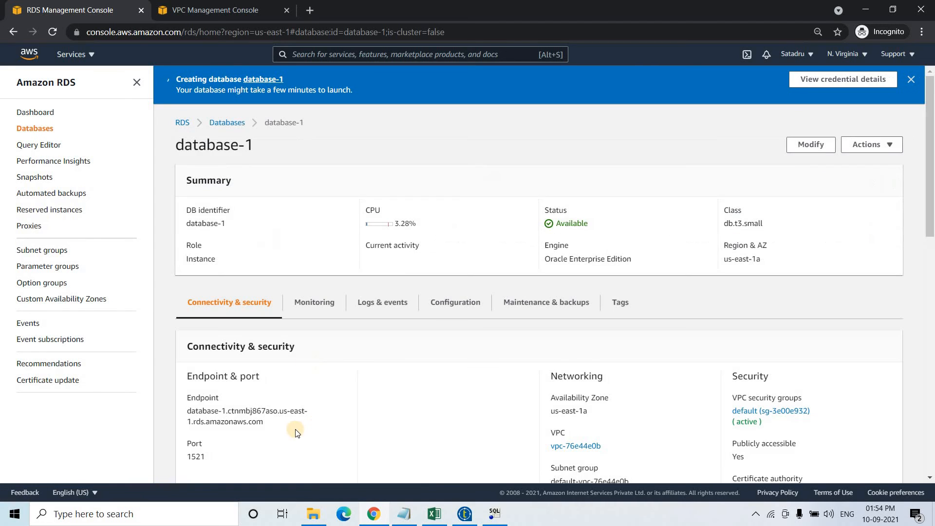
{"action": "triple_click", "coordinate": [191, 412]}
{"action": "key", "text": "ctrl+c"}
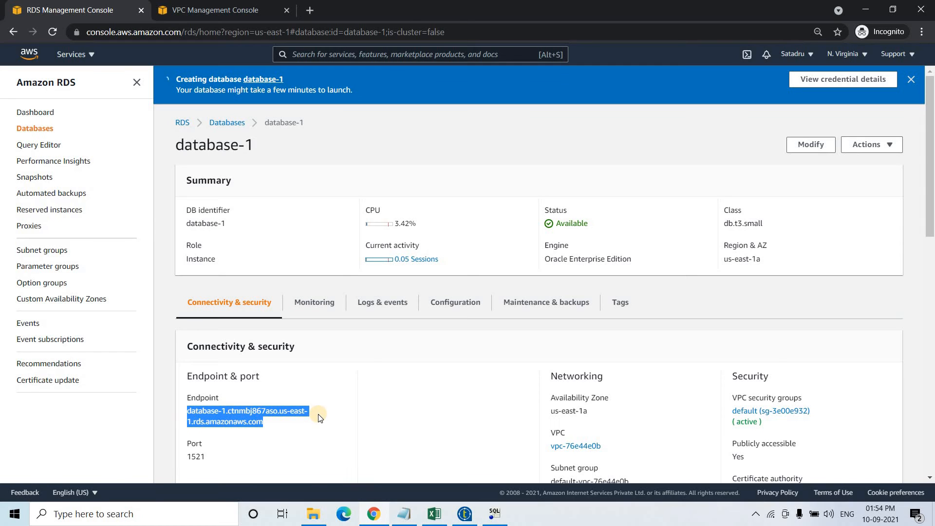
{"action": "left_click", "coordinate": [397, 457]}
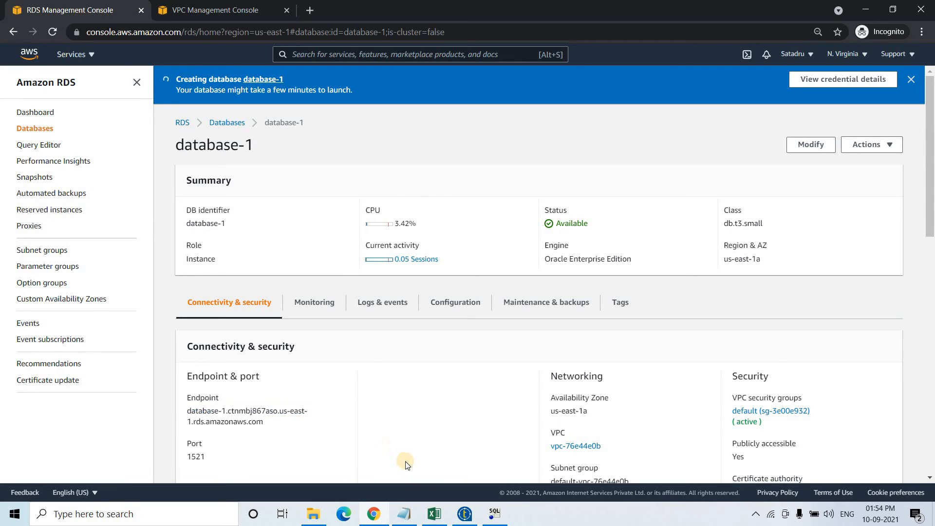
{"action": "left_click", "coordinate": [404, 516]}
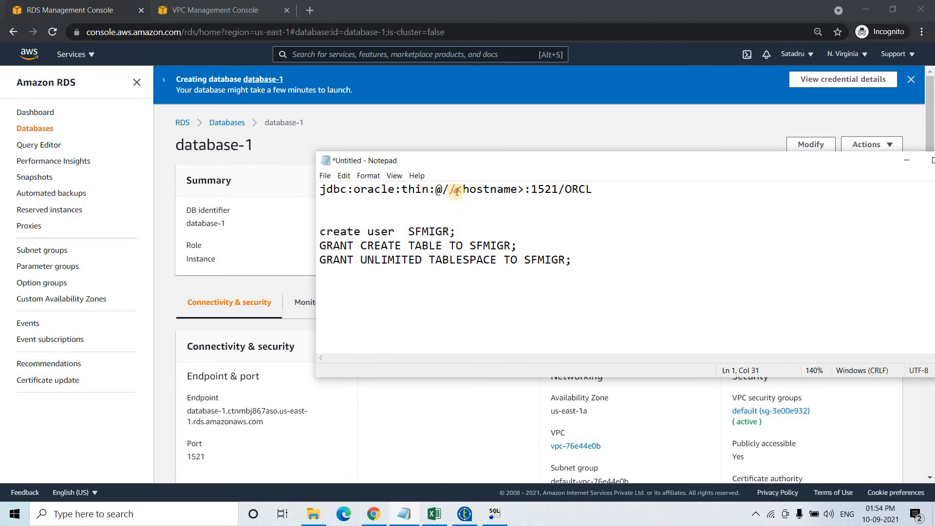
{"action": "left_click_drag", "start_coordinate": [456, 191], "coordinate": [523, 191]}
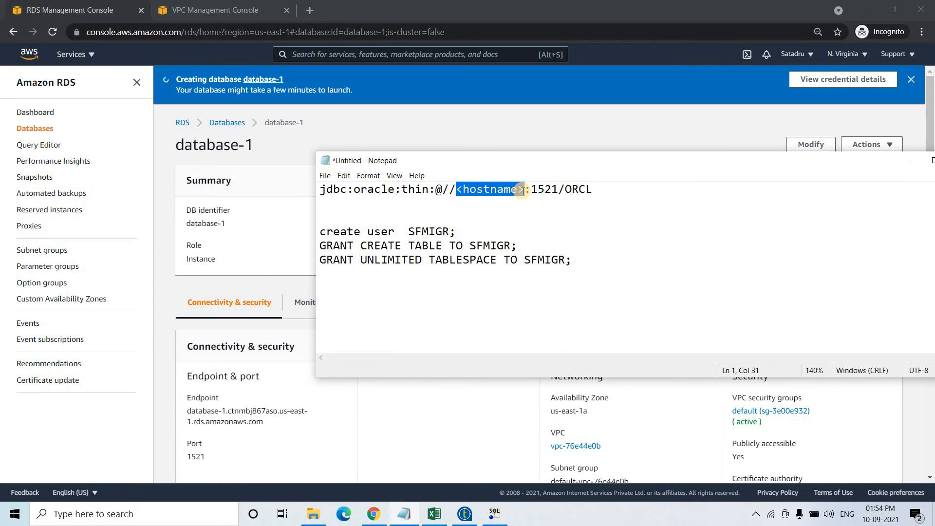
{"action": "key", "text": "ctrl+v"}
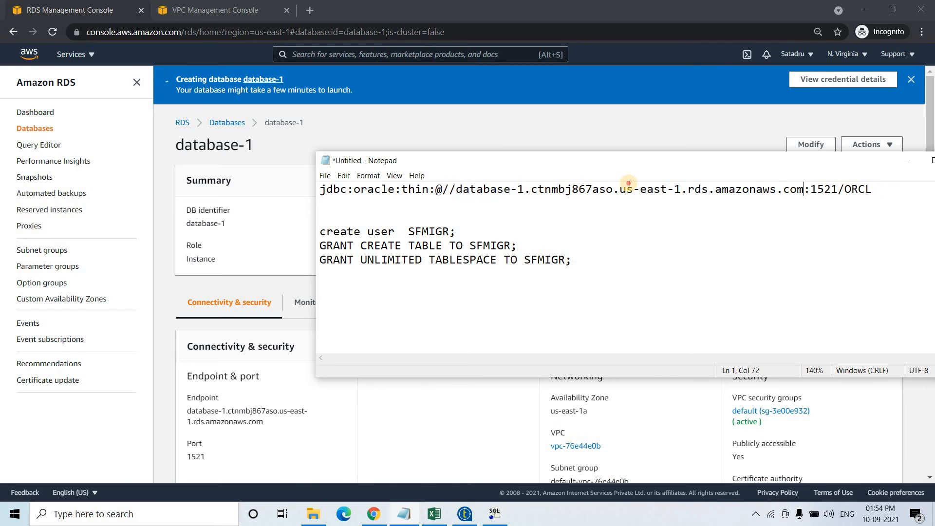
Copy the completed JDBC URL from Notepad into the URL of the oracleconn profile in SQL Workbench/J.
{"action": "left_click_drag", "start_coordinate": [873, 188], "coordinate": [307, 191]}
{"action": "key", "text": "ctrl+c"}
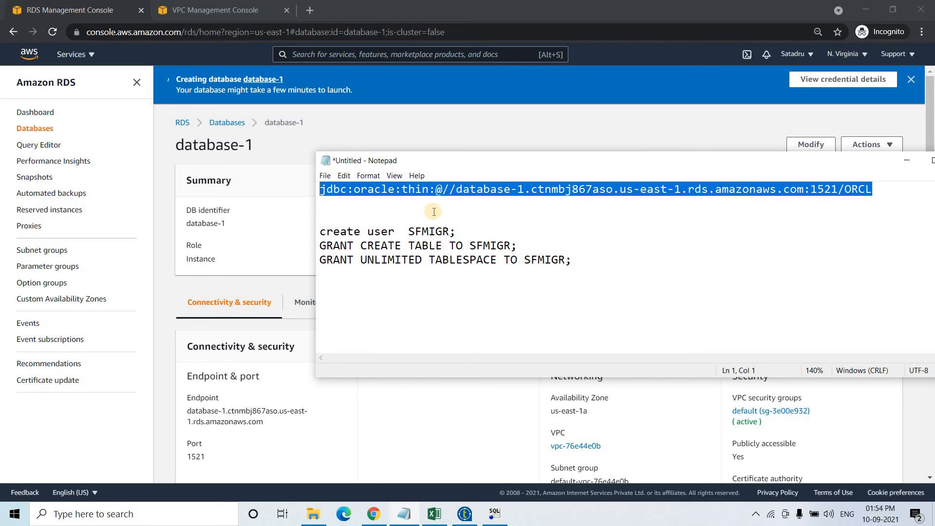
{"action": "left_click", "coordinate": [433, 211]}
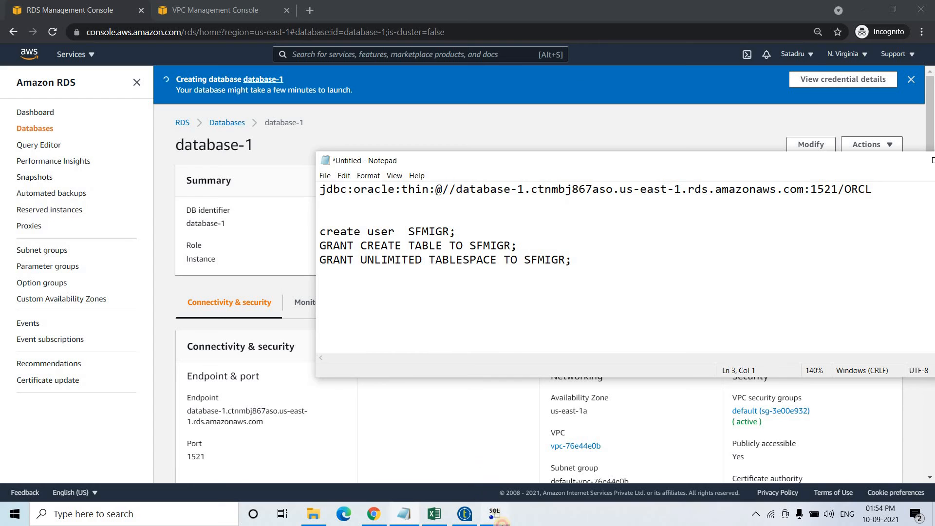
{"action": "left_click", "coordinate": [498, 517]}
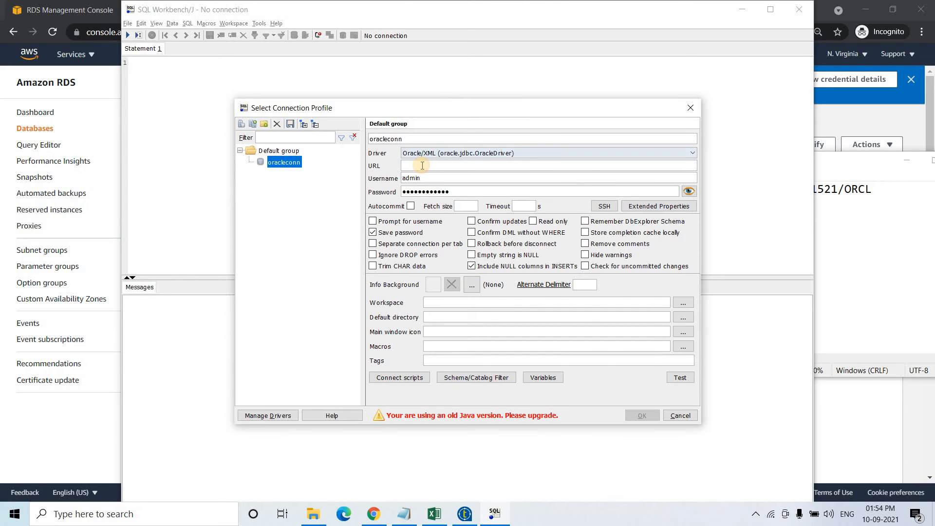
{"action": "key", "text": "ctrl+v"}
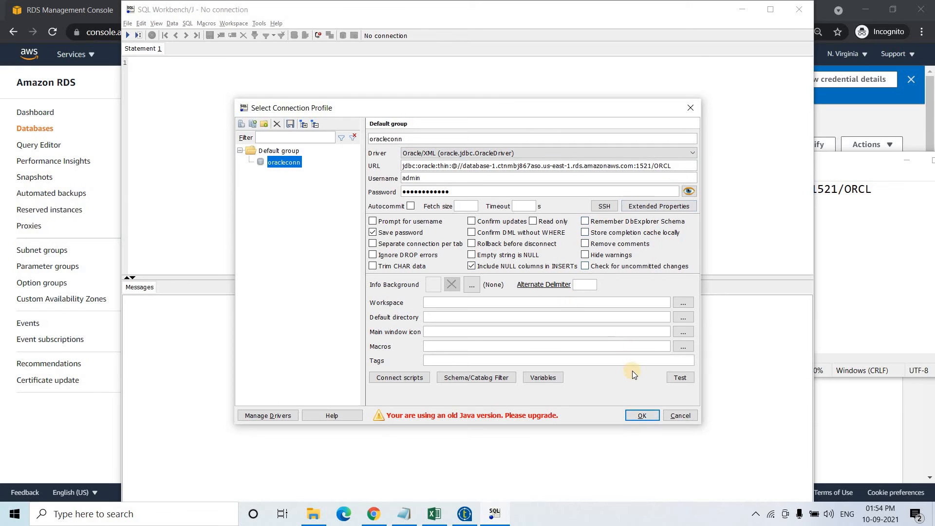
Test the oracleconn connection, dismiss the test message and connect to the database with this profile.
{"action": "left_click", "coordinate": [670, 378]}
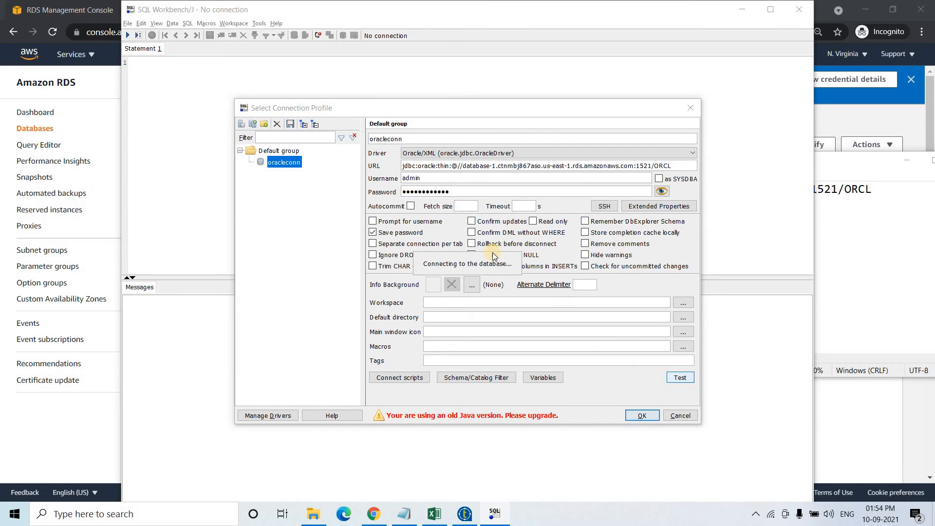
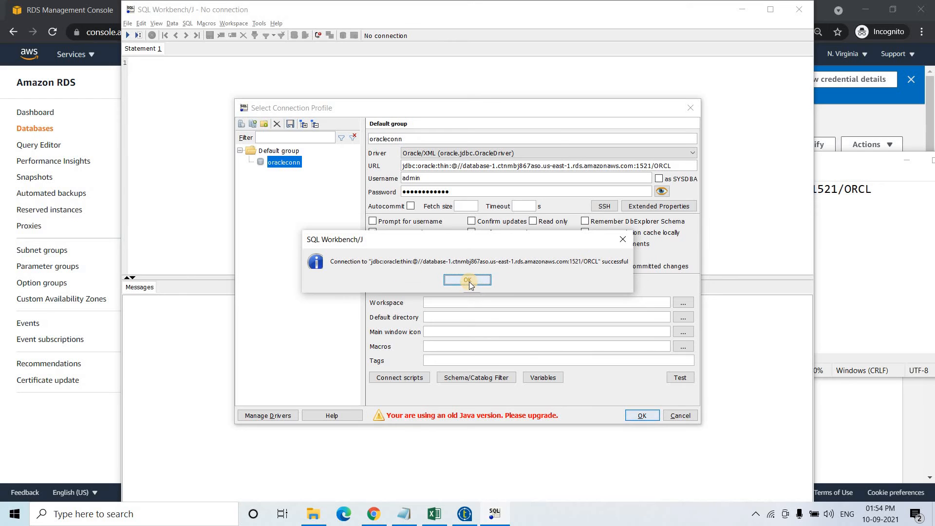
{"action": "left_click", "coordinate": [468, 280]}
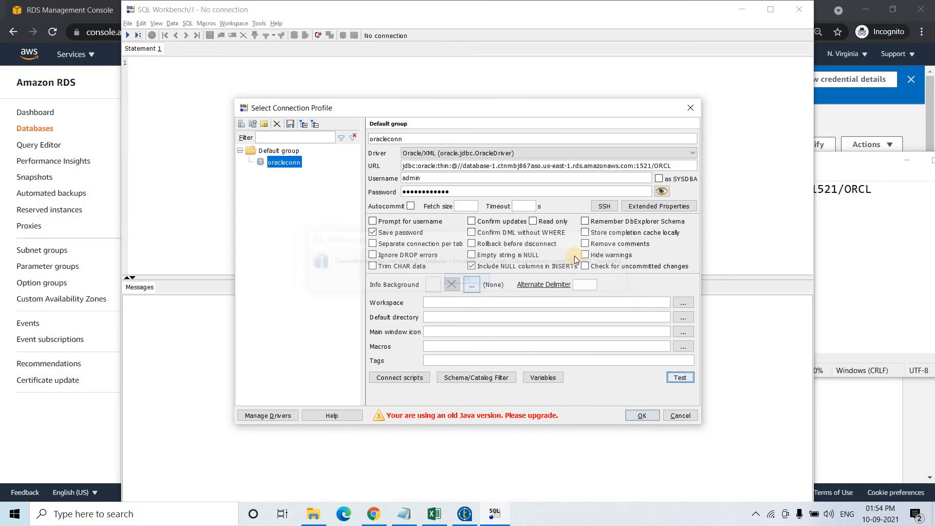
{"action": "left_click", "coordinate": [641, 412]}
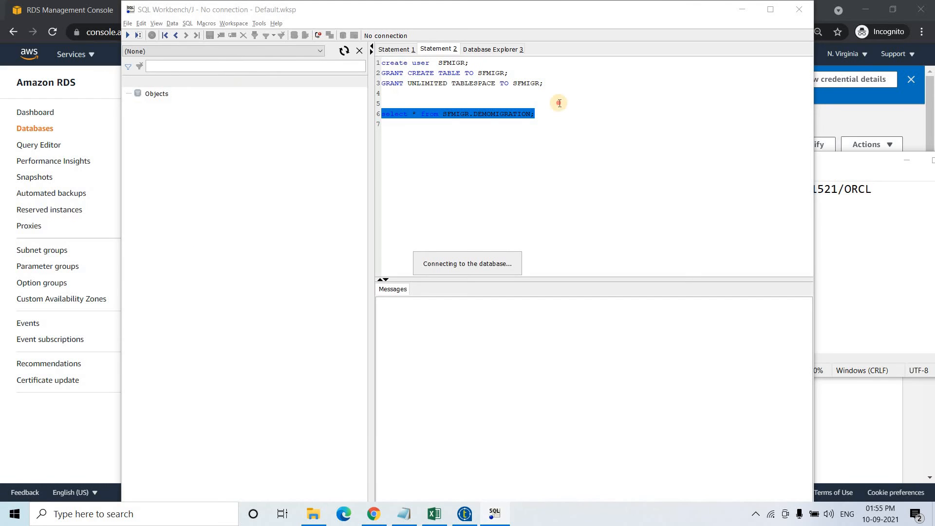
Delete all the old SQL statements from the Statement 2 editor.
{"action": "left_click_drag", "start_coordinate": [399, 62], "coordinate": [378, 60]}
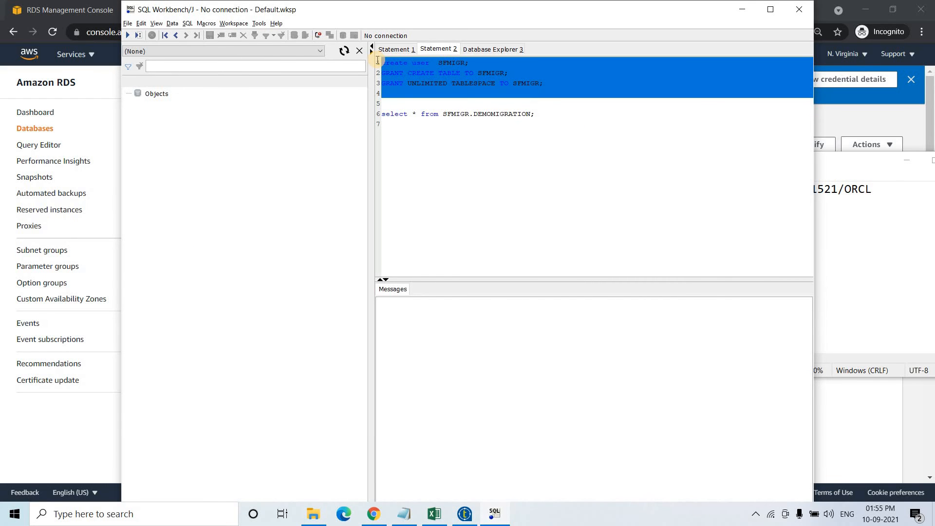
{"action": "key", "text": "Delete"}
{"action": "left_click_drag", "start_coordinate": [462, 82], "coordinate": [350, 65]}
{"action": "key", "text": "Delete"}
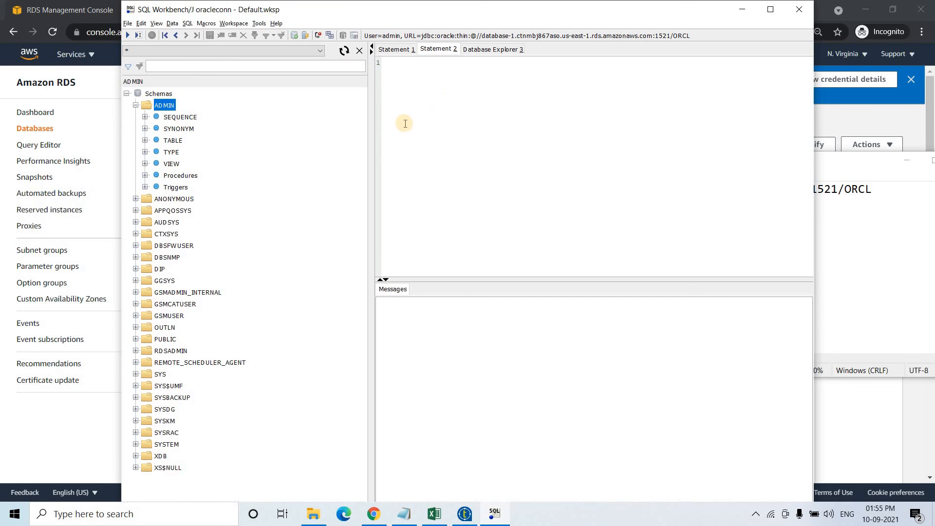
Collapse the ADMIN schema, reload the schema tree and review the database's list of schemas.
{"action": "left_click", "coordinate": [136, 105]}
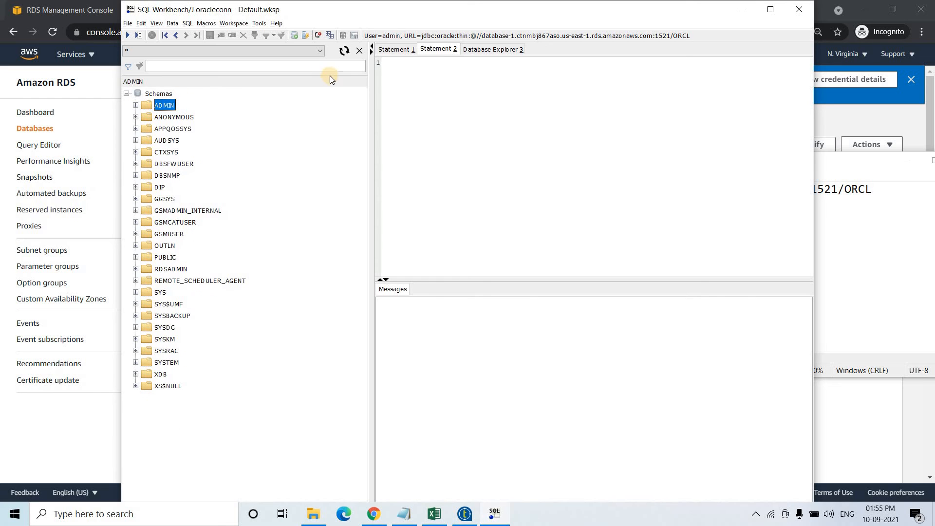
{"action": "left_click", "coordinate": [341, 50]}
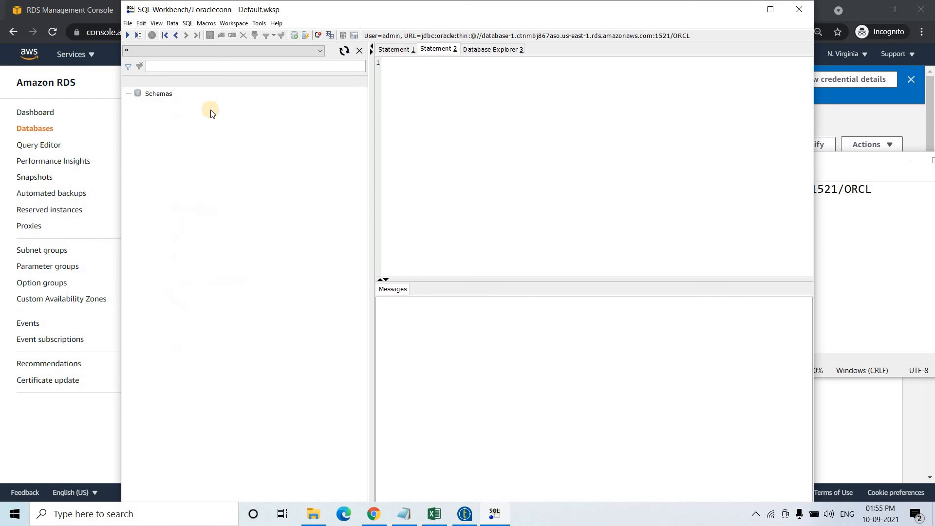
{"action": "left_click", "coordinate": [135, 105]}
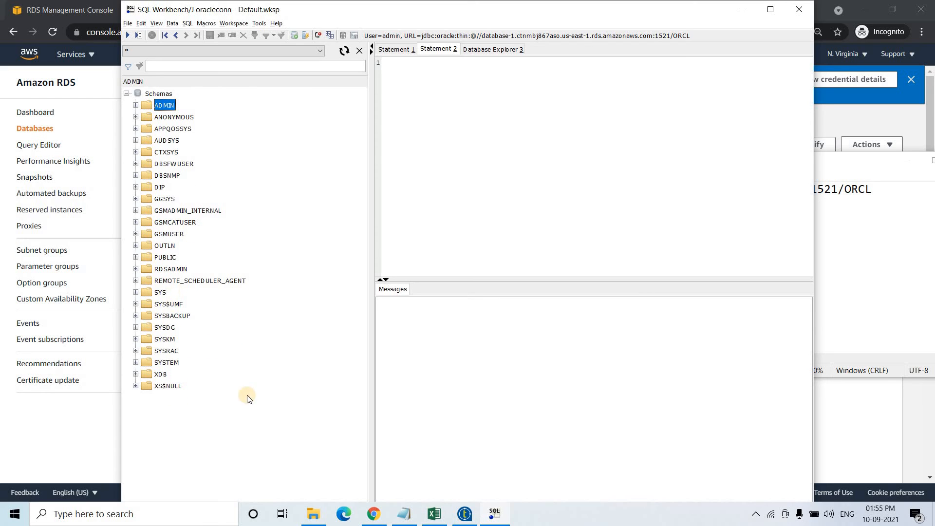
Copy the SFMIGR create user and two GRANT statements from Notepad into SQL Workbench/J's empty Statement 2 editor.
{"action": "left_click", "coordinate": [417, 523]}
{"action": "left_click_drag", "start_coordinate": [590, 269], "coordinate": [319, 231]}
{"action": "key", "text": "ctrl+c"}
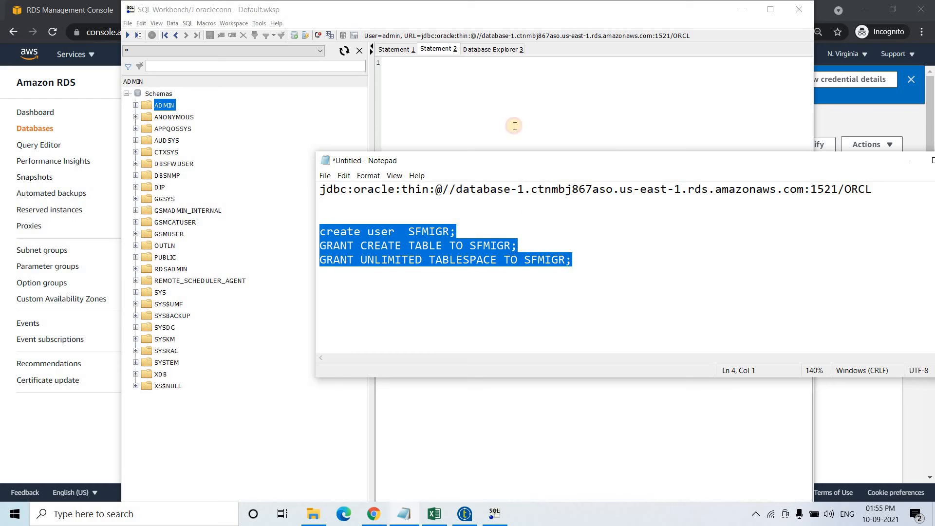
{"action": "left_click", "coordinate": [495, 98]}
{"action": "key", "text": "ctrl+v"}
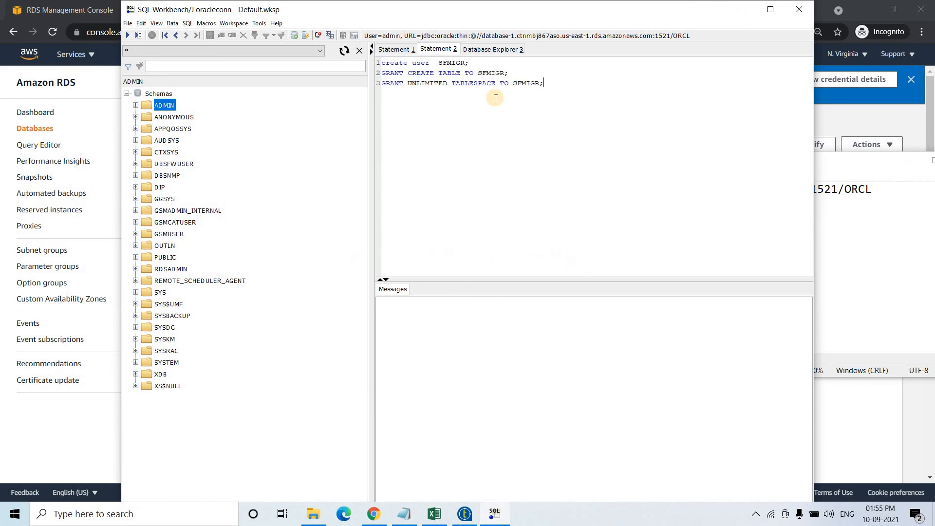
Enlarge the editor text, run only the "create user SFMIGR;" statement and check its execution message.
{"action": "scroll", "coordinate": [495, 98], "scroll_direction": "up", "scroll_amount": 5}
{"action": "left_click_drag", "start_coordinate": [580, 69], "coordinate": [387, 69]}
{"action": "left_click", "coordinate": [128, 36]}
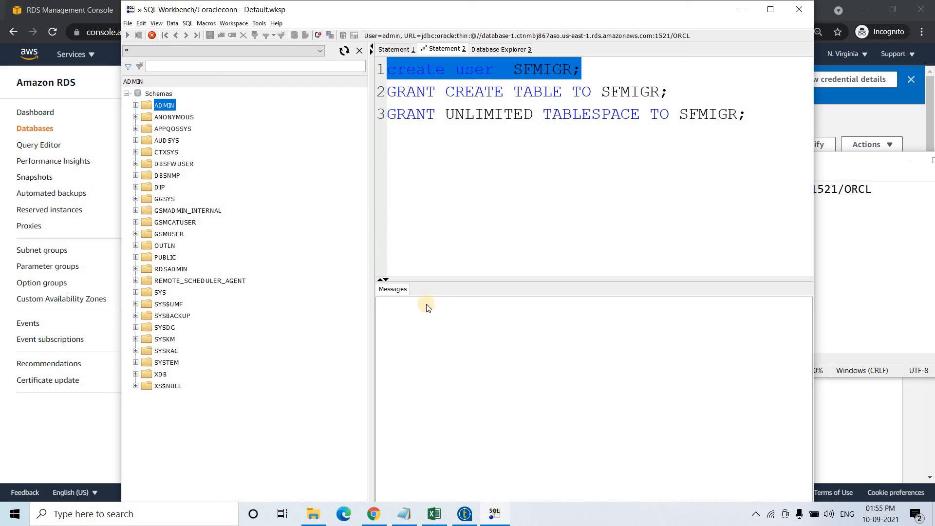
{"action": "left_click_drag", "start_coordinate": [468, 323], "coordinate": [378, 301]}
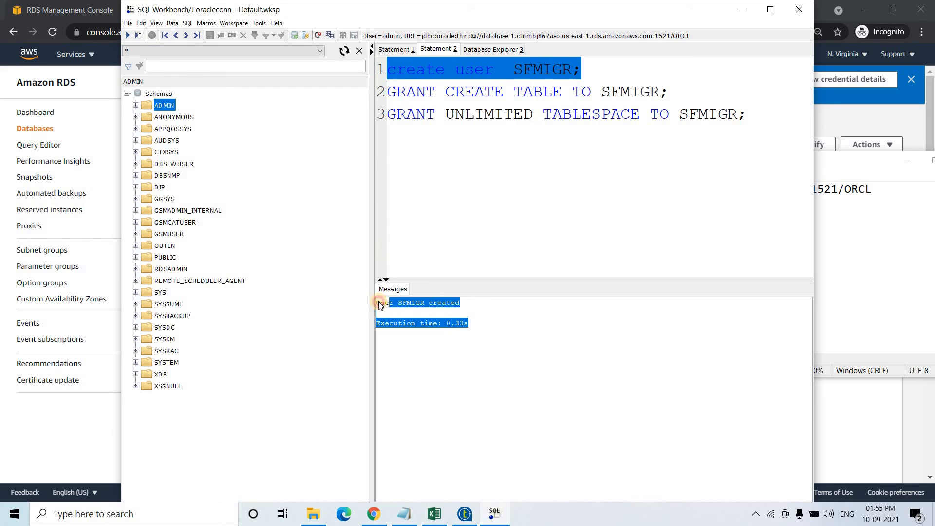
Run the GRANT CREATE TABLE and GRANT UNLIMITED TABLESPACE statements for SFMIGR one at a time.
{"action": "left_click", "coordinate": [659, 66]}
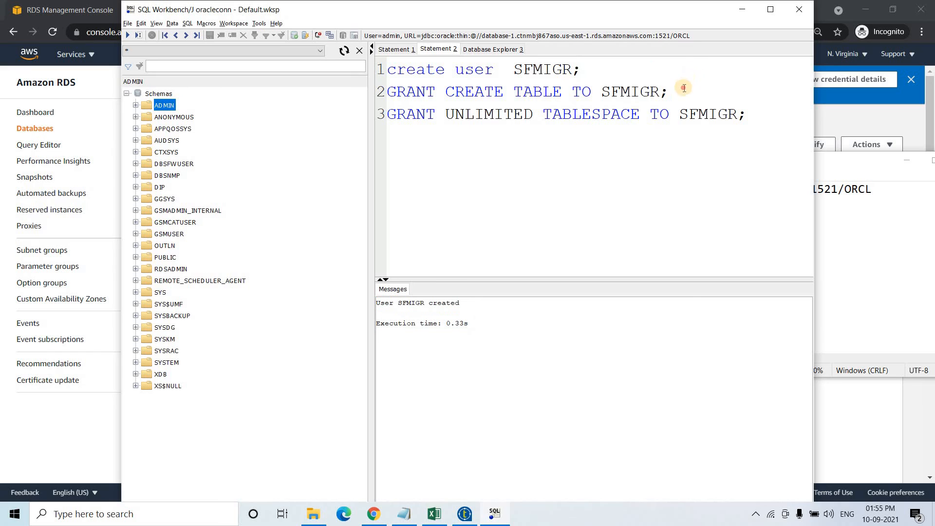
{"action": "left_click_drag", "start_coordinate": [668, 92], "coordinate": [387, 91]}
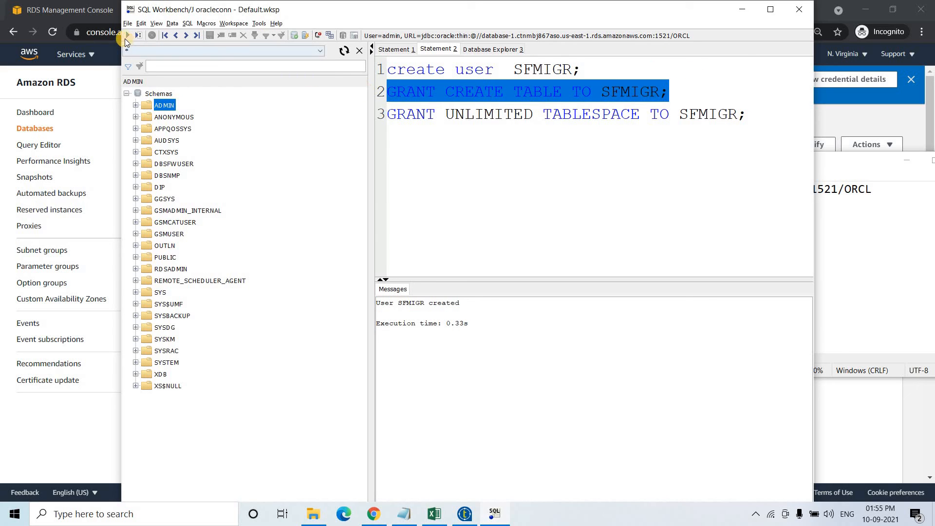
{"action": "key", "text": "ctrl+Return"}
{"action": "left_click_drag", "start_coordinate": [767, 115], "coordinate": [383, 114]}
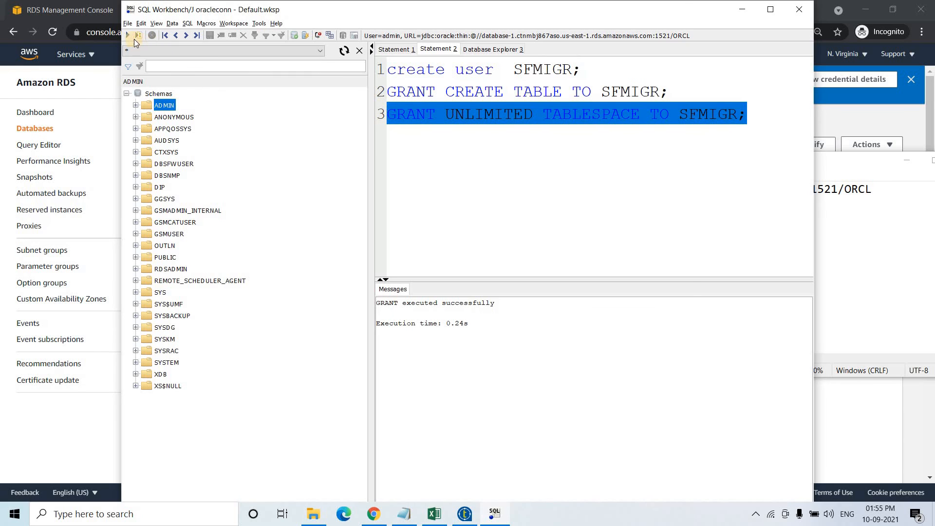
{"action": "left_click", "coordinate": [127, 36]}
Reload the schema tree and expand the SFMIGR schema and its TABLE node to check for existing tables.
{"action": "left_click", "coordinate": [344, 50]}
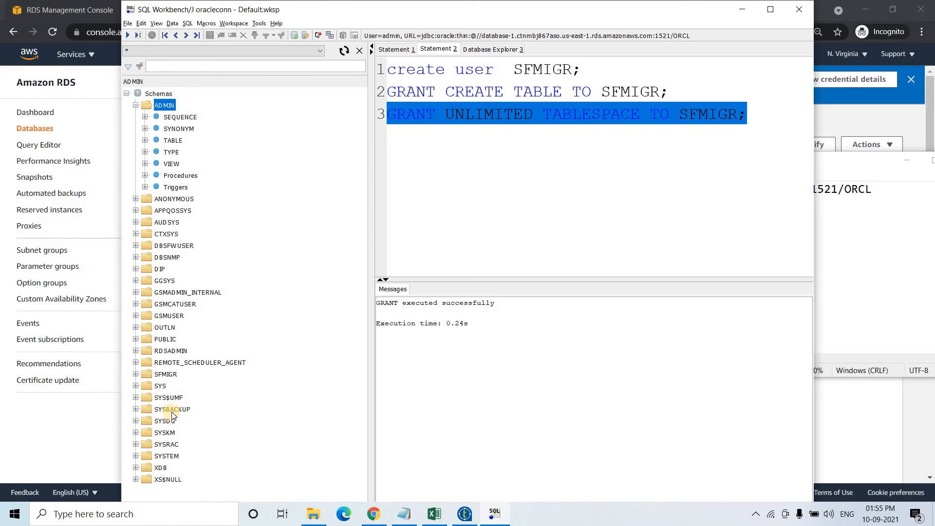
{"action": "left_click", "coordinate": [136, 374]}
{"action": "left_click", "coordinate": [160, 376]}
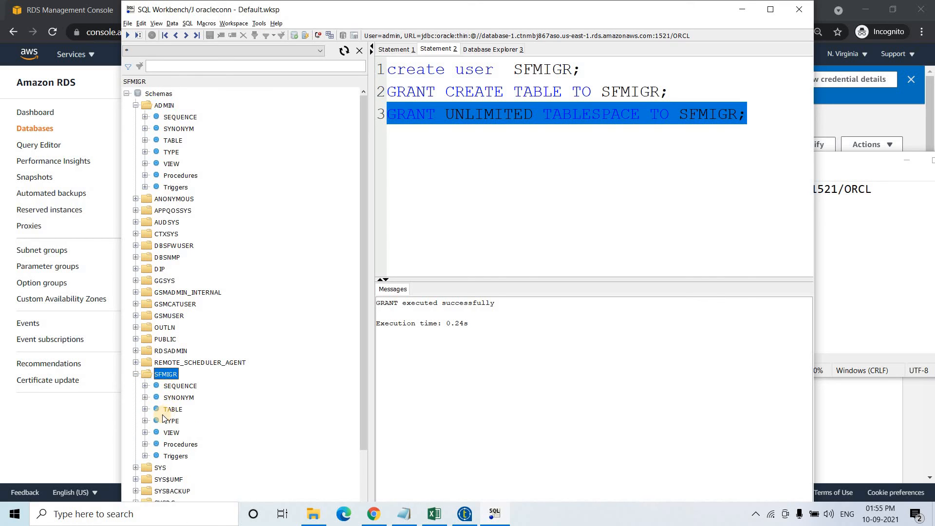
{"action": "left_click", "coordinate": [144, 408]}
{"action": "left_click", "coordinate": [553, 207]}
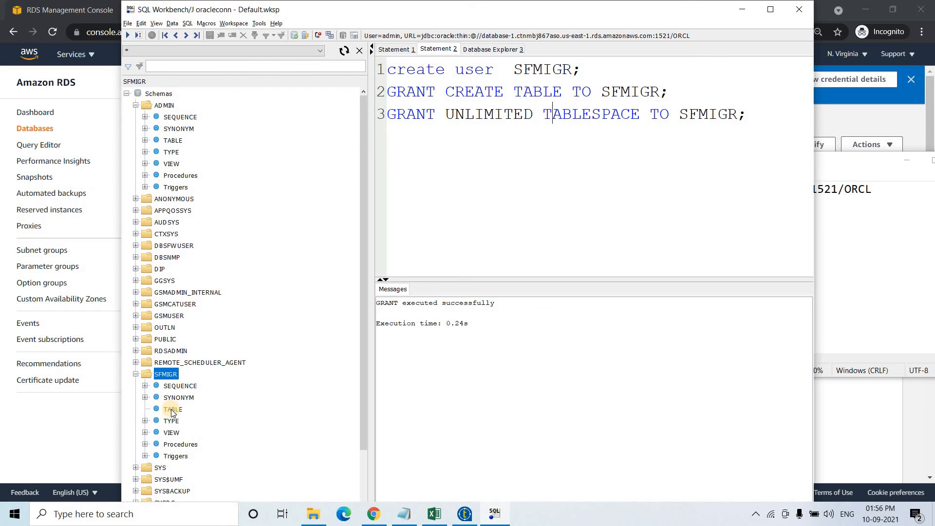
Switch to Talend Open Studio and check the target table name in the tDBOutput_1 component's basic settings.
{"action": "left_click", "coordinate": [742, 9]}
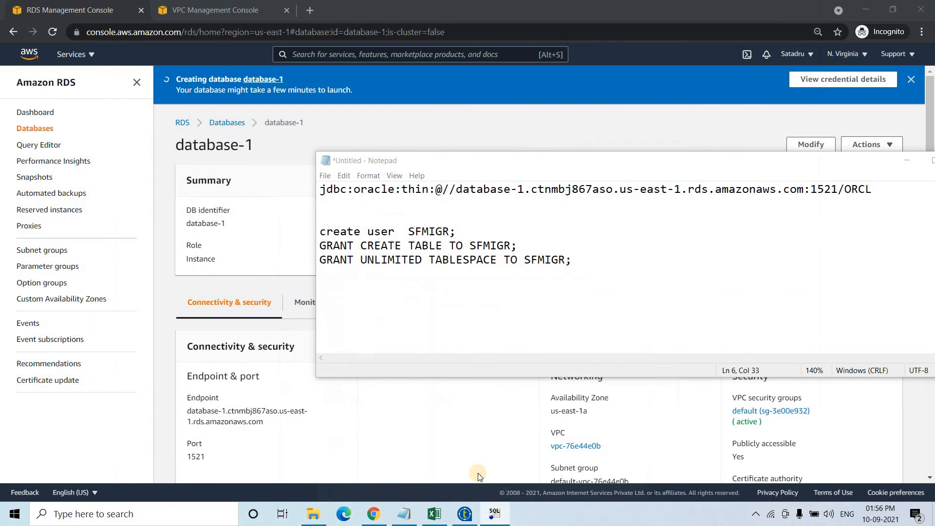
{"action": "left_click", "coordinate": [463, 512]}
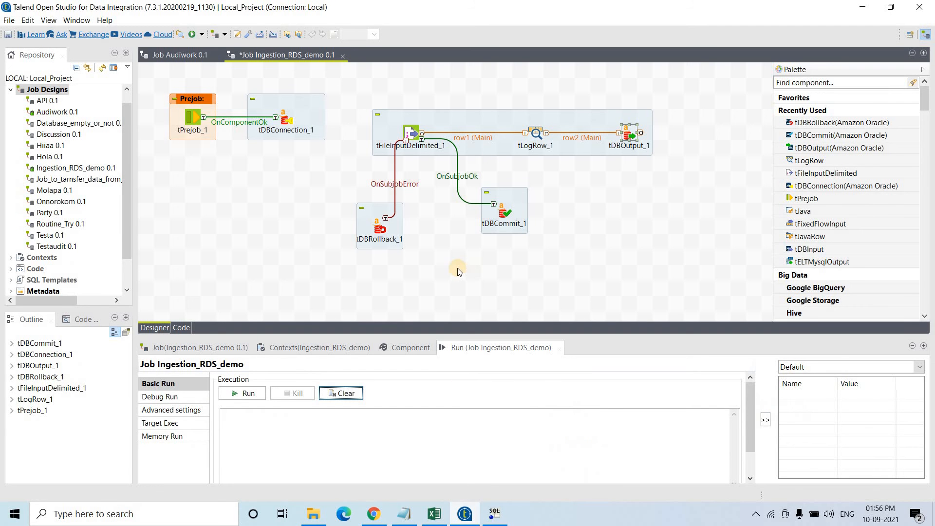
{"action": "left_click", "coordinate": [630, 133]}
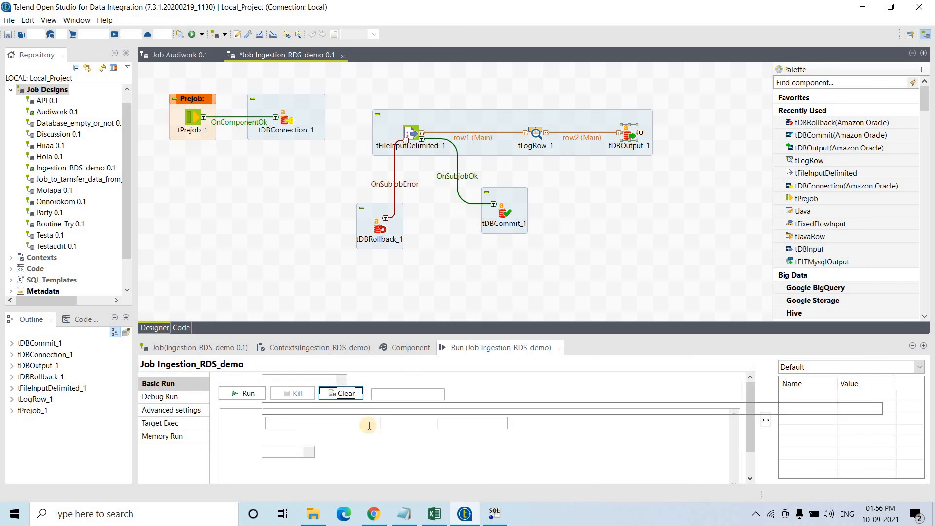
{"action": "left_click", "coordinate": [302, 409]}
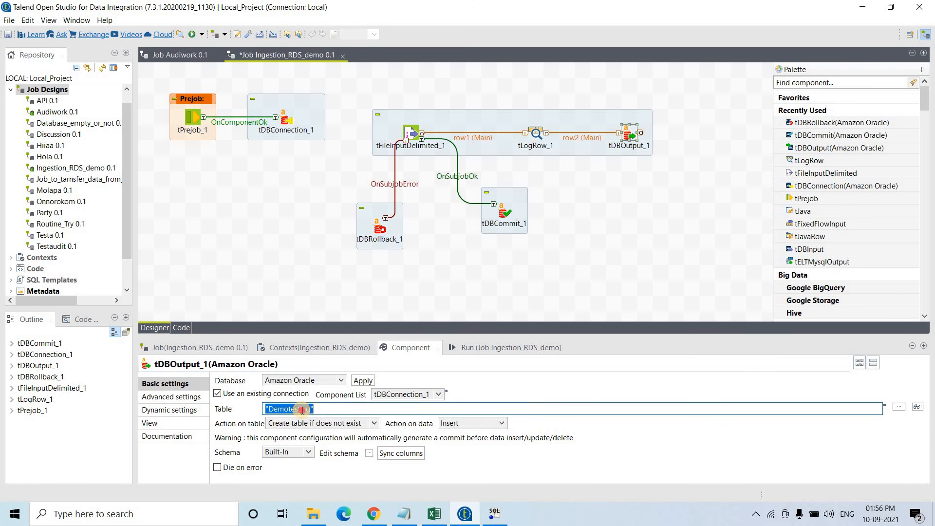
{"action": "left_click", "coordinate": [302, 409]}
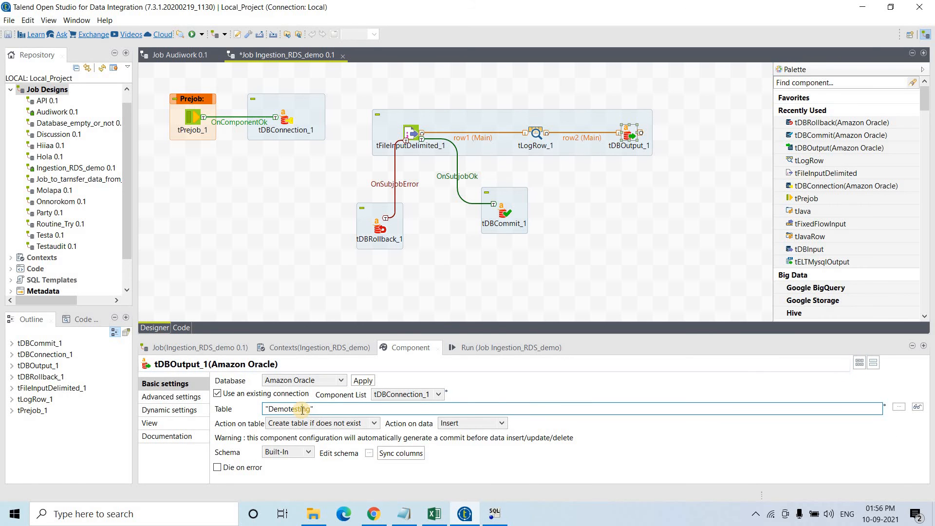
Enlarge the settings area of tDBConnection_1 and set its username to "admin" and its schema to "SFMIGR".
{"action": "left_click", "coordinate": [283, 122]}
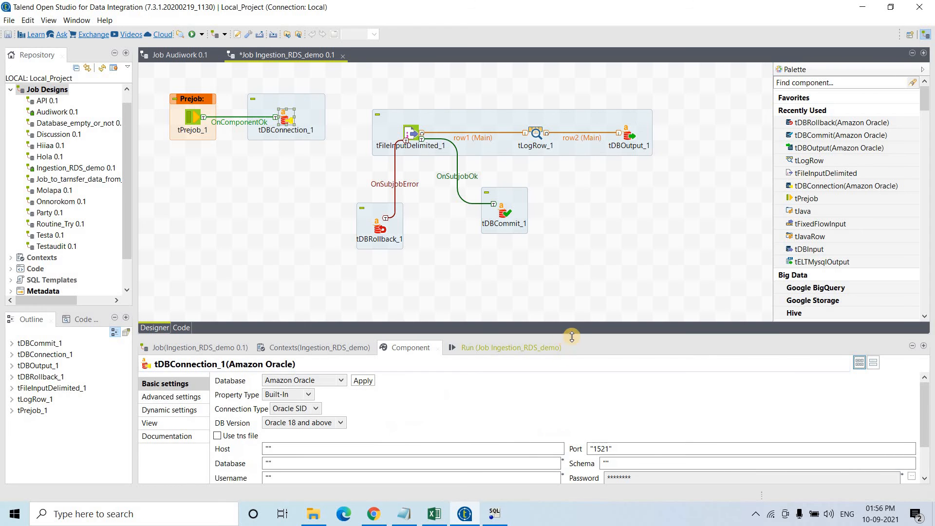
{"action": "left_click_drag", "start_coordinate": [577, 336], "coordinate": [584, 195]}
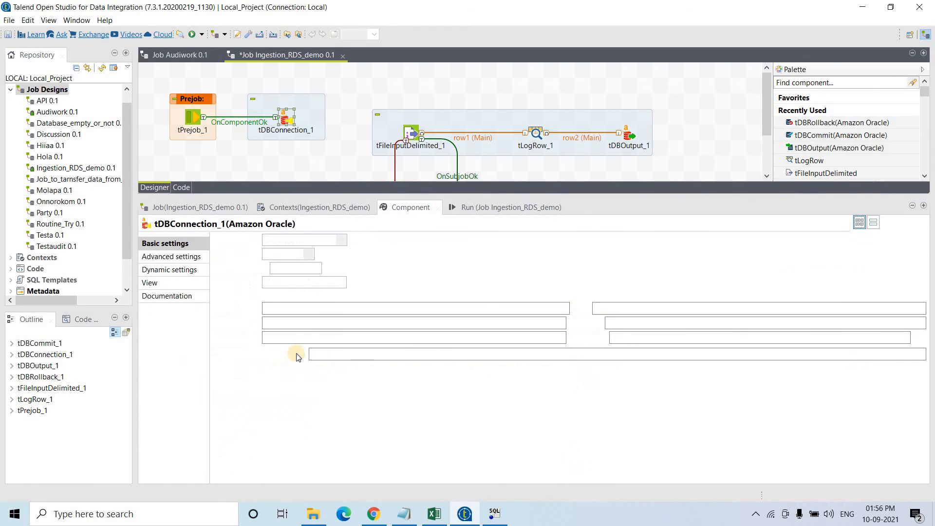
{"action": "left_click", "coordinate": [269, 339]}
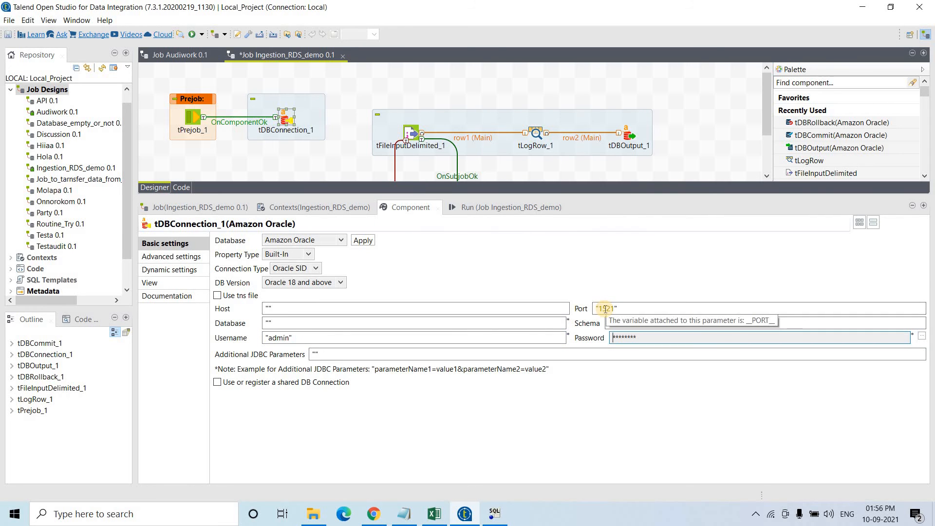
{"action": "left_click", "coordinate": [611, 323]}
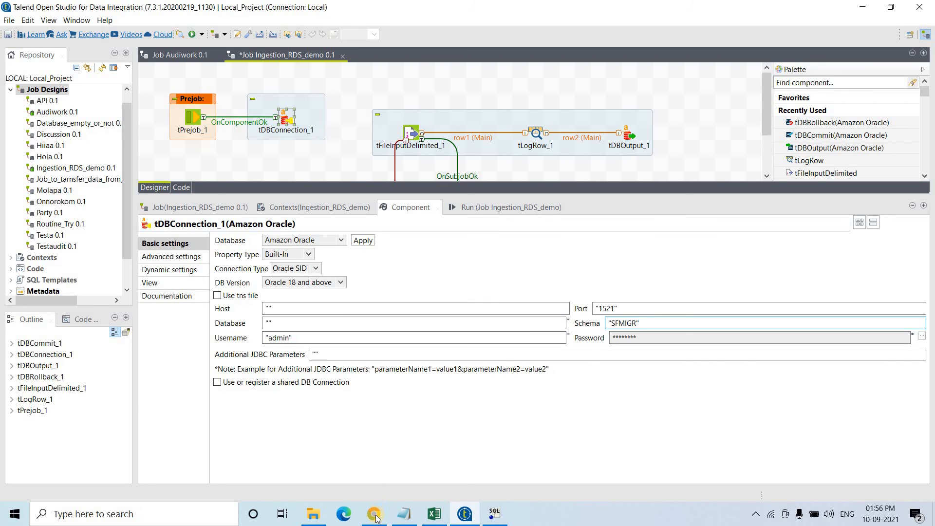
Copy the DB name ORCL from database-1's configuration in the RDS console into tDBConnection_1's Database setting in Talend.
{"action": "mouse_move", "coordinate": [373, 514]}
{"action": "left_click", "coordinate": [371, 438]}
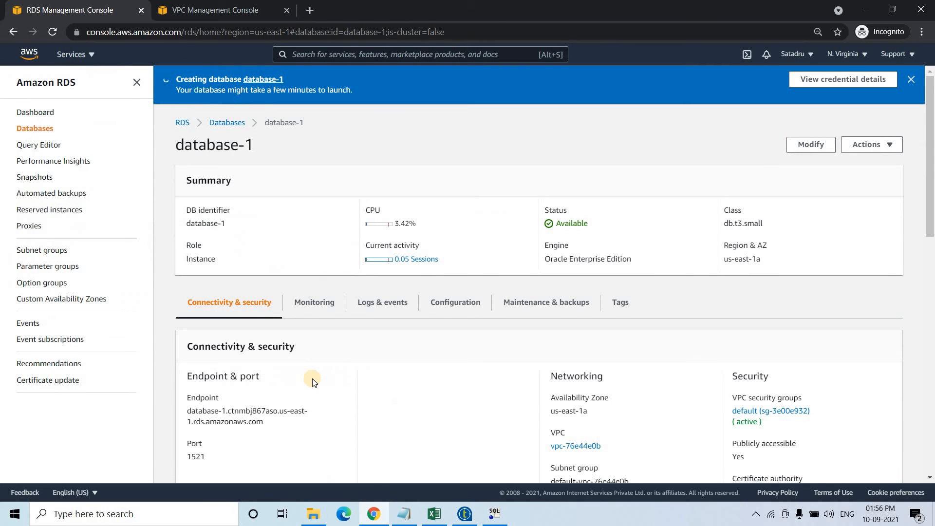
{"action": "scroll", "coordinate": [312, 381], "scroll_direction": "down", "scroll_amount": 4}
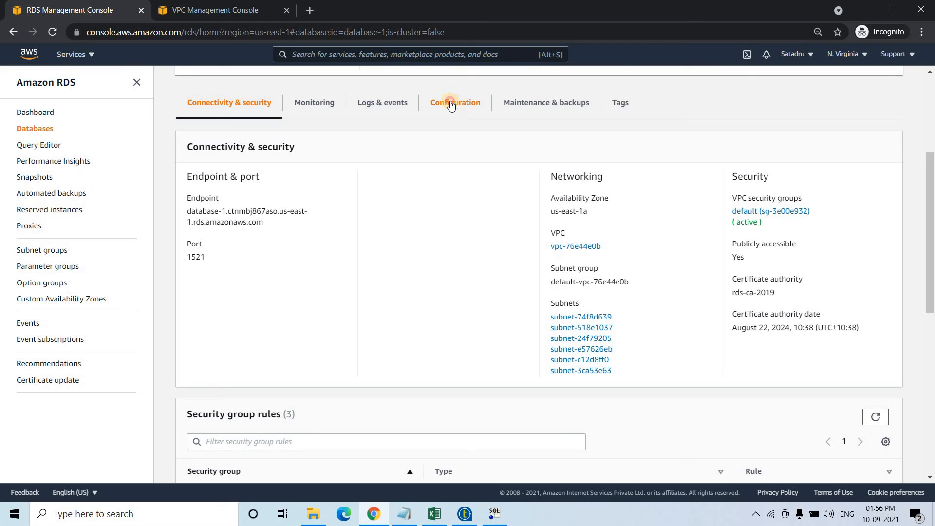
{"action": "left_click", "coordinate": [451, 105]}
{"action": "scroll", "coordinate": [234, 372], "scroll_direction": "down", "scroll_amount": 2}
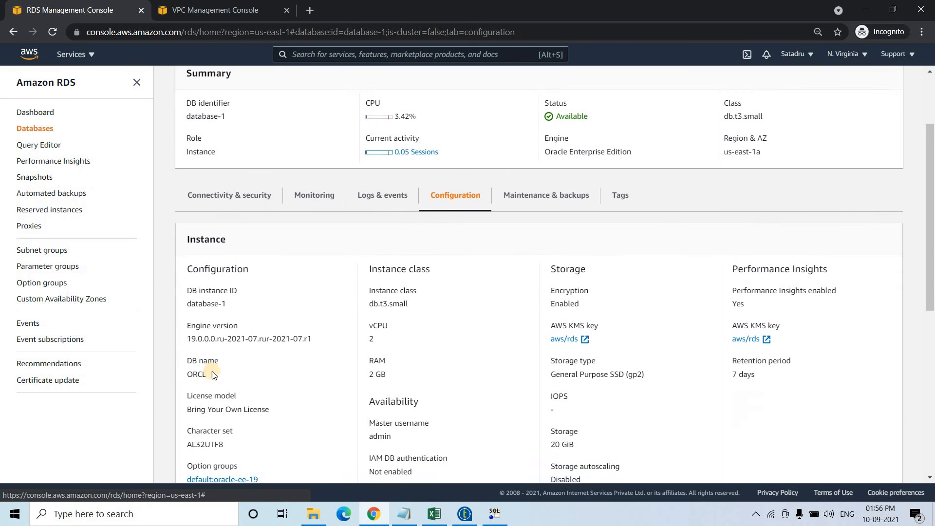
{"action": "left_click_drag", "start_coordinate": [179, 371], "coordinate": [279, 366]}
{"action": "key", "text": "ctrl+c"}
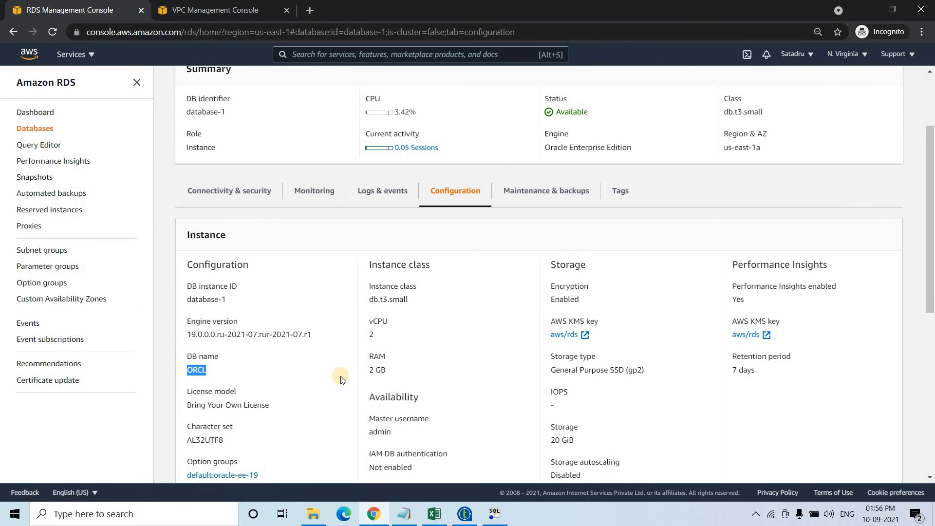
{"action": "left_click", "coordinate": [467, 519]}
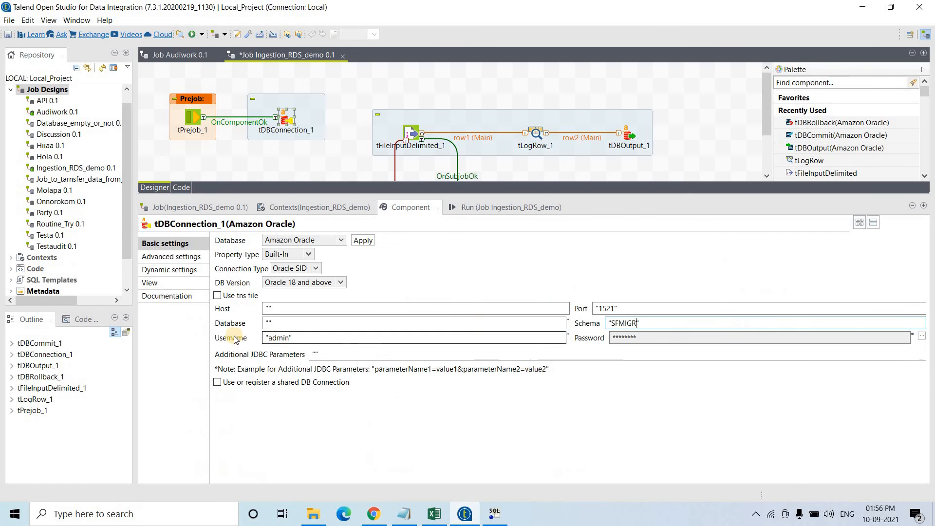
{"action": "left_click", "coordinate": [269, 324]}
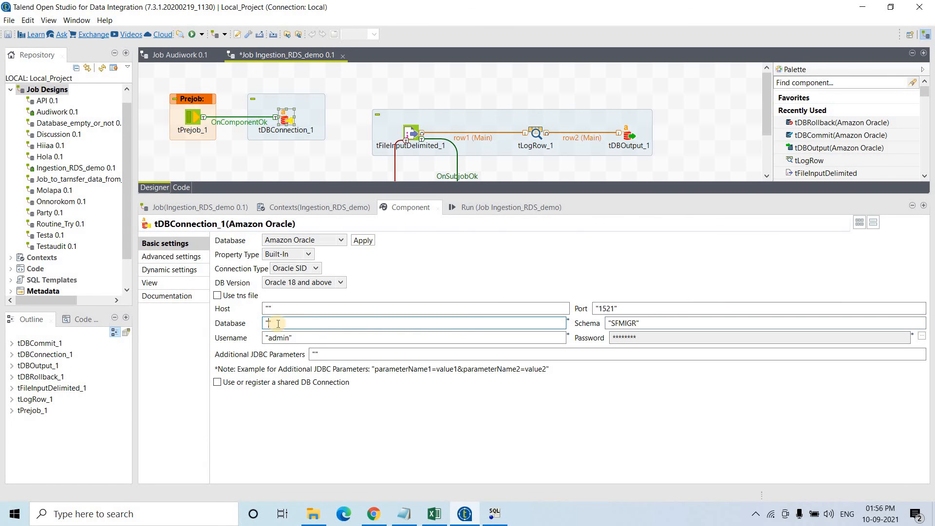
{"action": "key", "text": "ctrl+v"}
Copy database-1's endpoint from the RDS connectivity details into tDBConnection_1's Host setting in Talend.
{"action": "left_click", "coordinate": [369, 518]}
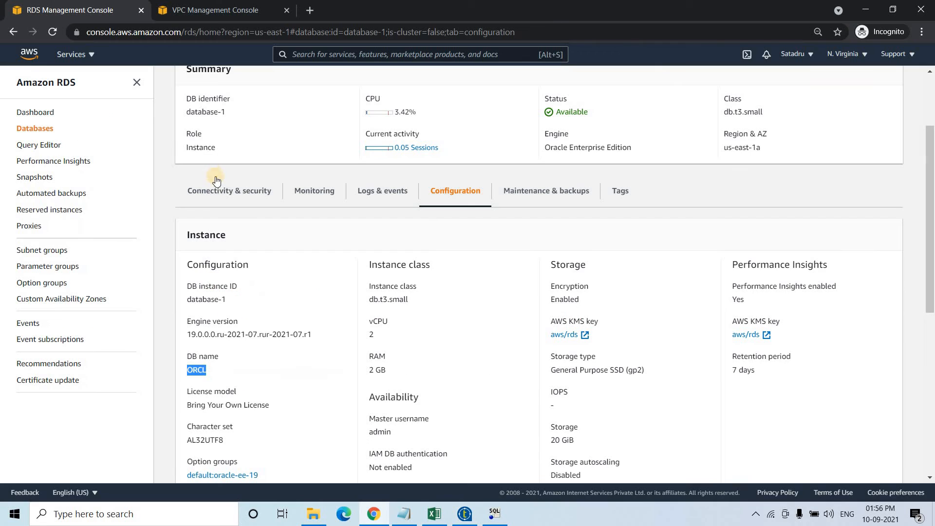
{"action": "key", "text": "alt+Left"}
{"action": "left_click_drag", "start_coordinate": [263, 421], "coordinate": [179, 411]}
{"action": "key", "text": "ctrl+c"}
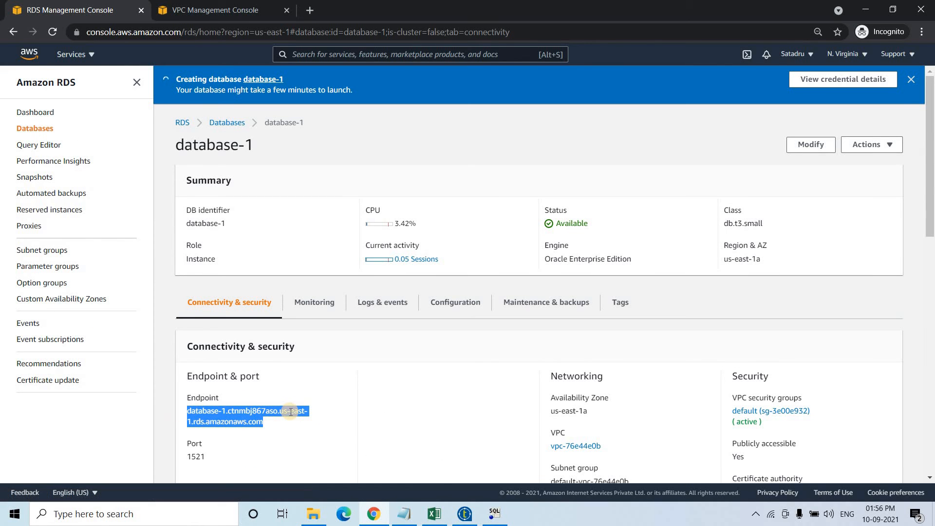
{"action": "left_click", "coordinate": [465, 514]}
{"action": "left_click", "coordinate": [268, 309]}
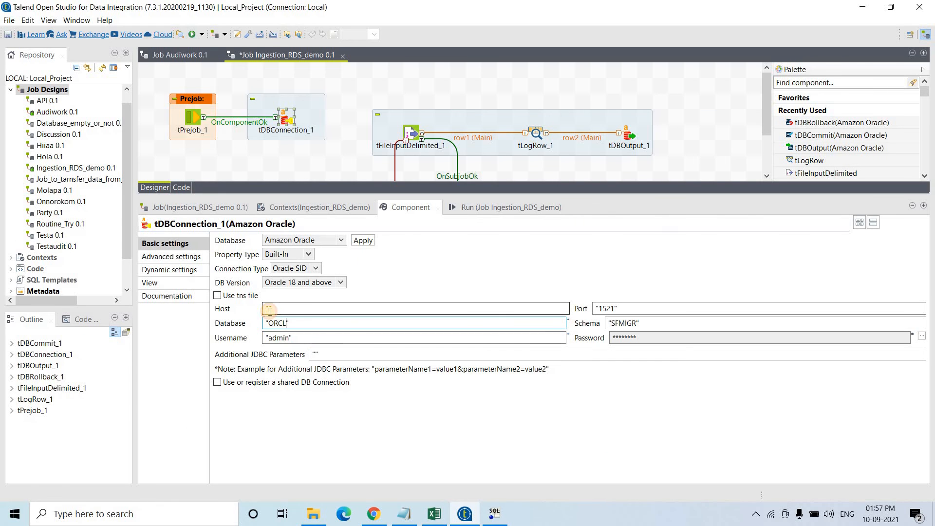
{"action": "key", "text": "ctrl+v"}
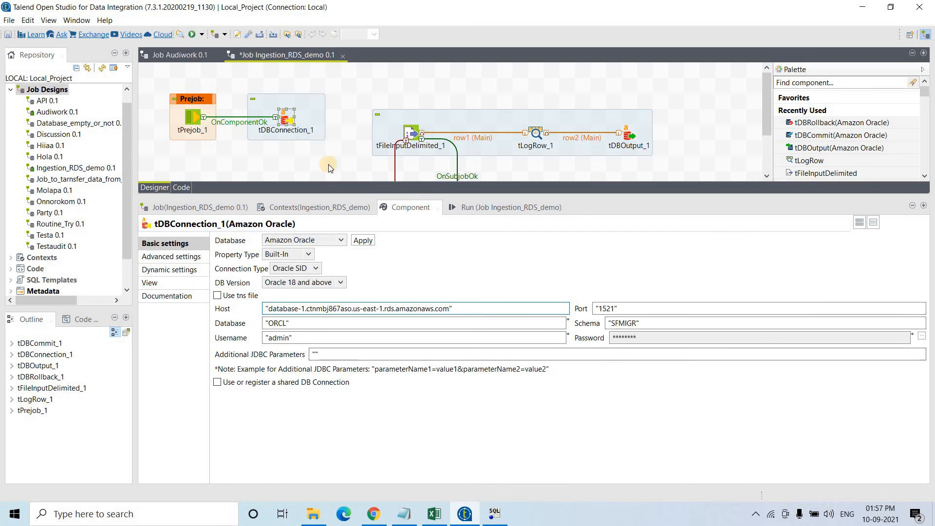
Run the Ingestion_RDS_demo job, follow its flow through to tDBCommit_1 and check the exit message in the execution log.
{"action": "scroll", "coordinate": [325, 160], "scroll_direction": "down", "scroll_amount": 3}
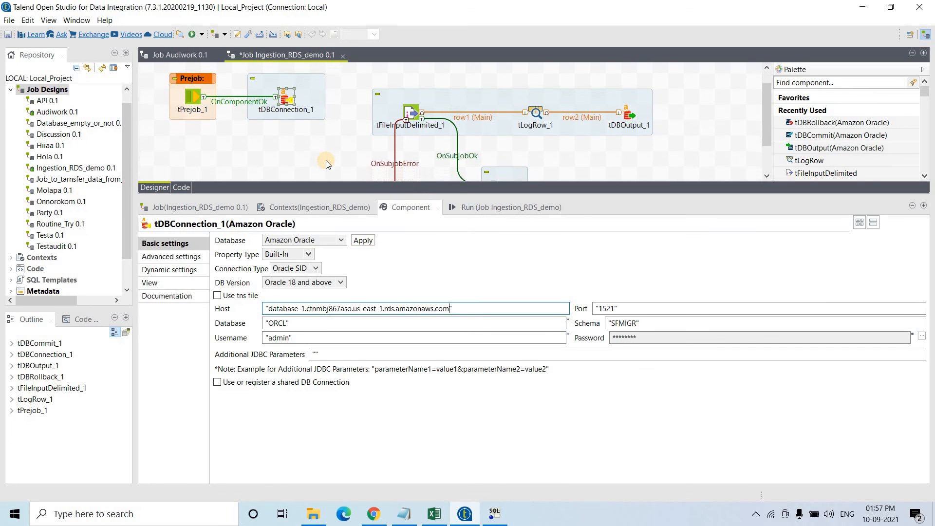
{"action": "left_click", "coordinate": [458, 206]}
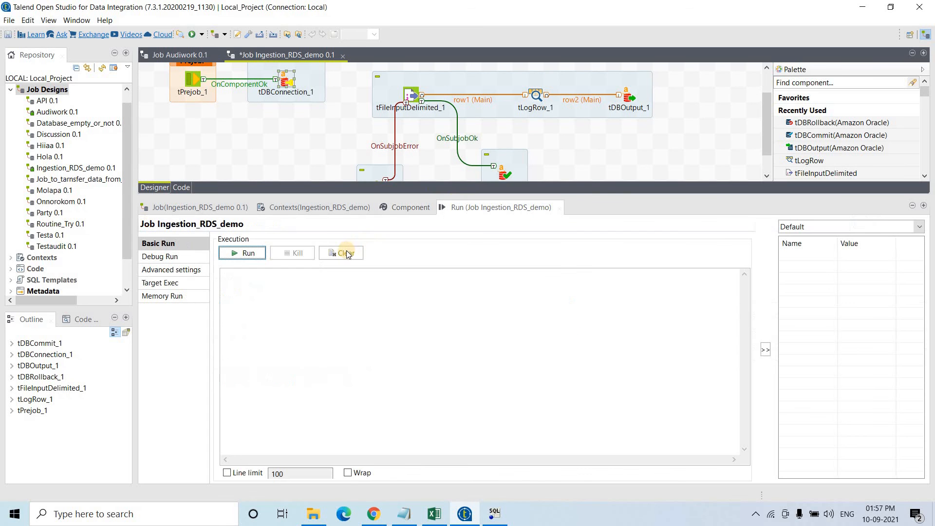
{"action": "left_click", "coordinate": [248, 252]}
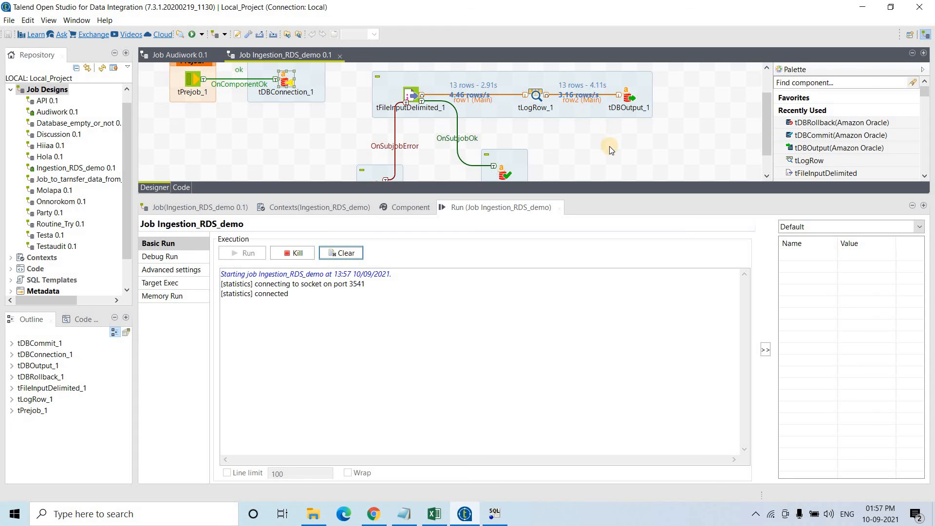
{"action": "left_click", "coordinate": [612, 121]}
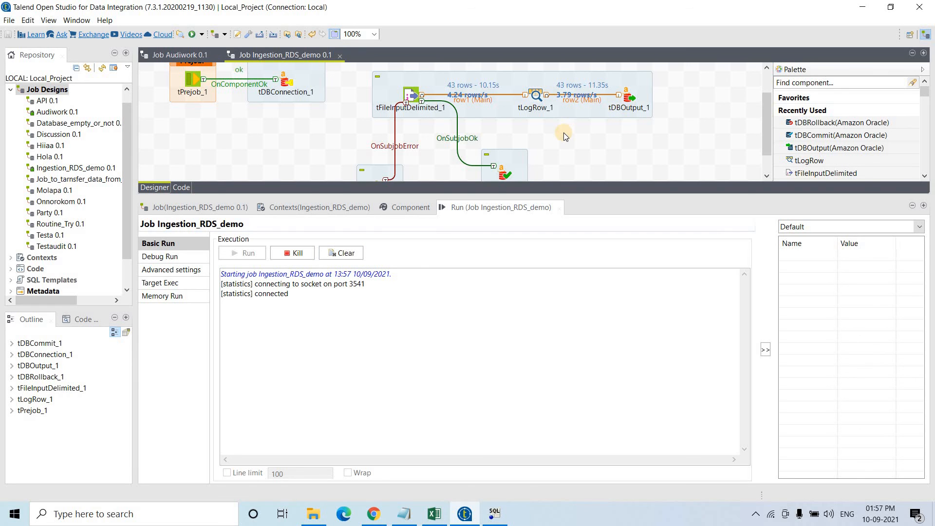
{"action": "scroll", "coordinate": [563, 133], "scroll_direction": "down", "scroll_amount": 1}
{"action": "scroll", "coordinate": [563, 133], "scroll_direction": "down", "scroll_amount": 1}
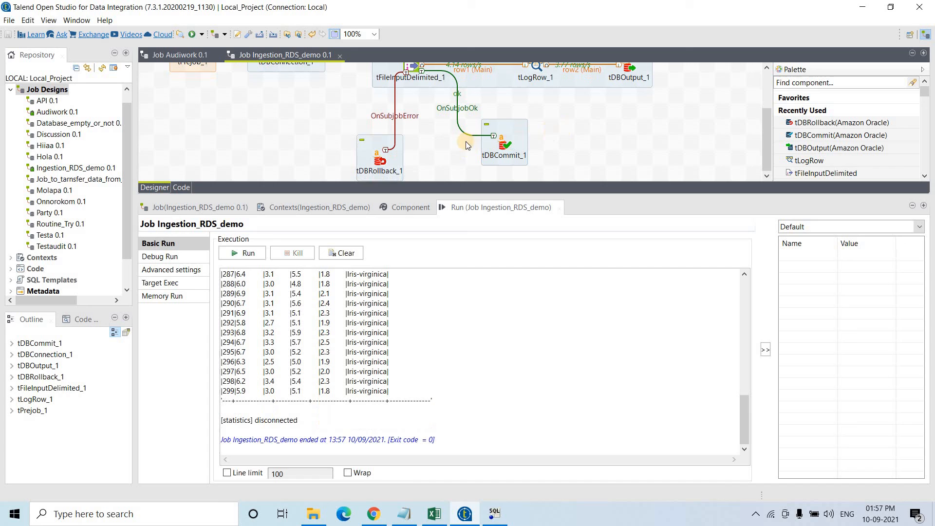
{"action": "left_click", "coordinate": [503, 146]}
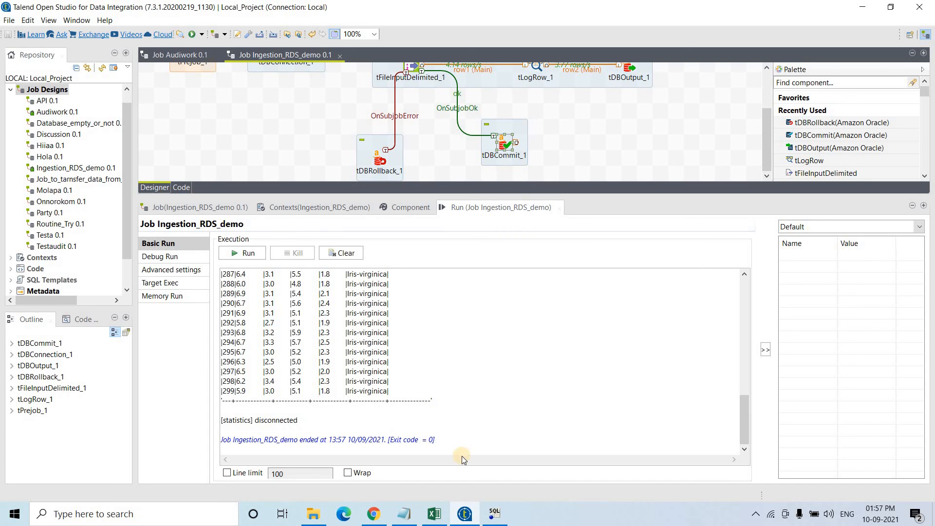
{"action": "left_click_drag", "start_coordinate": [222, 440], "coordinate": [437, 438]}
{"action": "left_click", "coordinate": [438, 439]}
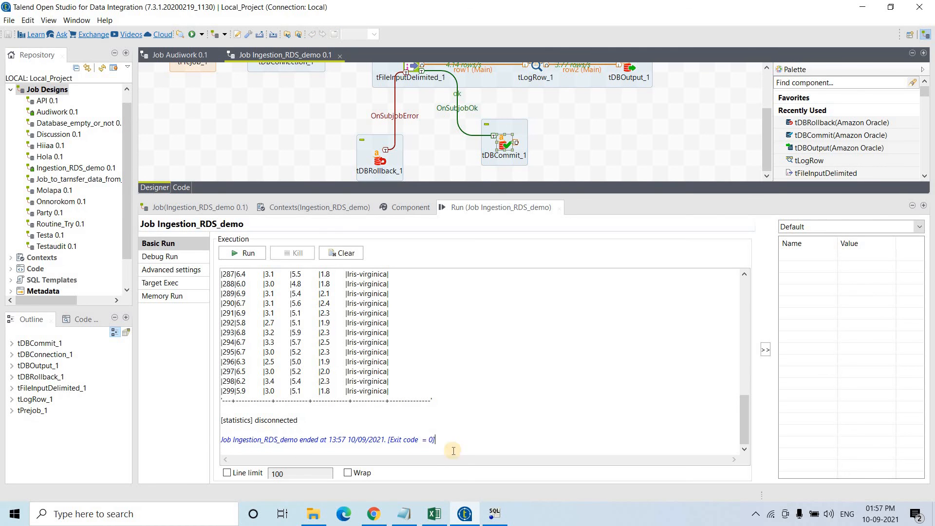
Switch to SQL Workbench/J and reload the schema tree to check the tables in the SFMIGR schema.
{"action": "left_click", "coordinate": [495, 515]}
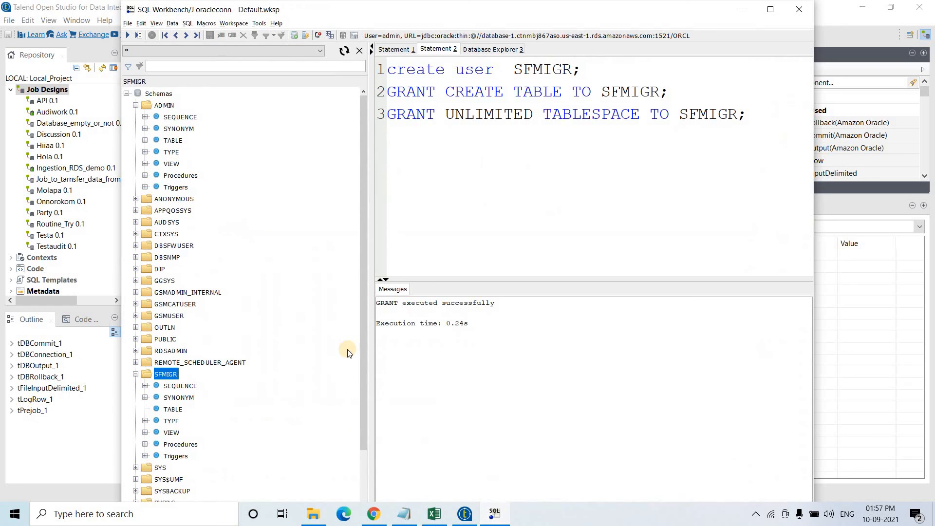
{"action": "left_click", "coordinate": [168, 410]}
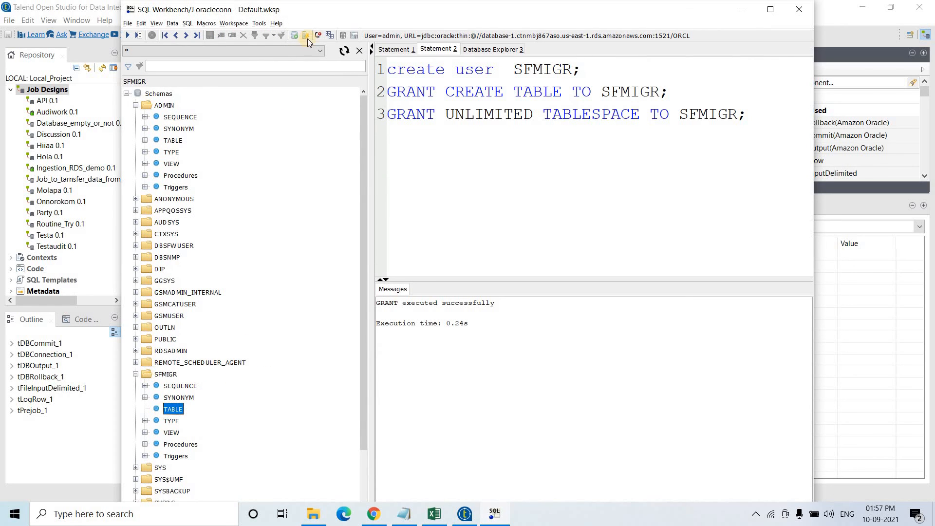
{"action": "left_click", "coordinate": [340, 54]}
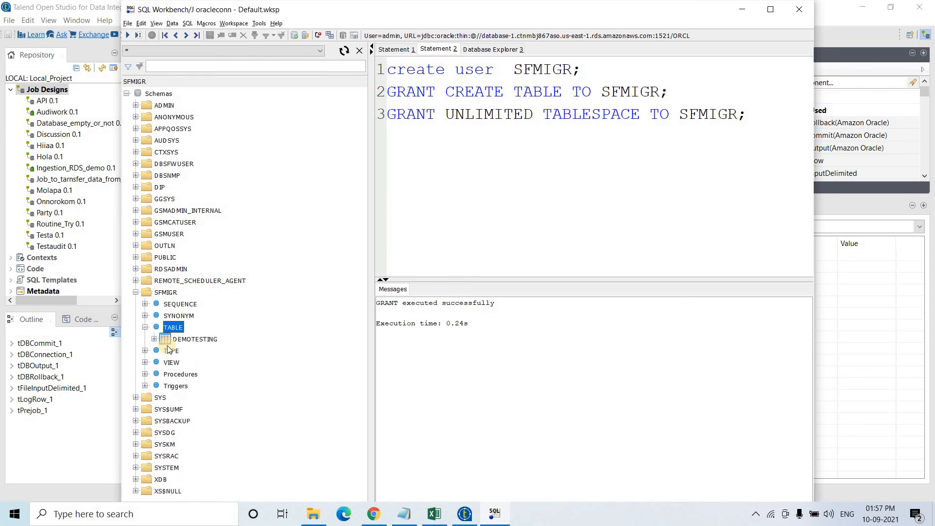
Expand the columns of the DEMOTESTING table under SFMIGR and check their names and data types.
{"action": "left_click", "coordinate": [200, 341]}
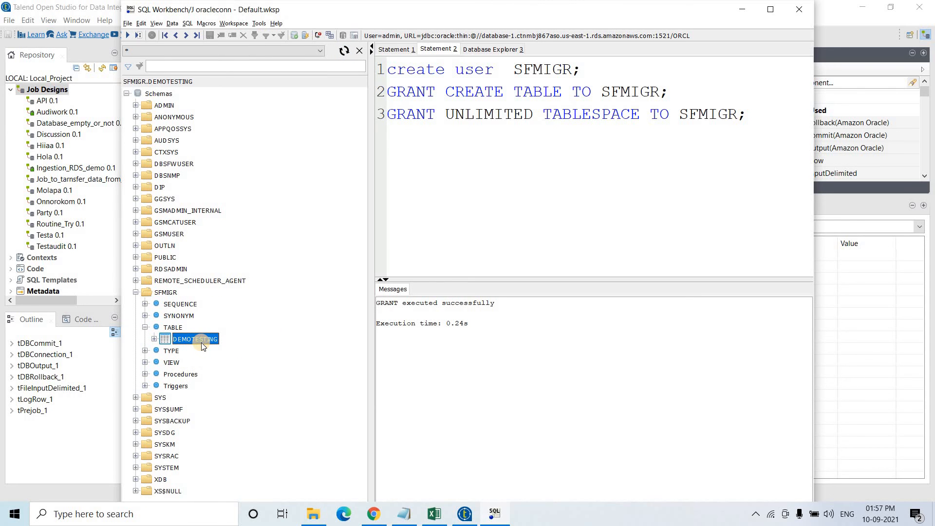
{"action": "left_click", "coordinate": [154, 340]}
{"action": "left_click", "coordinate": [164, 351]}
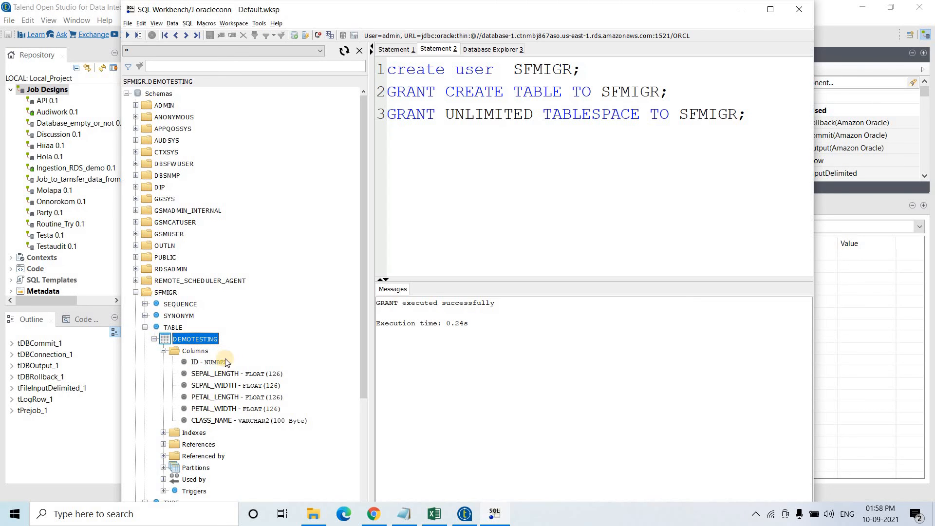
{"action": "left_click", "coordinate": [271, 385]}
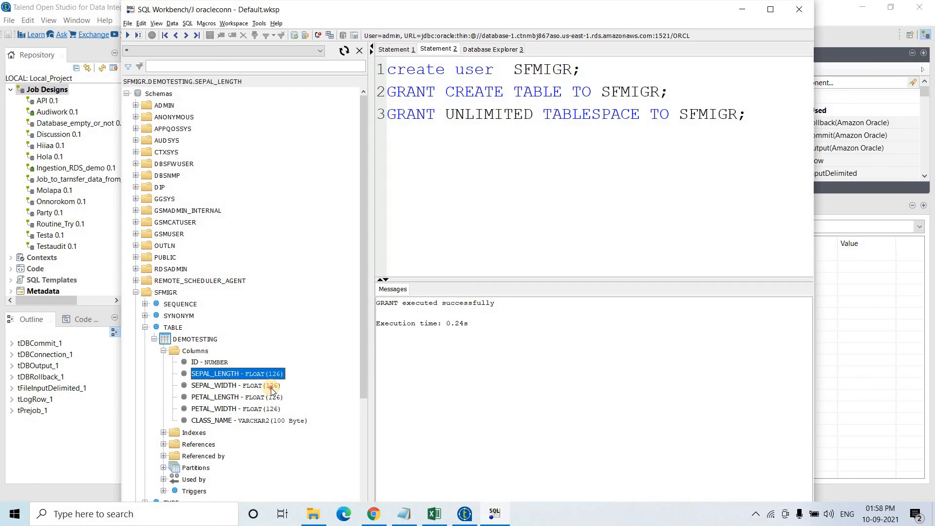
{"action": "left_click", "coordinate": [282, 420]}
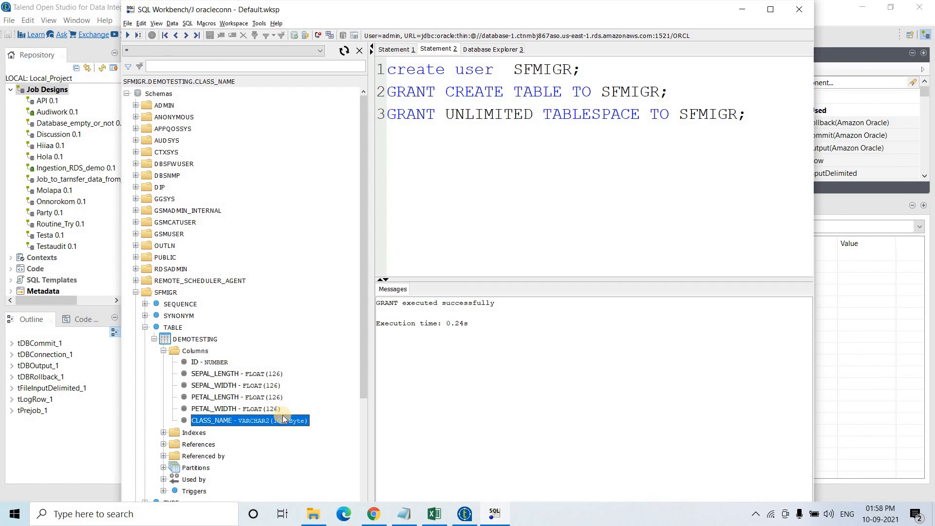
Add the query select * from SFMIGR.DEMOTESTING; below the GRANT statements, leaving two blank lines between.
{"action": "left_click", "coordinate": [759, 117]}
{"action": "key", "text": "Return"}
{"action": "key", "text": "Return"}
{"action": "key", "text": "Return"}
{"action": "type", "text": "select"}
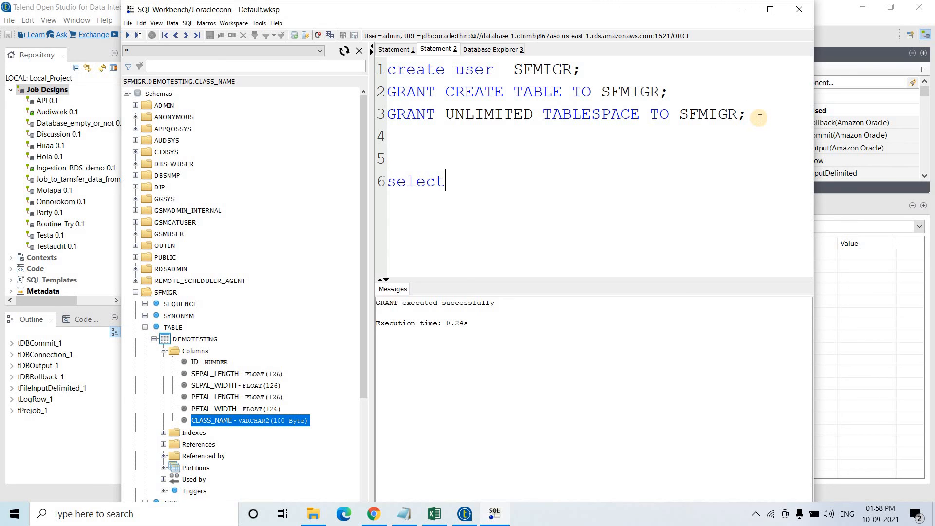
{"action": "type", "text": " * from SFMIGR"}
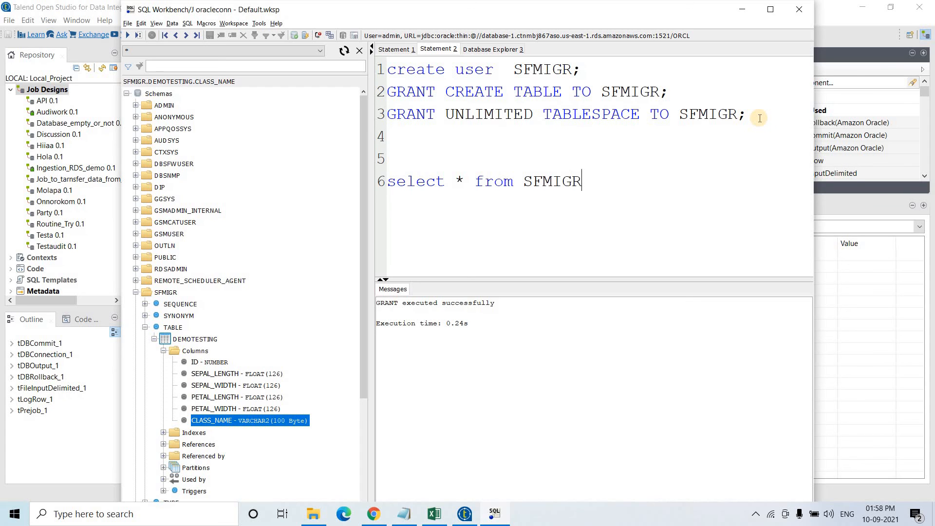
{"action": "type", "text": ".DEMOTESTING;"}
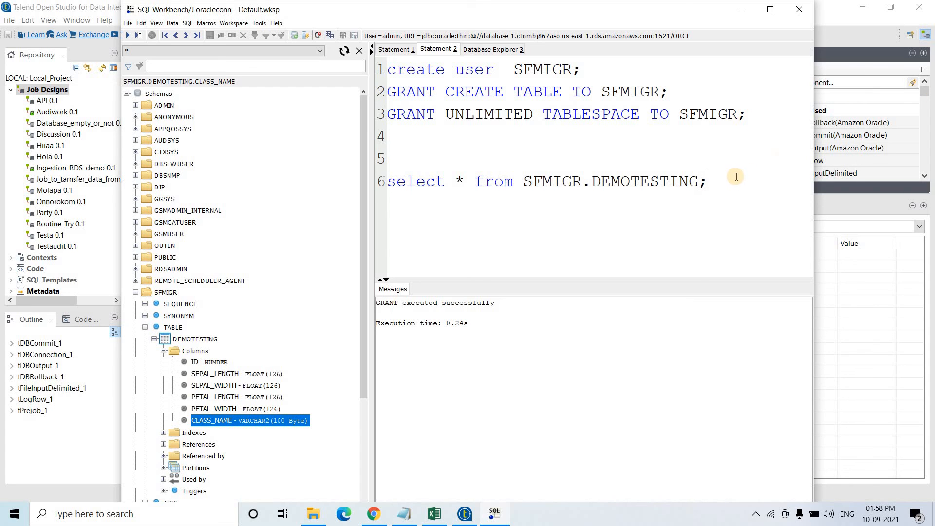
Run only the select query on SFMIGR.DEMOTESTING and look through the returned rows to verify the ingested data.
{"action": "key", "text": "ctrl+shift+Left"}
{"action": "key", "text": "ctrl+shift+Left"}
{"action": "key", "text": "ctrl+shift+Left"}
{"action": "key", "text": "ctrl+shift+Left"}
{"action": "key", "text": "ctrl+shift+Left"}
{"action": "key", "text": "ctrl+shift+Left"}
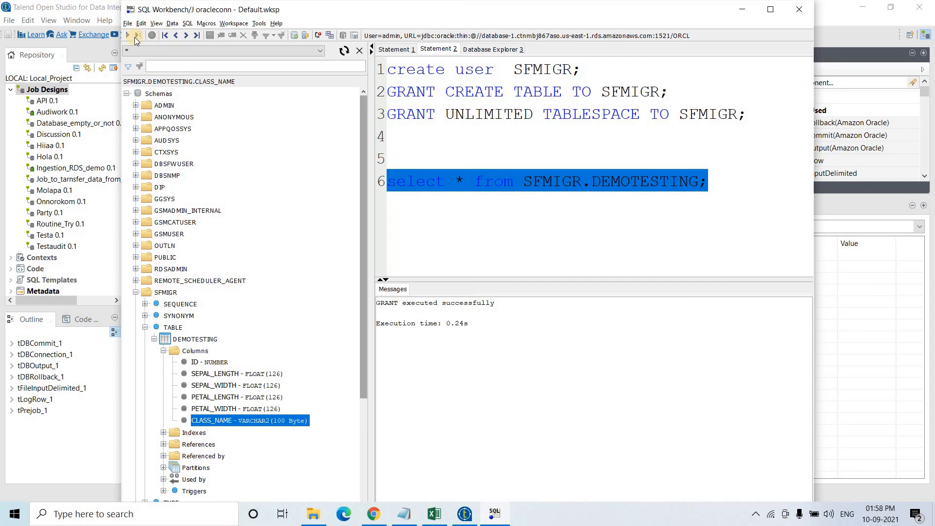
{"action": "left_click", "coordinate": [129, 39]}
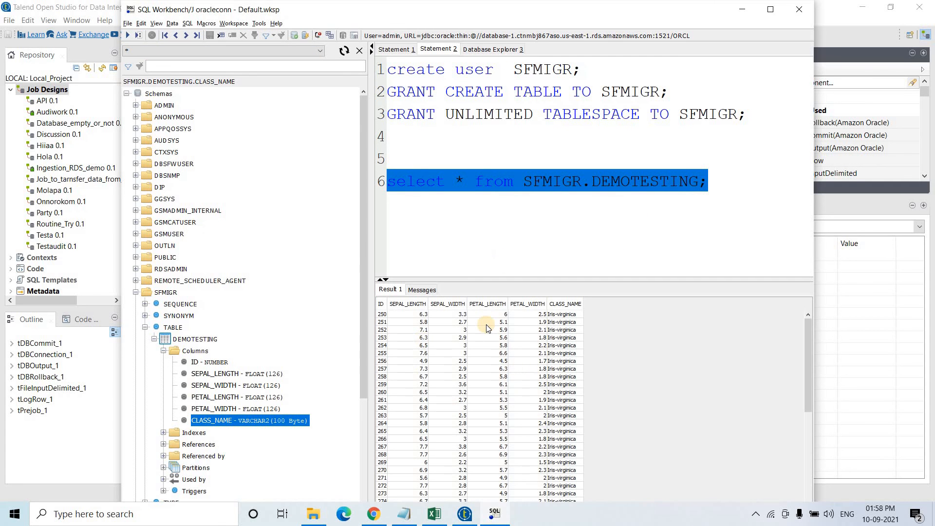
{"action": "scroll", "coordinate": [486, 325], "scroll_direction": "down", "scroll_amount": 8}
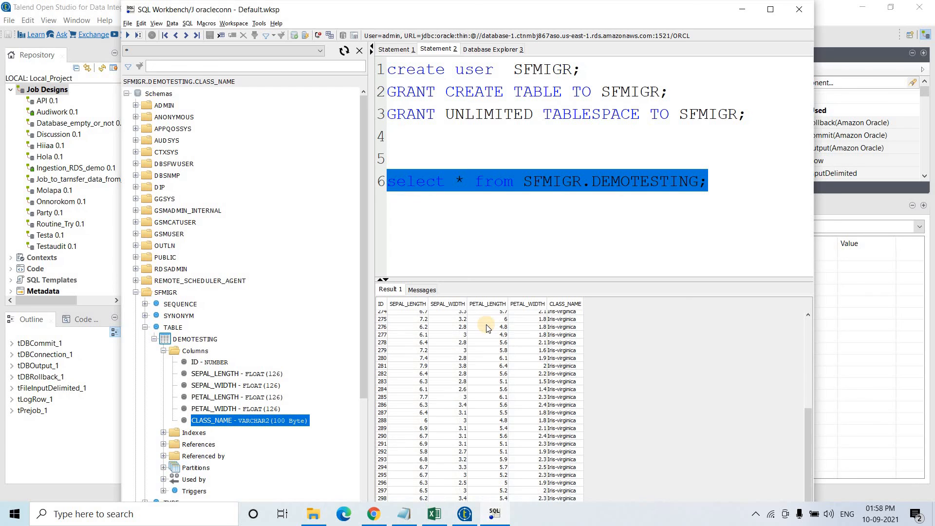
{"action": "left_click", "coordinate": [598, 200]}
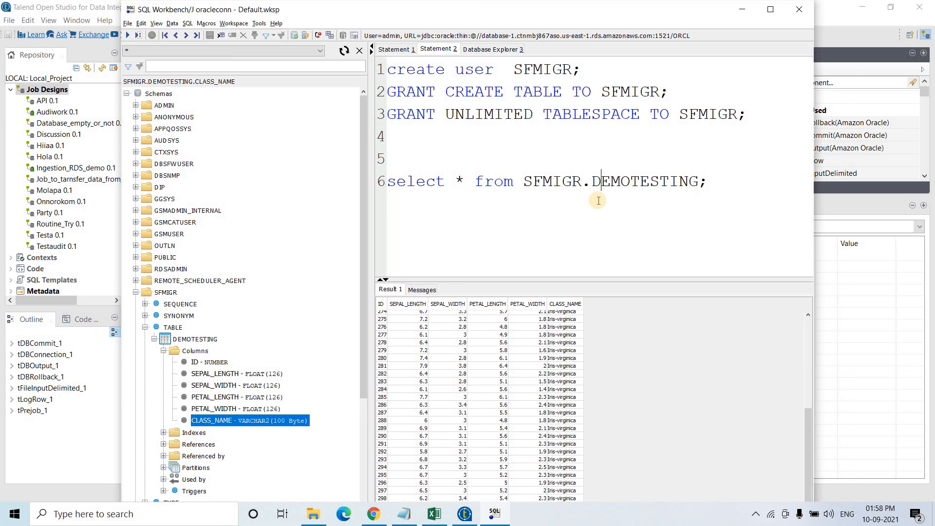
Switch to Talend and review the connection settings of tDBConnection_1 in the Ingestion_RDS_demo job.
{"action": "left_click", "coordinate": [465, 514]}
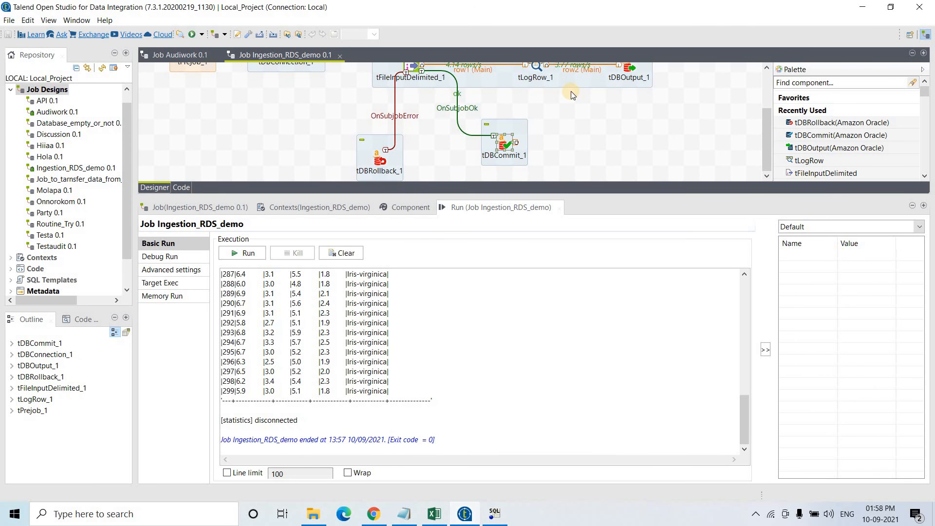
{"action": "scroll", "coordinate": [275, 122], "scroll_direction": "up", "scroll_amount": 2}
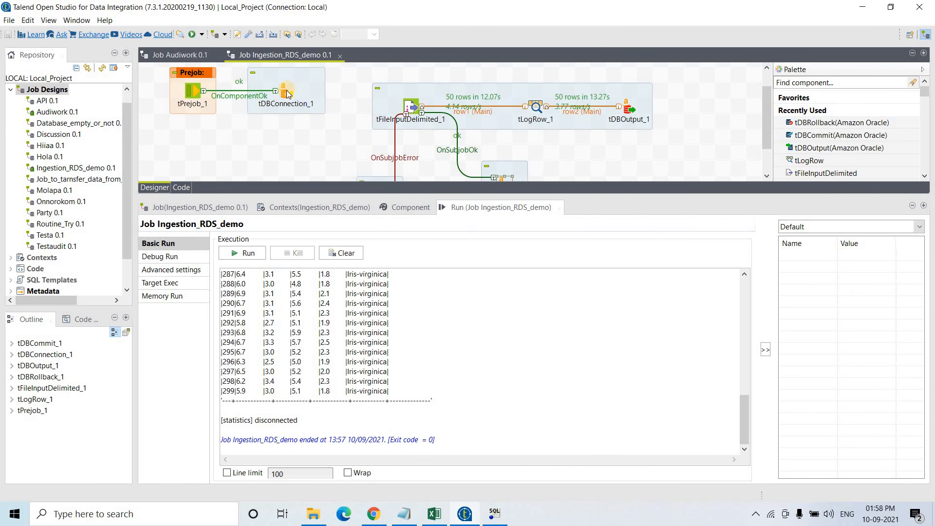
{"action": "double_click", "coordinate": [288, 94]}
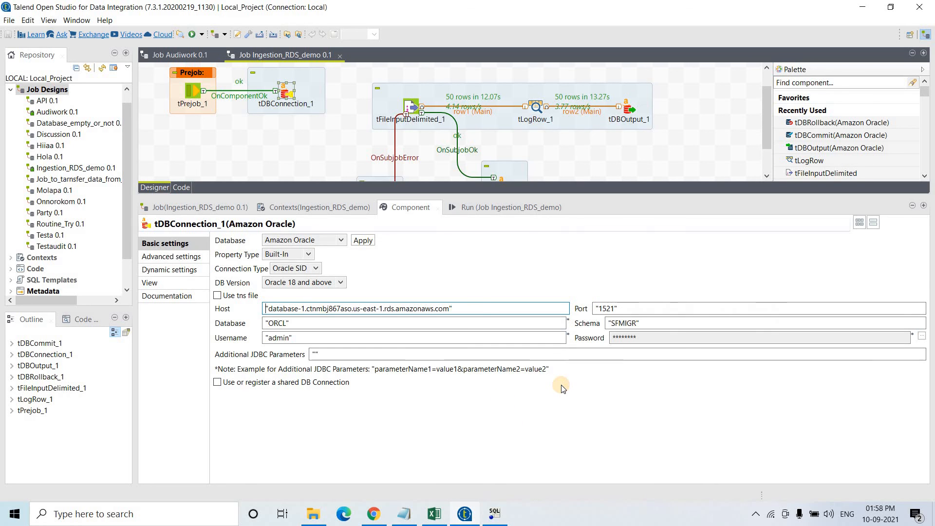
Switch to the RDS console and walk through deleting database-1 up to the confirmation text "delete me", cancelling instead of deleting.
{"action": "left_click", "coordinate": [370, 511]}
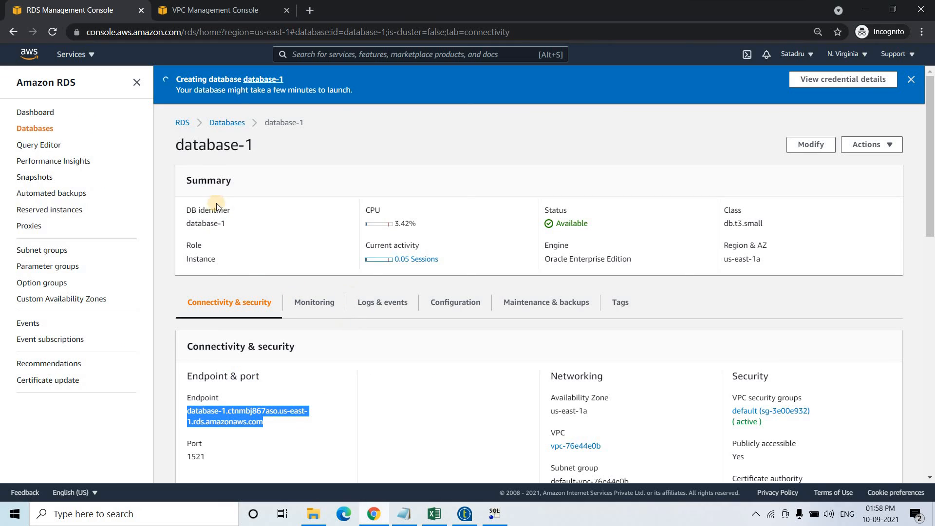
{"action": "left_click", "coordinate": [233, 124]}
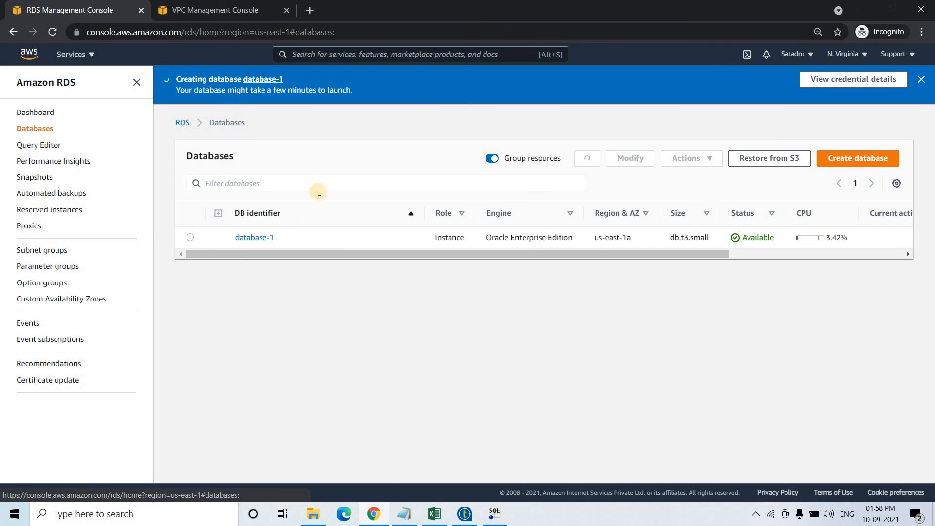
{"action": "left_click", "coordinate": [190, 237]}
{"action": "left_click", "coordinate": [702, 158]}
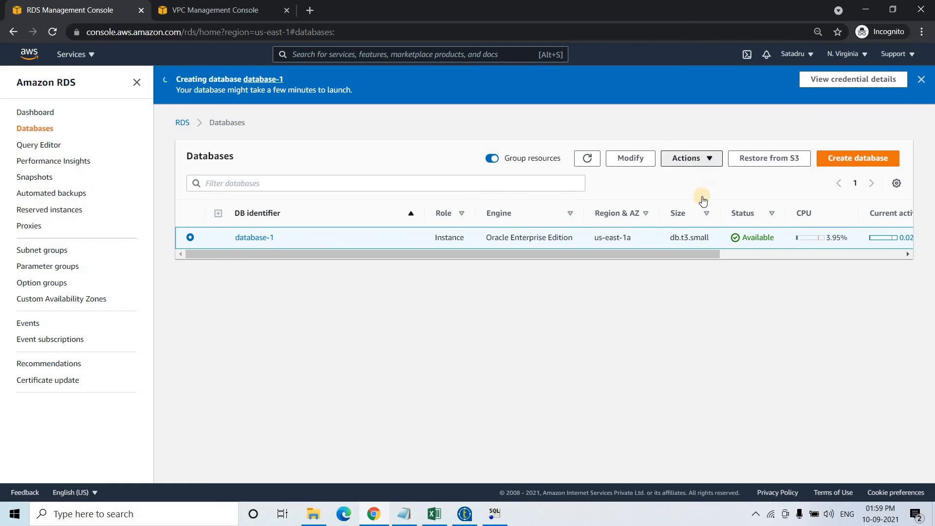
{"action": "left_click", "coordinate": [700, 209]}
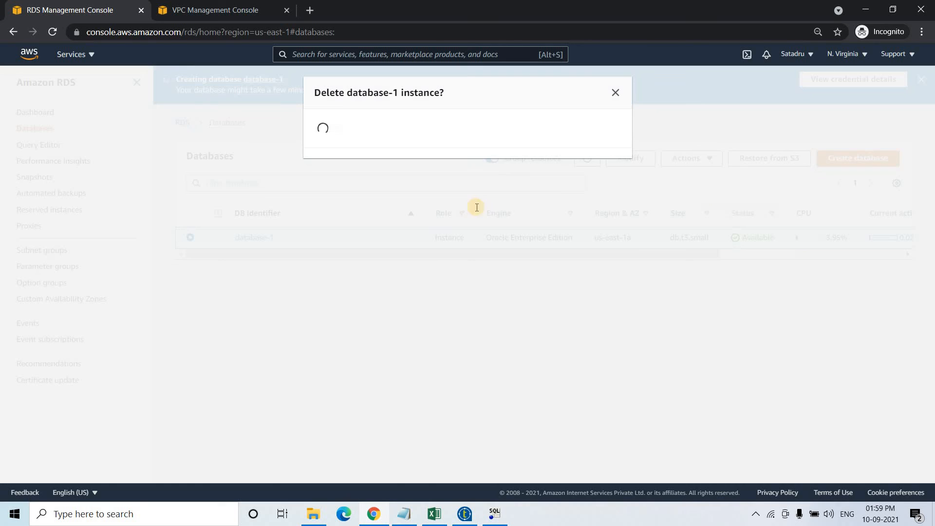
{"action": "left_click", "coordinate": [386, 347]}
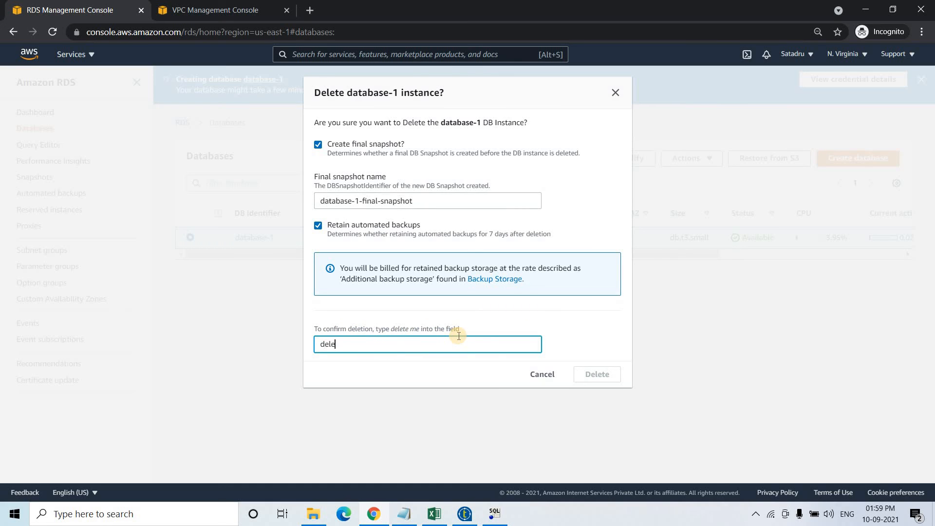
{"action": "type", "text": "delete me"}
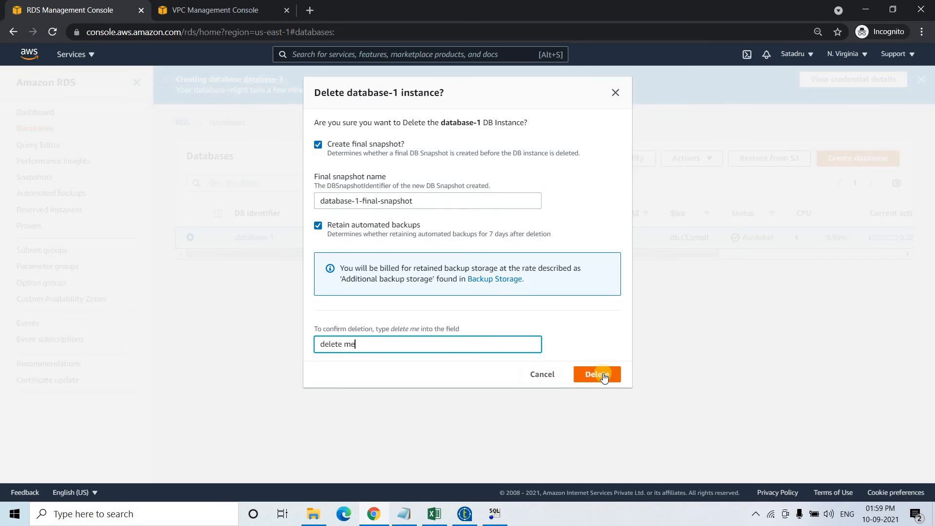
{"action": "left_click", "coordinate": [404, 344]}
{"action": "key", "text": "ctrl+a"}
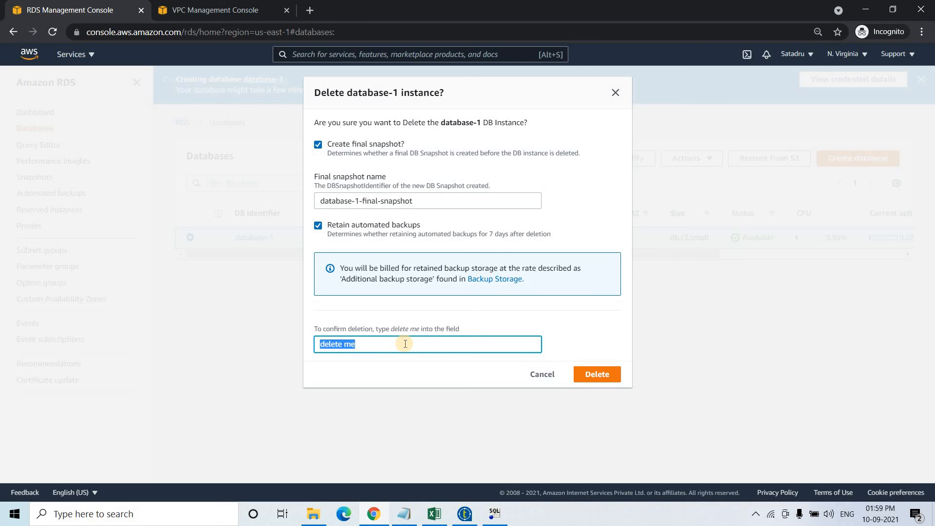
{"action": "key", "text": "BackSpace"}
{"action": "left_click", "coordinate": [536, 374]}
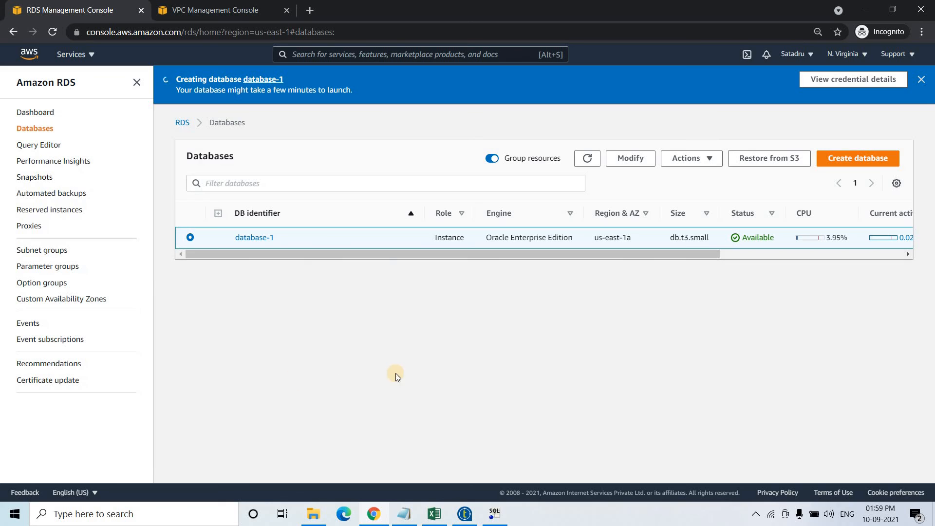